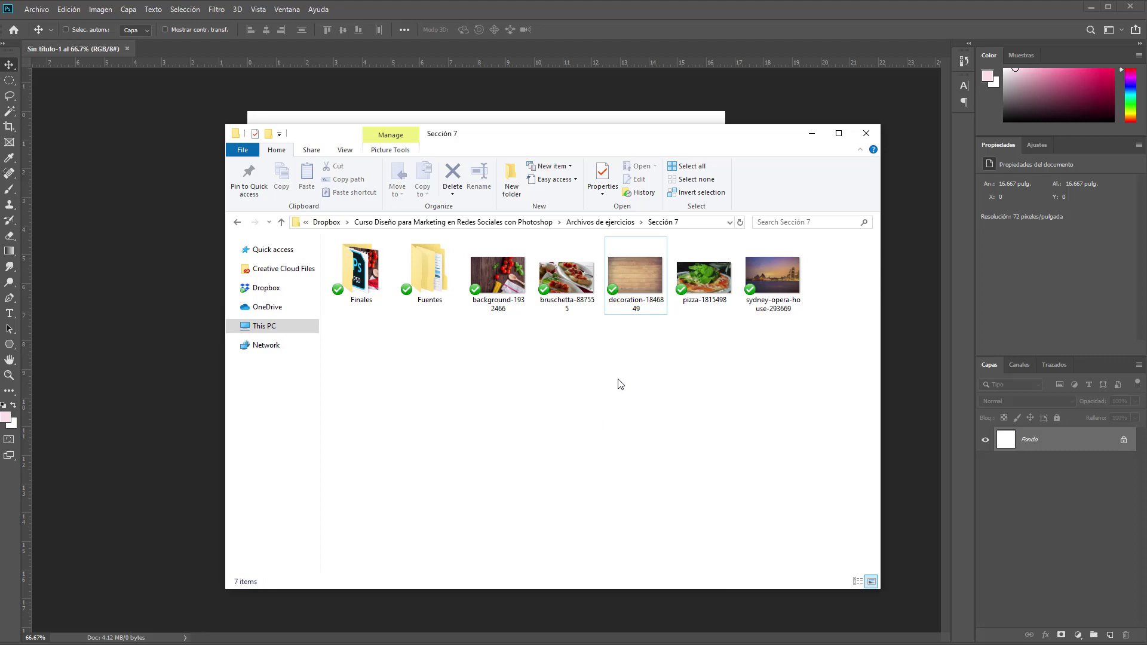
# - Place the decoration-1846849 wood photo and scale it to cover the entire square canvas
pyautogui.moveTo(649, 288)
pyautogui.mouseDown()
pyautogui.moveTo(345, 350)
pyautogui.moveTo(164, 304)
pyautogui.mouseUp()
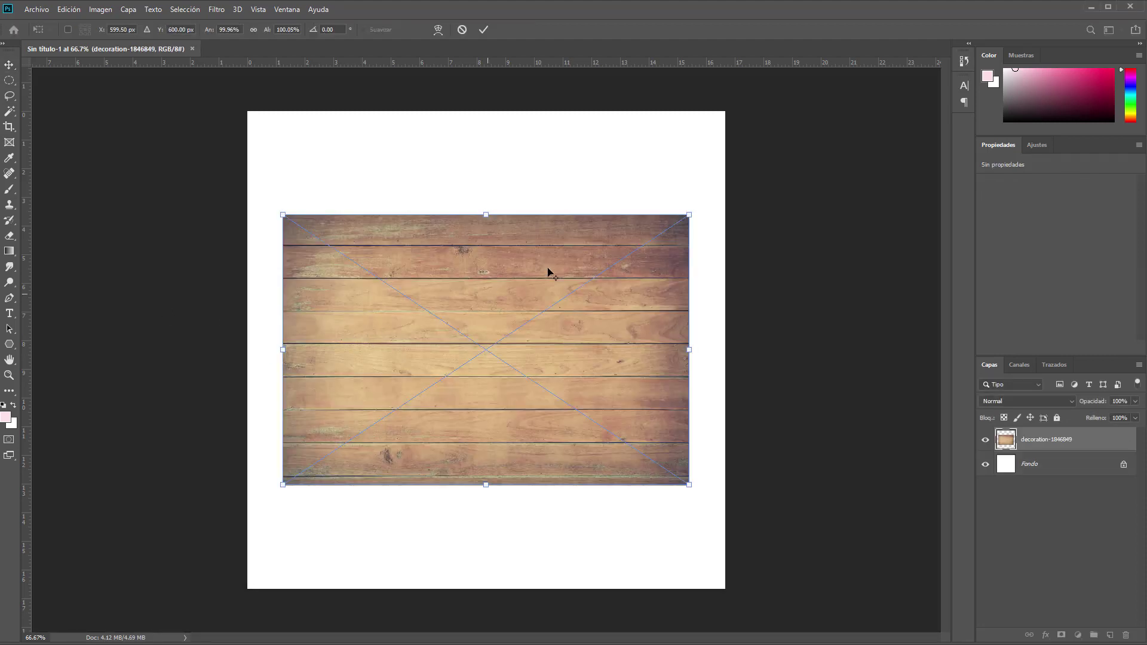
pyautogui.moveTo(688, 213); pyautogui.dragTo(858, 120)
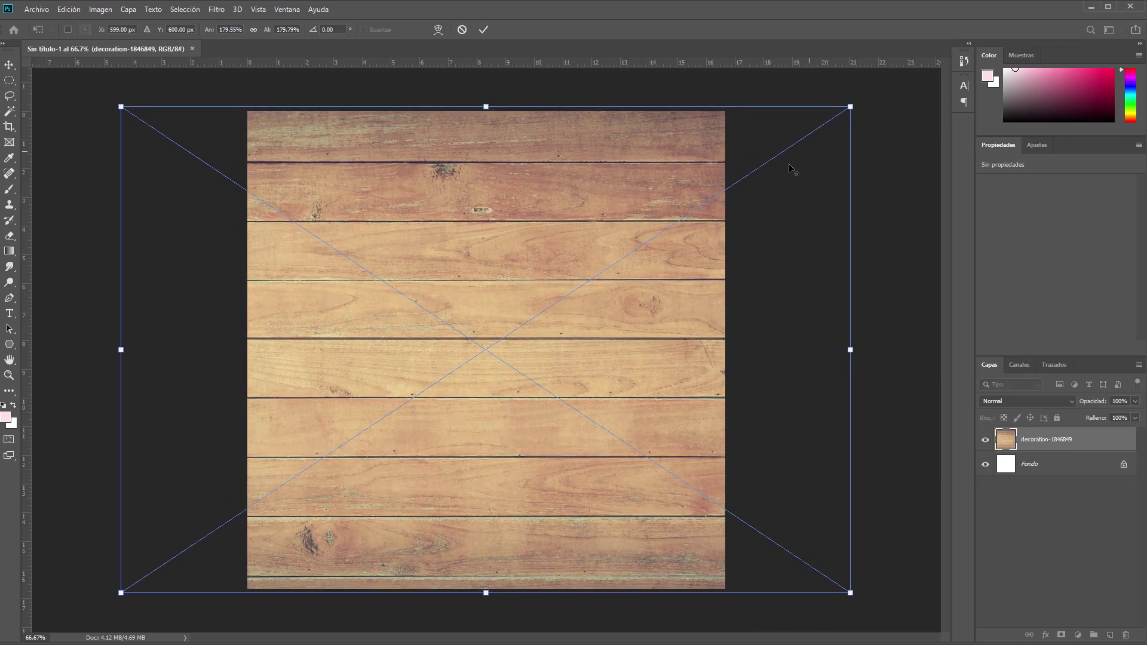
pyautogui.press('Return')
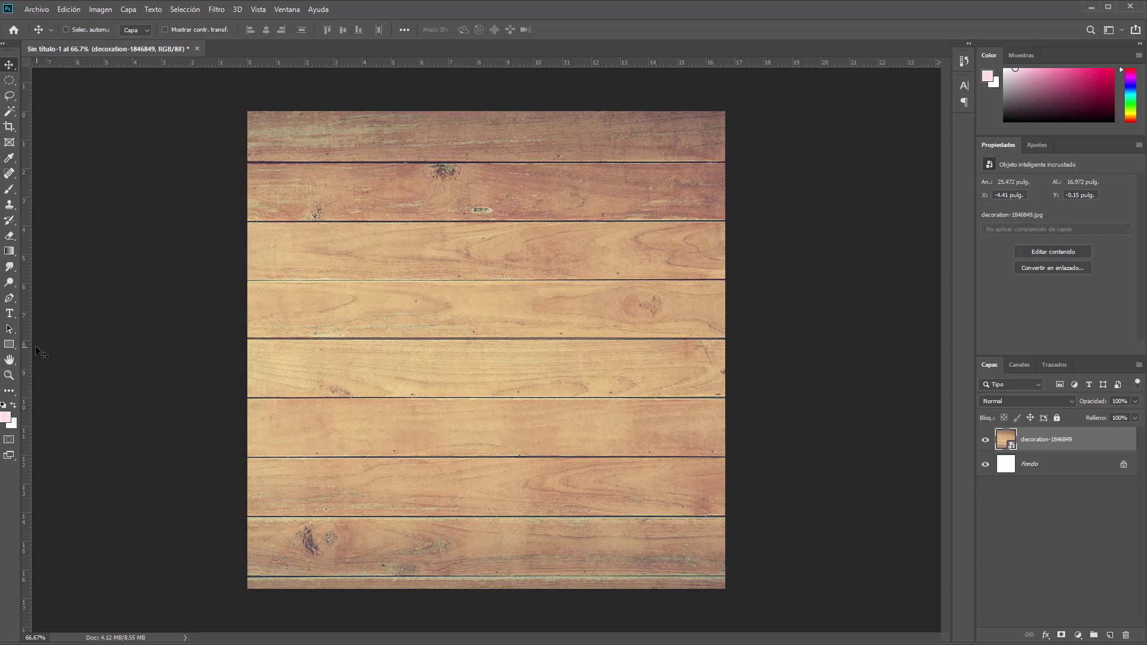
pyautogui.click(7, 347)
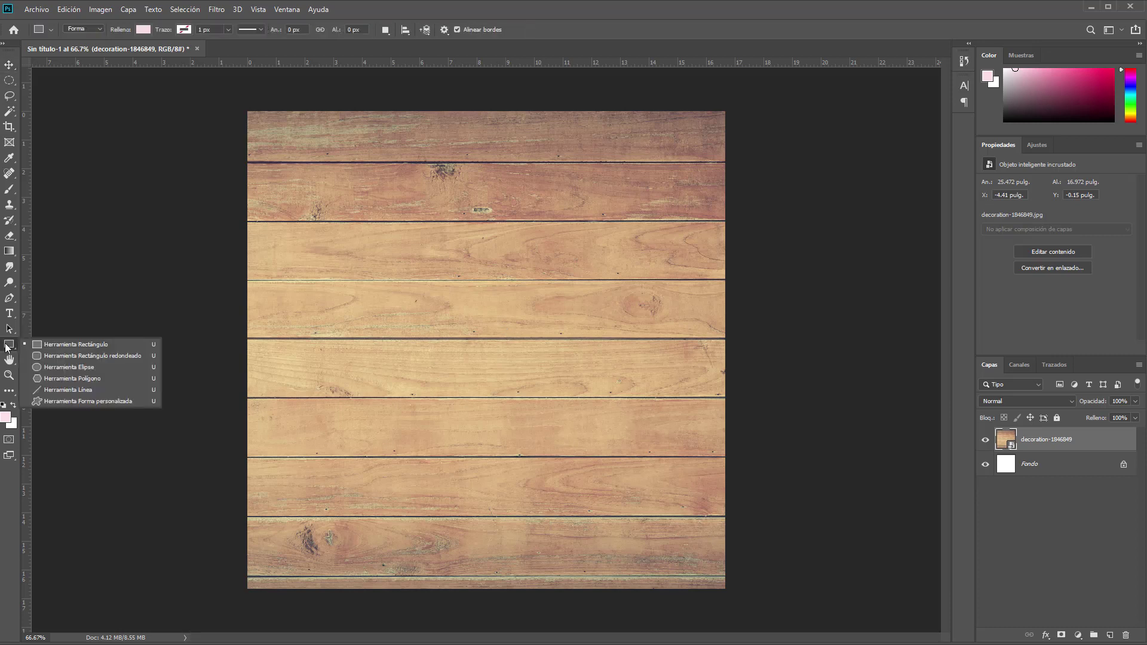
# - Draw a 905 × 961 px red rectangle with no stroke over the middle of the wood
pyautogui.click(81, 349)
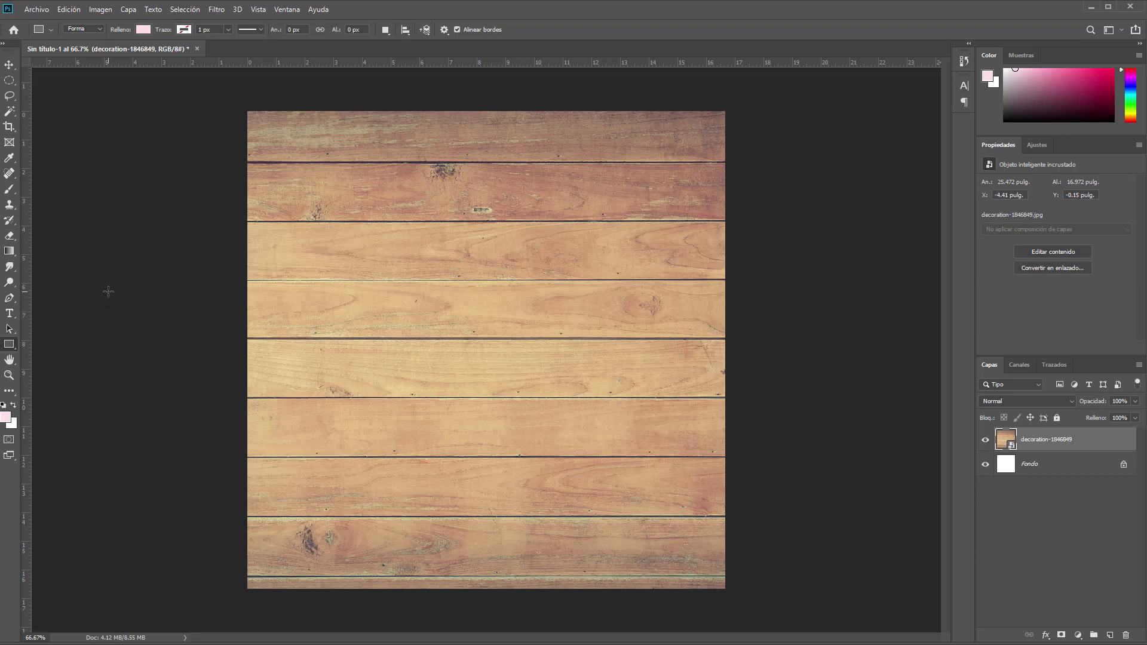
pyautogui.click(141, 31)
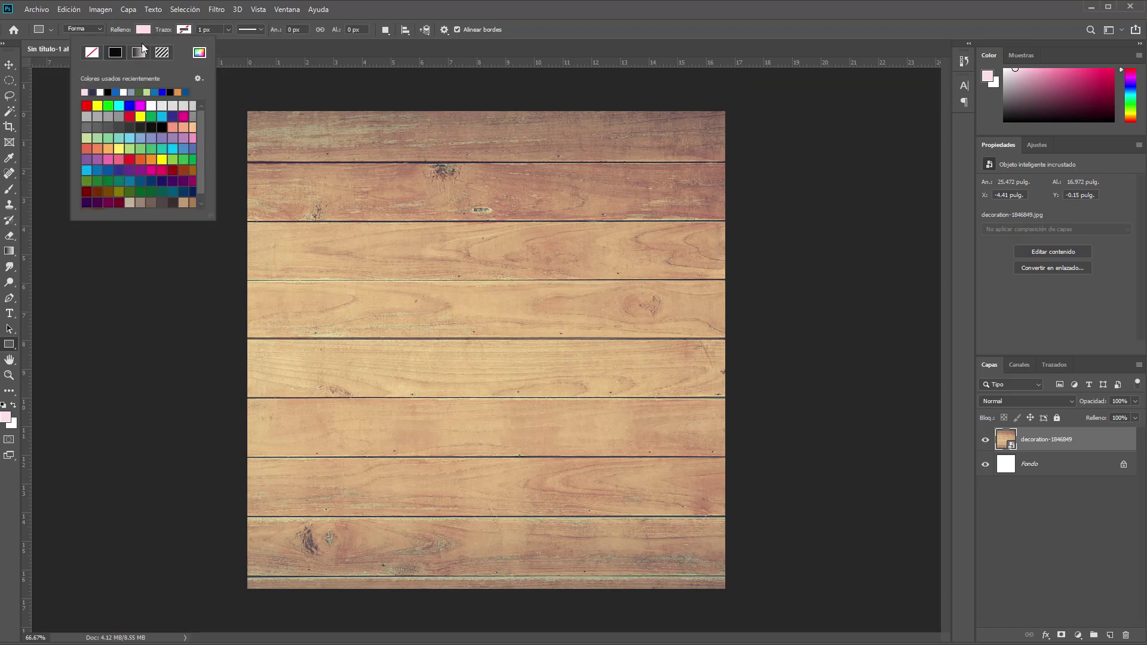
pyautogui.click(89, 107)
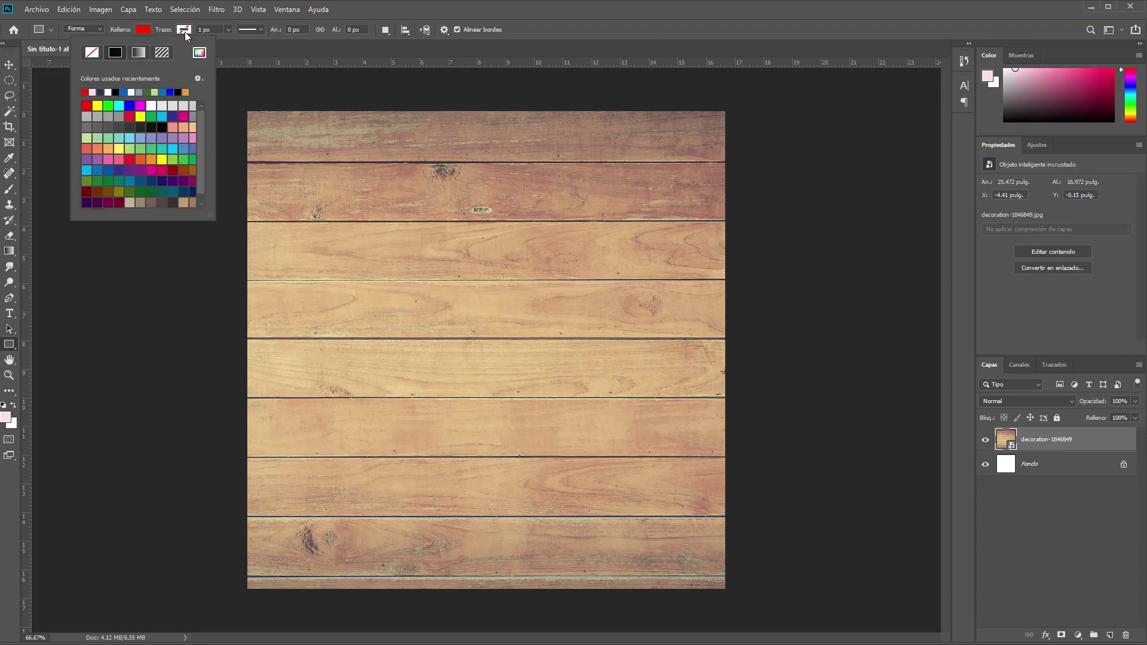
pyautogui.click(185, 31)
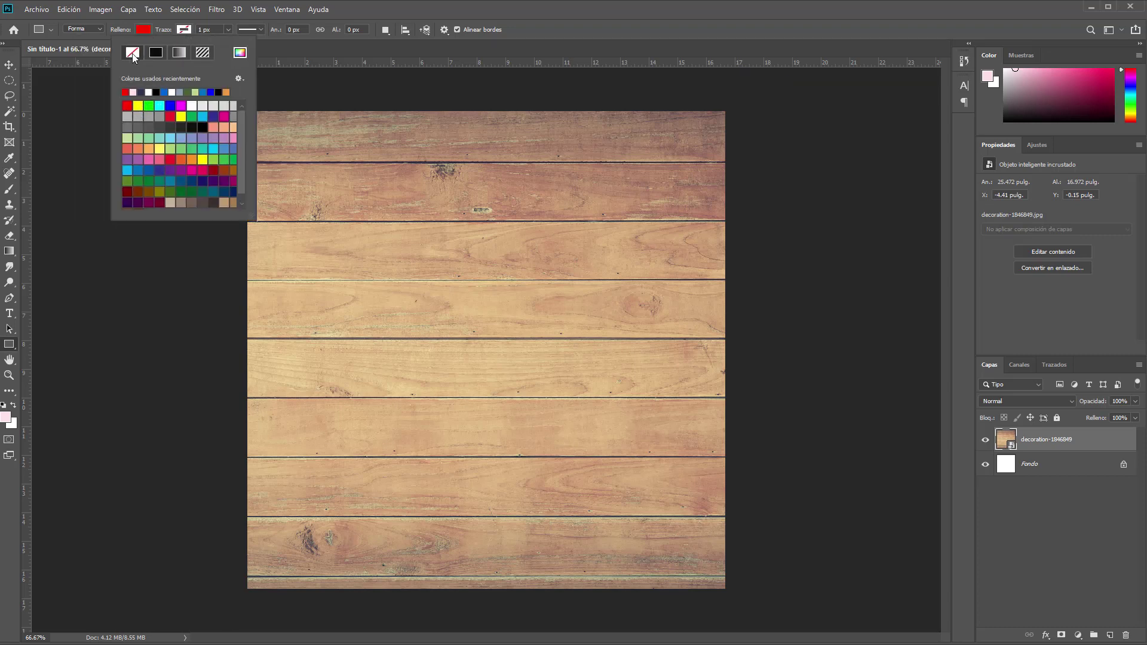
pyautogui.click(184, 30)
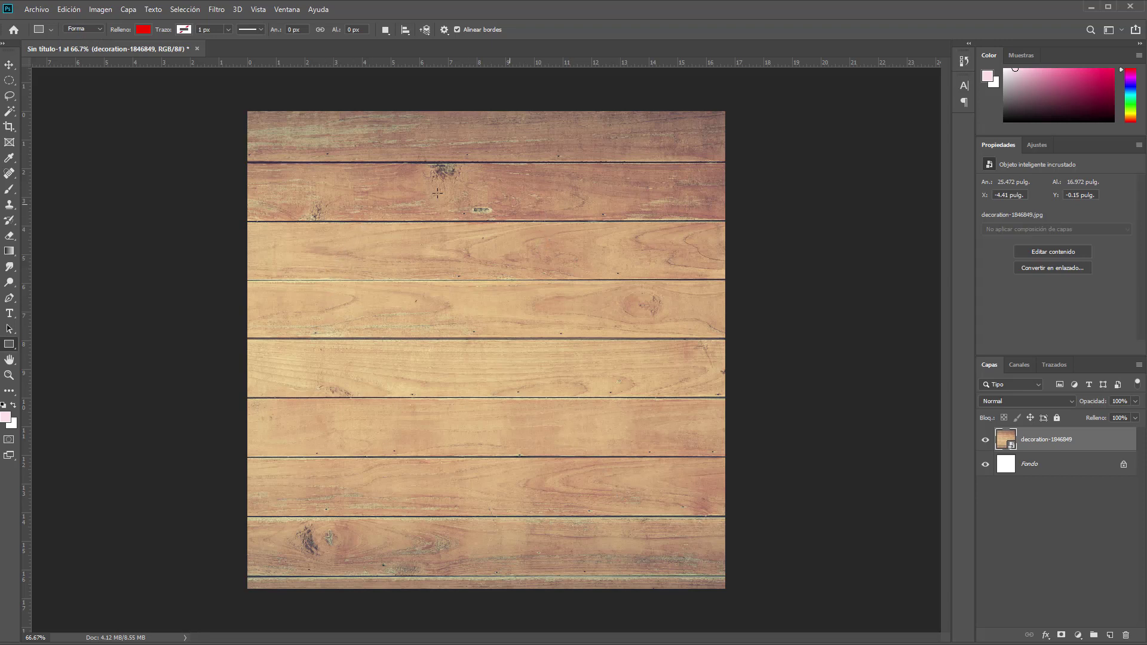
pyautogui.moveTo(299, 157); pyautogui.dragTo(658, 534)
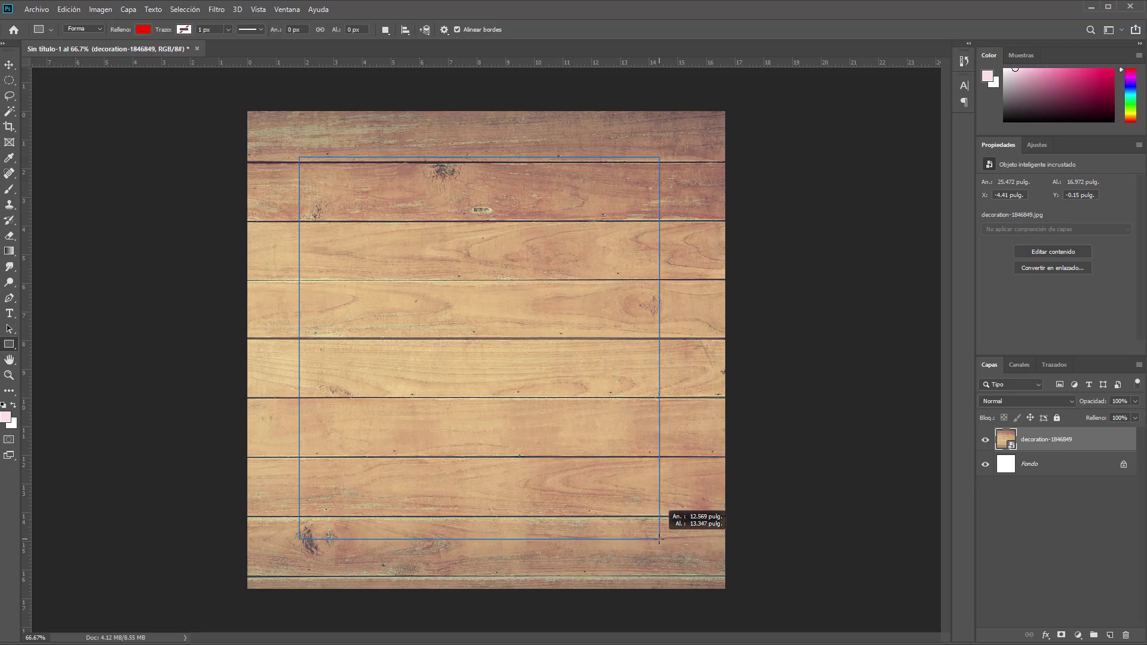
pyautogui.moveTo(657, 534); pyautogui.dragTo(659, 539)
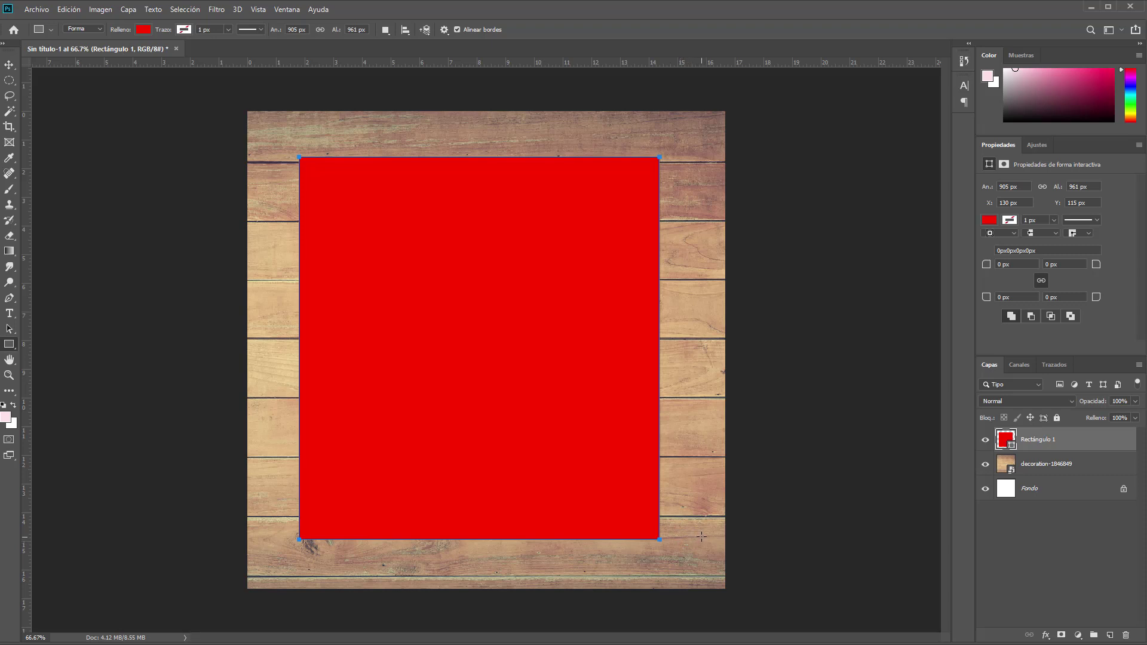
# - Rotate the red rectangle 45° and raise it so a downward red triangle tops the canvas
pyautogui.hotkey('ctrl', 't')
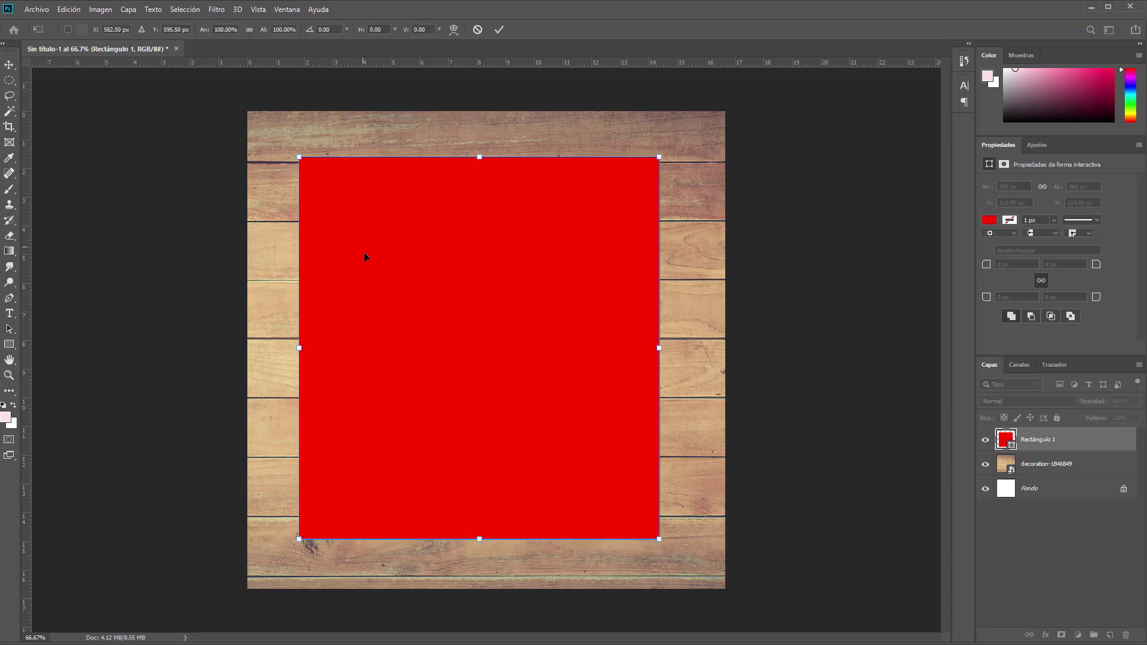
pyautogui.moveTo(471, 356)
pyautogui.mouseDown()
pyautogui.moveTo(493, 260)
pyautogui.moveTo(469, 351)
pyautogui.mouseUp()
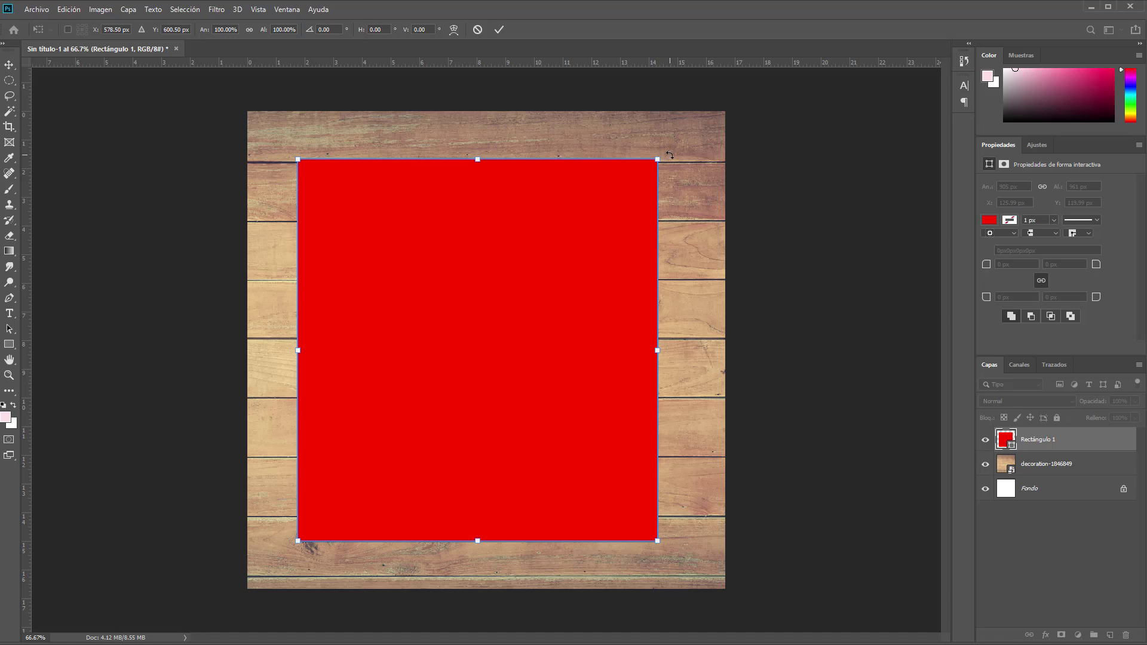
pyautogui.moveTo(670, 156)
pyautogui.mouseDown()
pyautogui.moveTo(663, 230)
pyautogui.moveTo(711, 248)
pyautogui.moveTo(703, 269)
pyautogui.moveTo(682, 226)
pyautogui.mouseUp()
pyautogui.moveTo(682, 227)
pyautogui.mouseDown()
pyautogui.moveTo(560, 141)
pyautogui.moveTo(589, 150)
pyautogui.moveTo(590, 133)
pyautogui.moveTo(528, 130)
pyautogui.moveTo(609, 194)
pyautogui.moveTo(557, 143)
pyautogui.moveTo(516, 120)
pyautogui.moveTo(494, 127)
pyautogui.mouseUp()
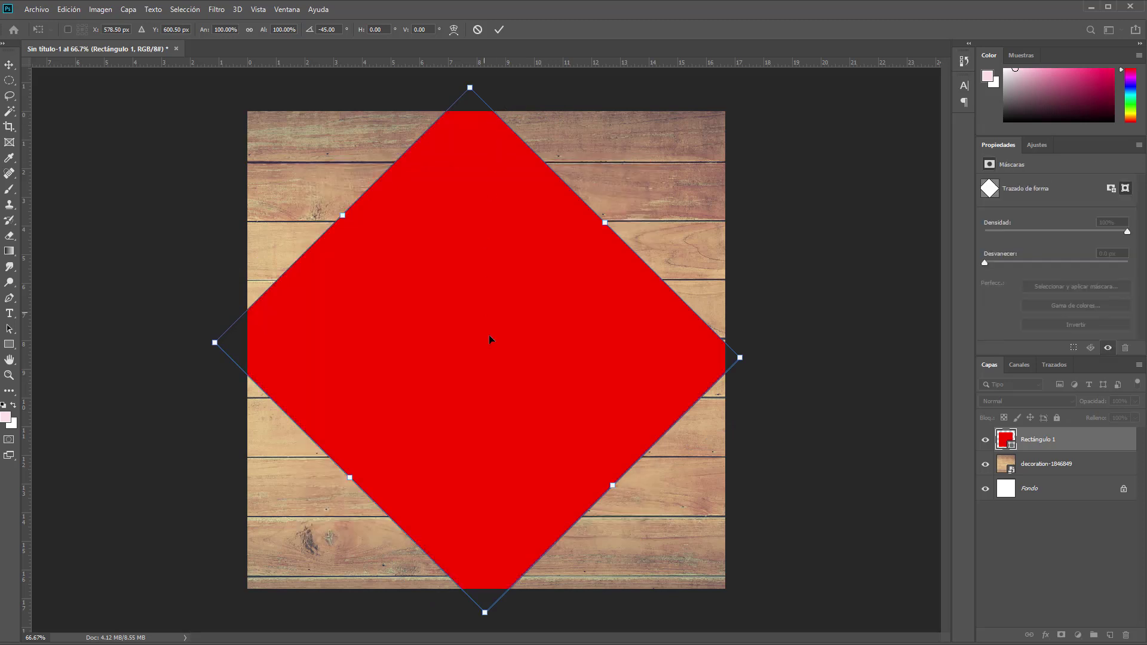
pyautogui.moveTo(495, 425)
pyautogui.mouseDown()
pyautogui.moveTo(574, 184)
pyautogui.moveTo(542, 133)
pyautogui.mouseUp()
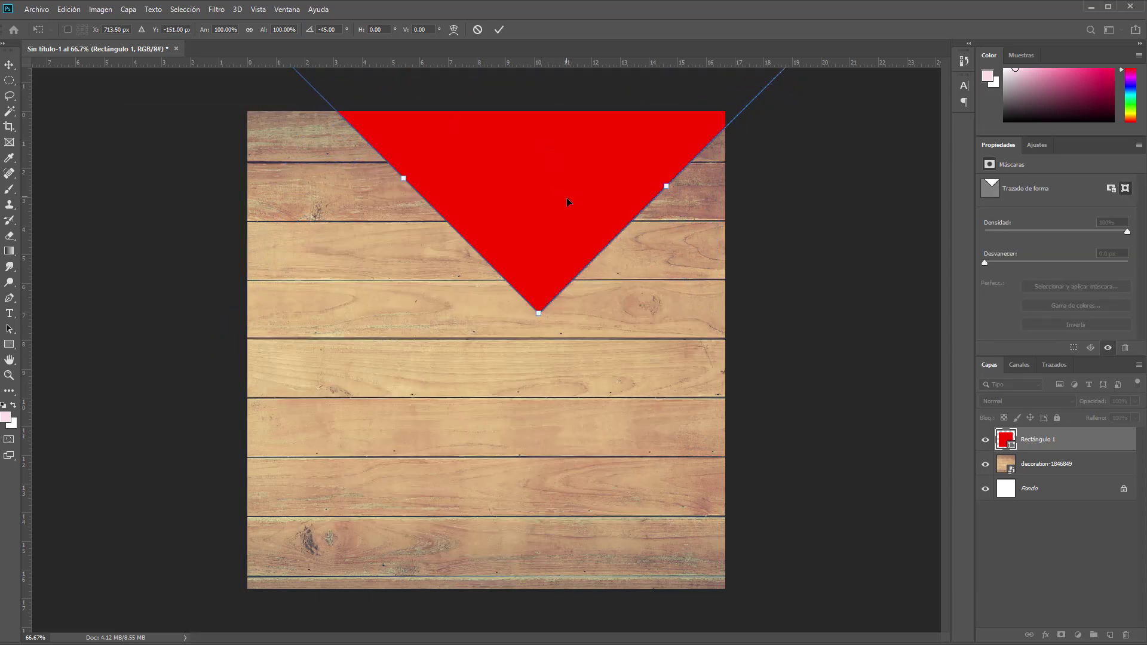
pyautogui.moveTo(564, 184)
pyautogui.mouseDown()
pyautogui.moveTo(555, 171)
pyautogui.moveTo(566, 186)
pyautogui.mouseUp()
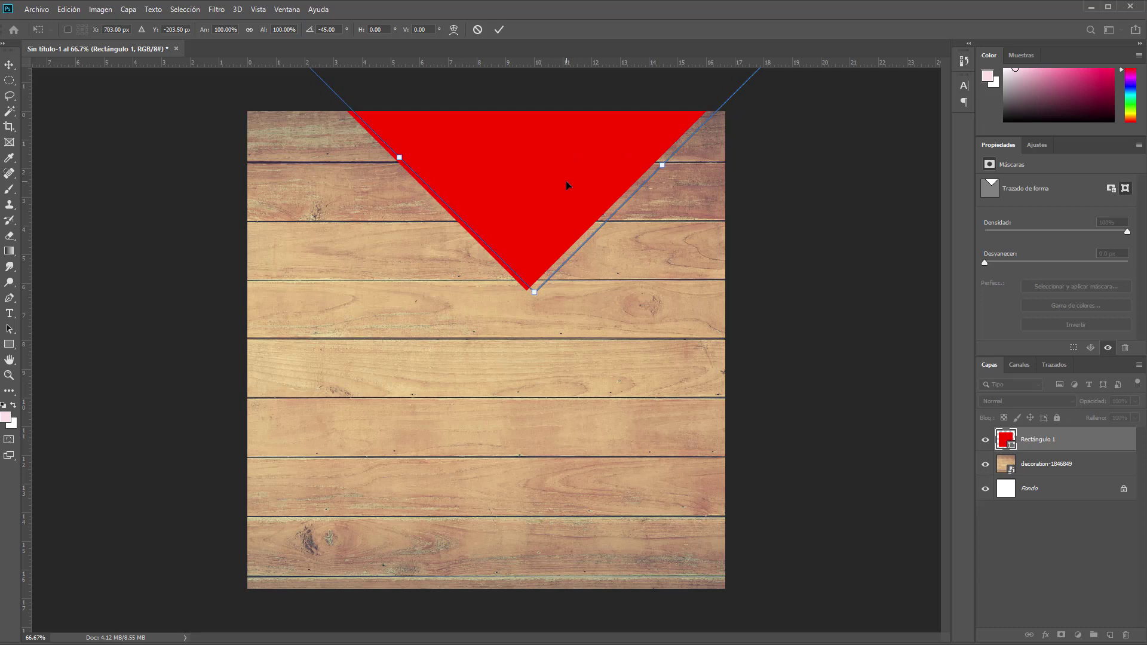
pyautogui.press('Return')
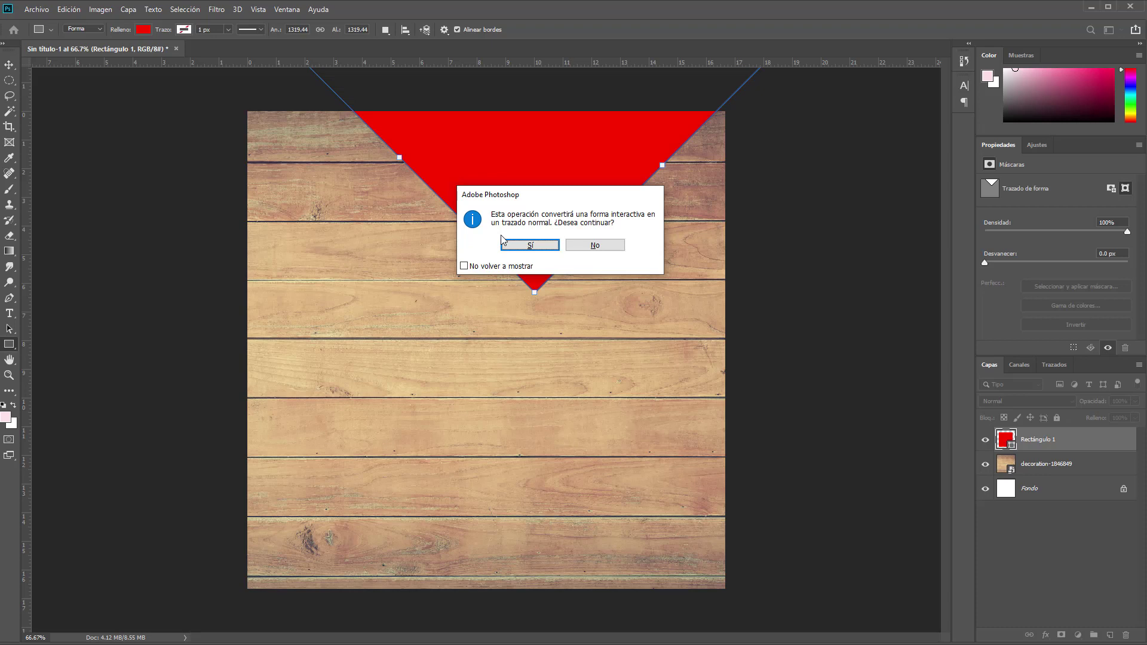
pyautogui.click(530, 246)
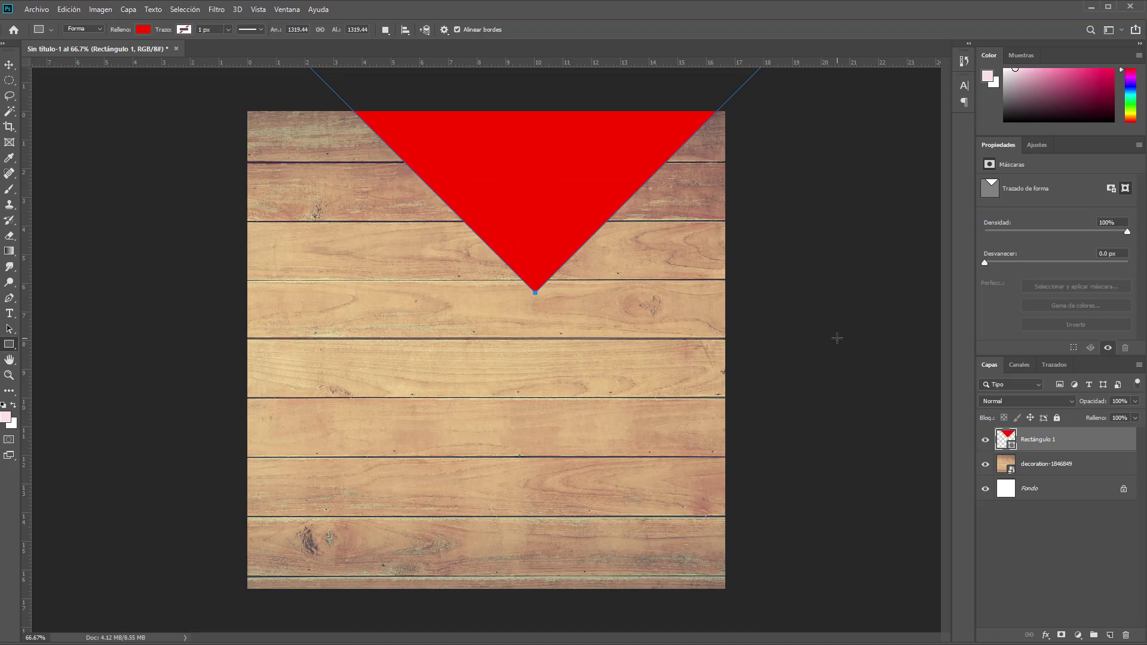
# - Duplicate the red shape and move the copy into the upper-left corner
pyautogui.hotkey('ctrl', 'j')
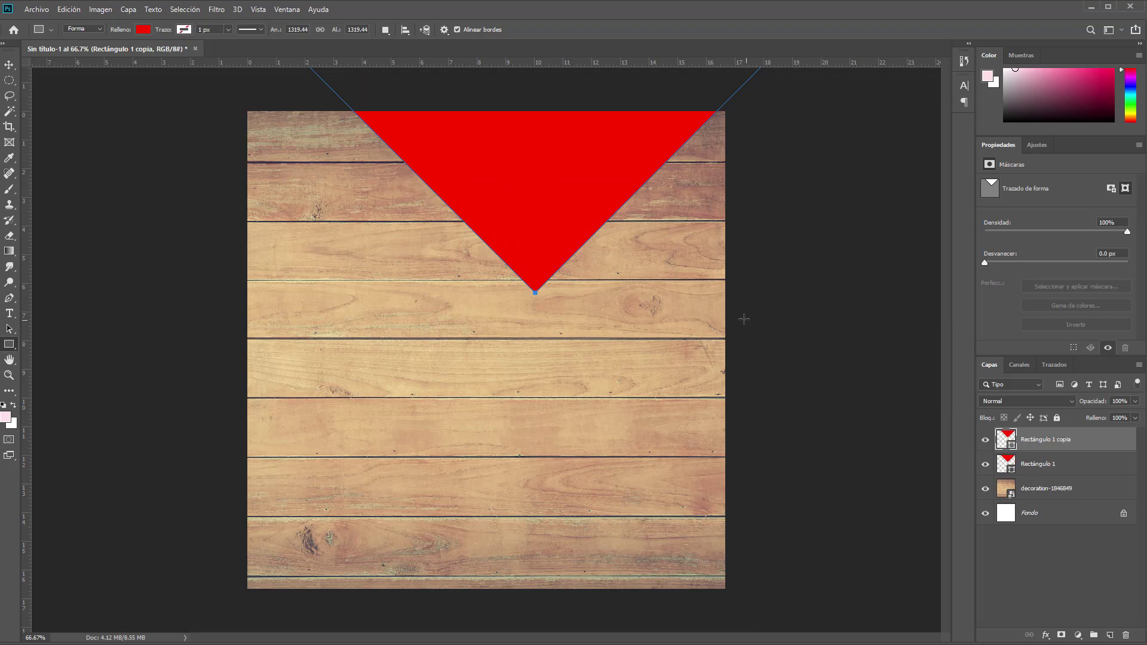
pyautogui.click(9, 64)
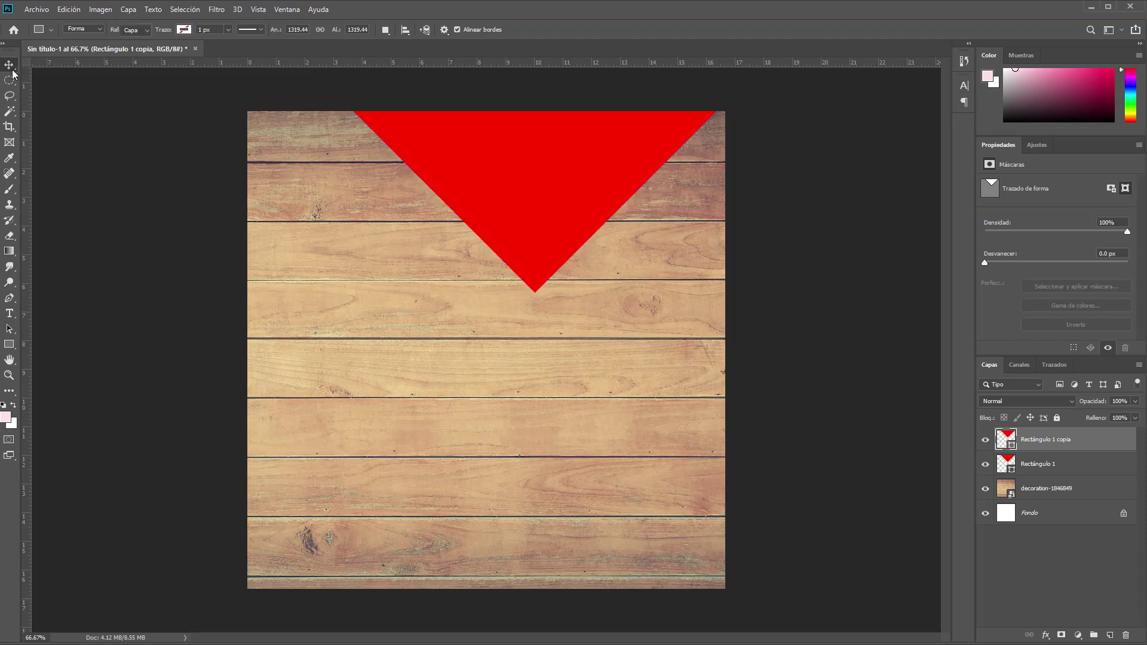
pyautogui.moveTo(521, 172); pyautogui.dragTo(314, 266)
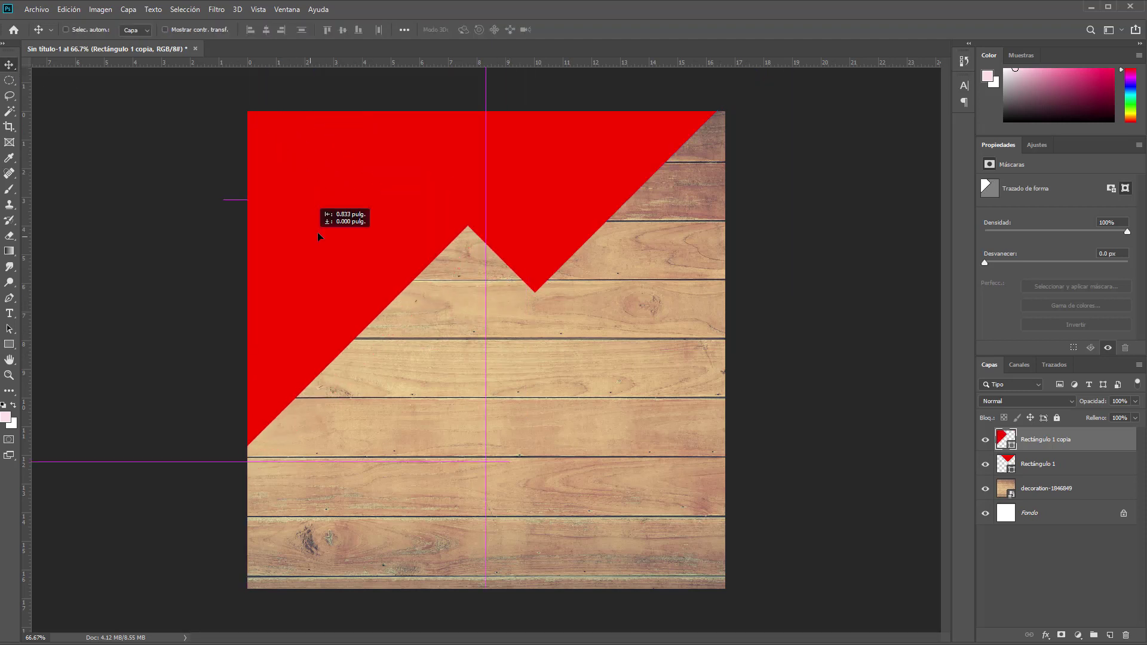
pyautogui.moveTo(313, 266)
pyautogui.mouseDown()
pyautogui.moveTo(329, 217)
pyautogui.moveTo(321, 209)
pyautogui.mouseUp()
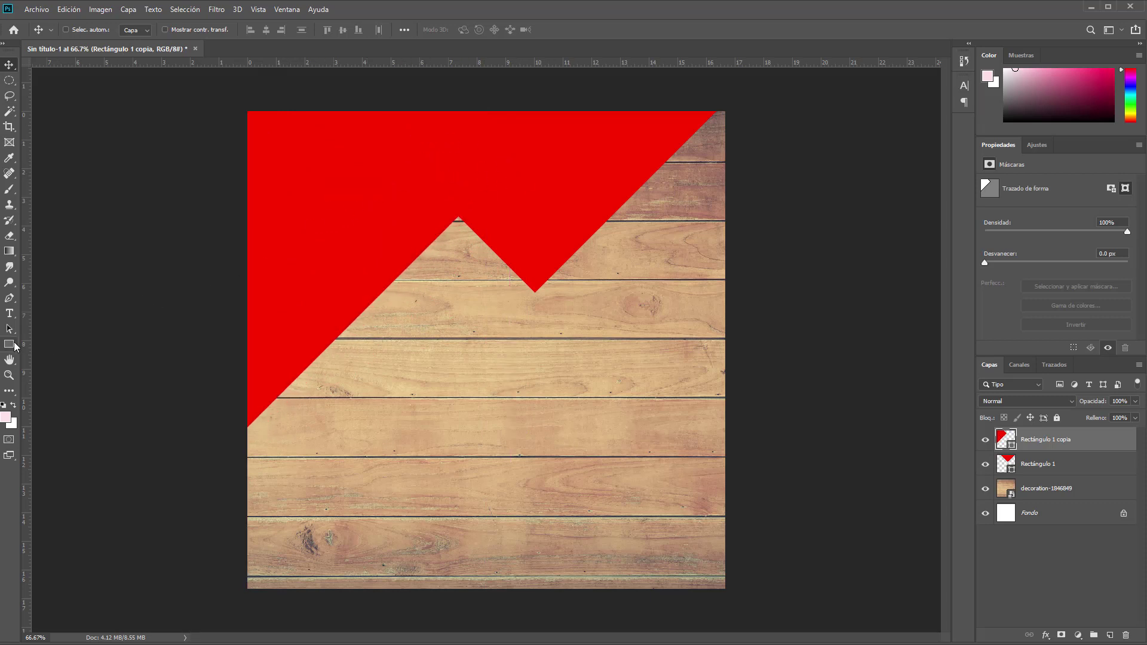
# - Change the upper-left copy's fill to green and nudge it into place
pyautogui.click(9, 344)
pyautogui.click(146, 31)
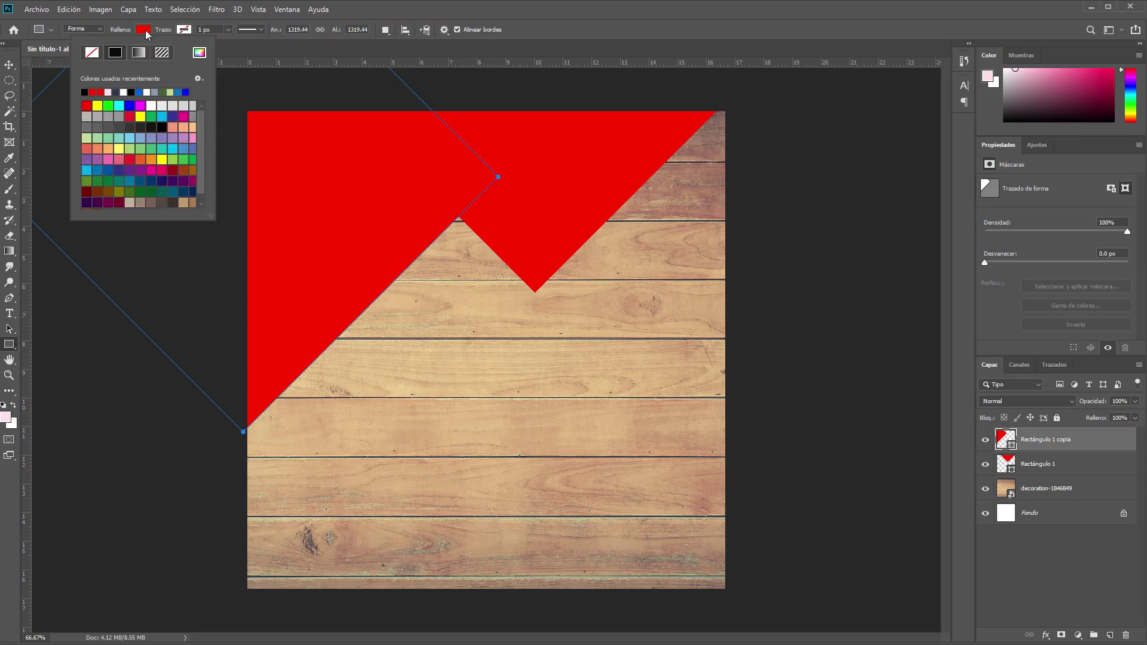
pyautogui.click(109, 106)
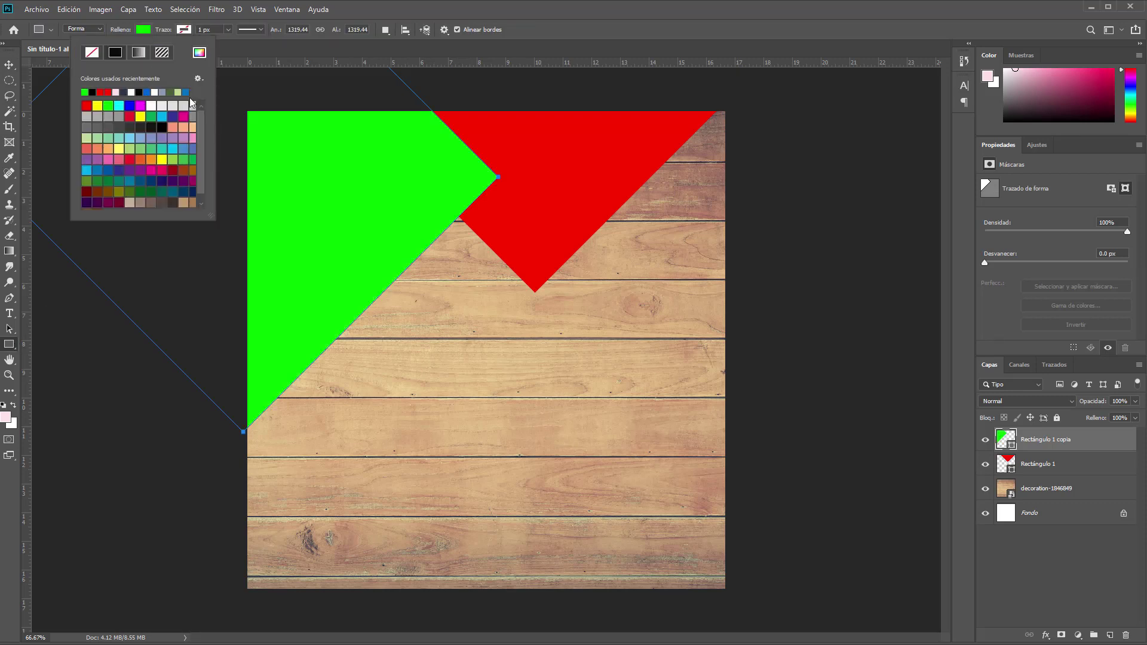
pyautogui.click(442, 52)
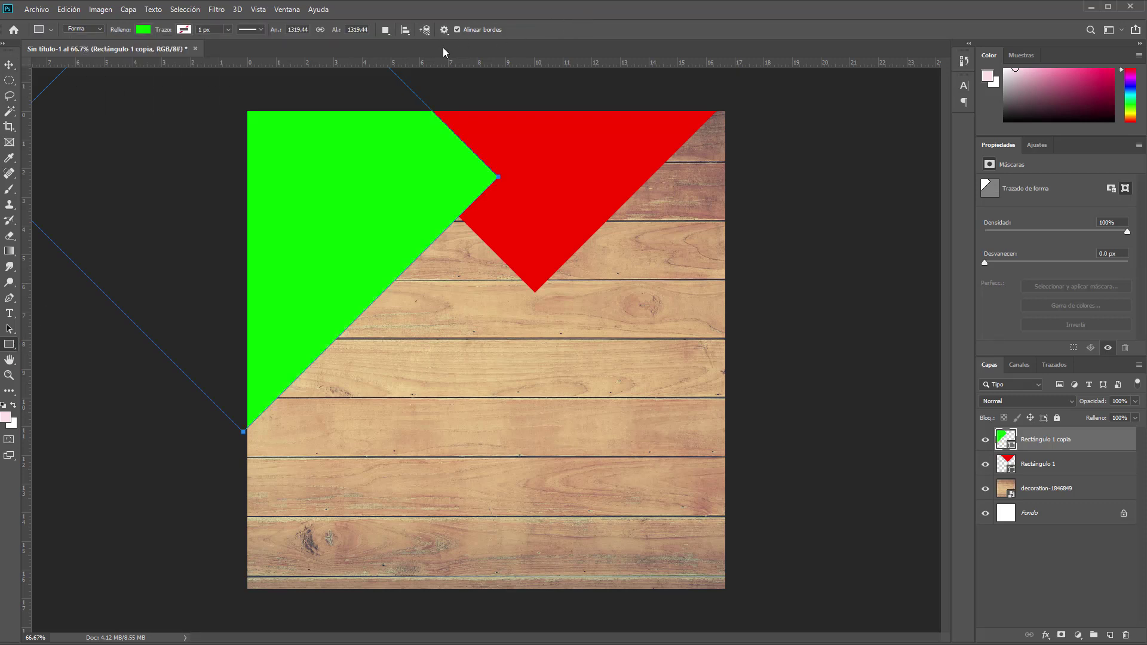
pyautogui.click(9, 65)
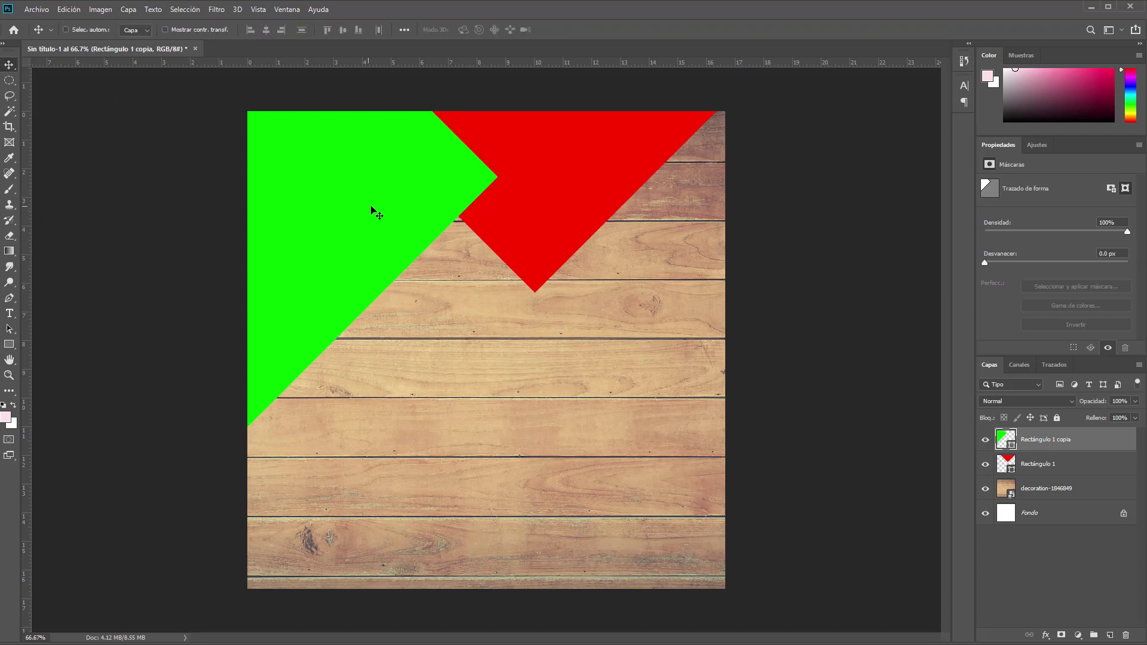
pyautogui.moveTo(371, 207); pyautogui.dragTo(377, 216)
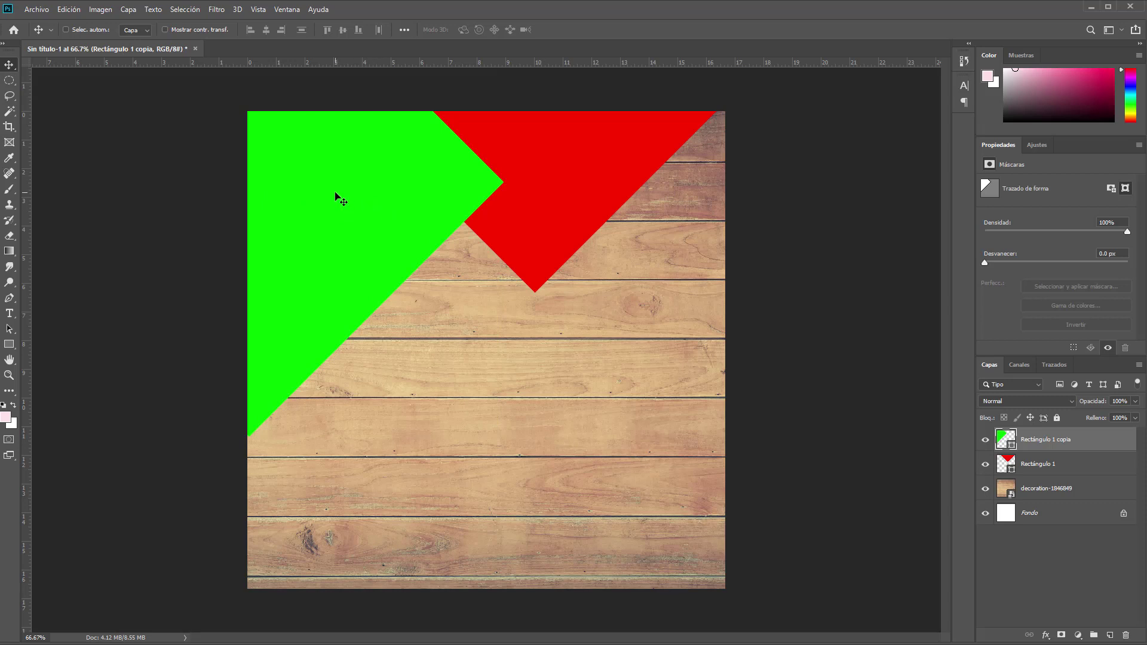
# - Alt-drag a second green copy into the lower-right corner
pyautogui.moveTo(339, 201)
pyautogui.mouseDown()
pyautogui.moveTo(473, 401)
pyautogui.moveTo(558, 471)
pyautogui.mouseUp()
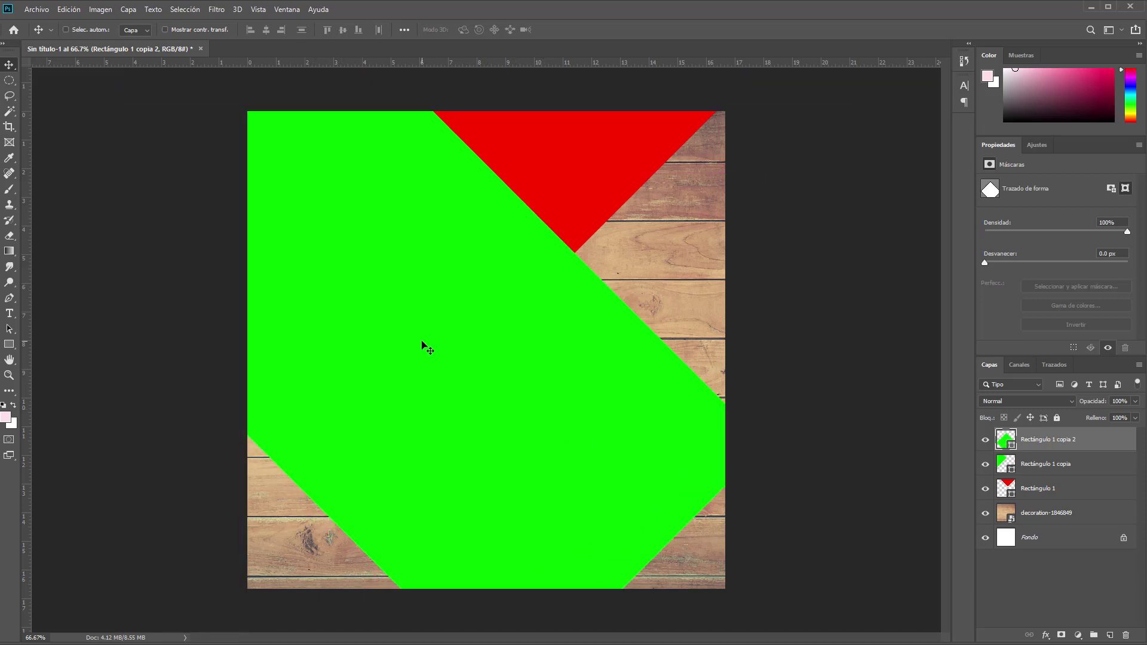
pyautogui.moveTo(425, 344)
pyautogui.mouseDown()
pyautogui.moveTo(530, 454)
pyautogui.moveTo(540, 499)
pyautogui.moveTo(565, 488)
pyautogui.mouseUp()
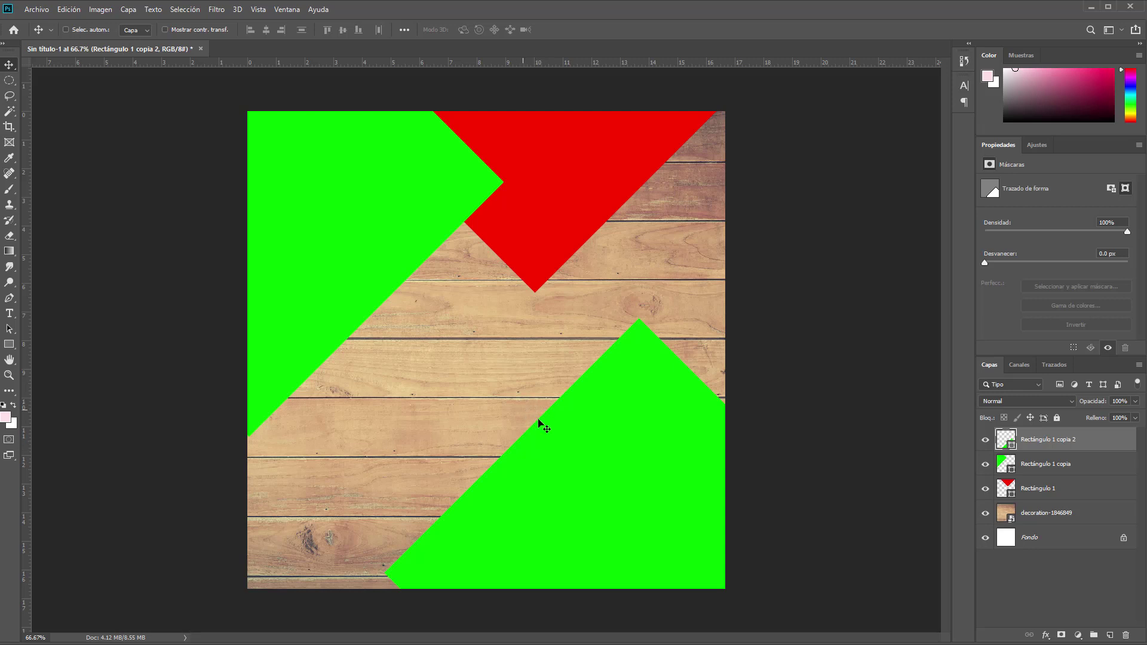
pyautogui.moveTo(590, 454); pyautogui.dragTo(579, 447)
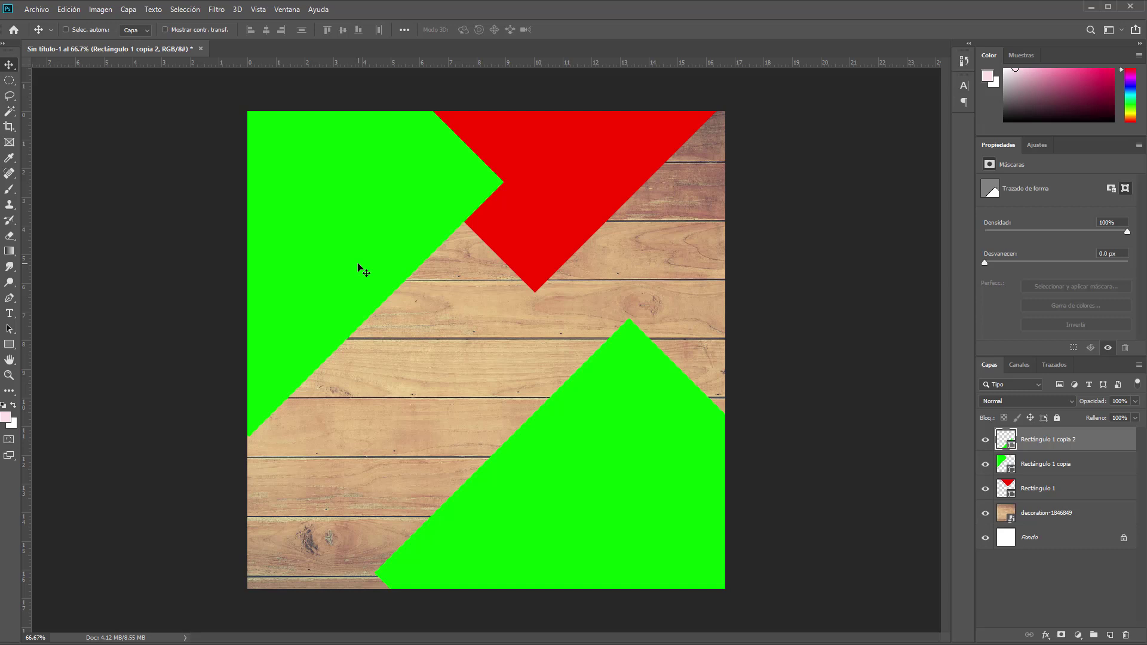
# - Rename the first two shape layers to top and left
pyautogui.doubleClick(1037, 490)
pyautogui.write('top')
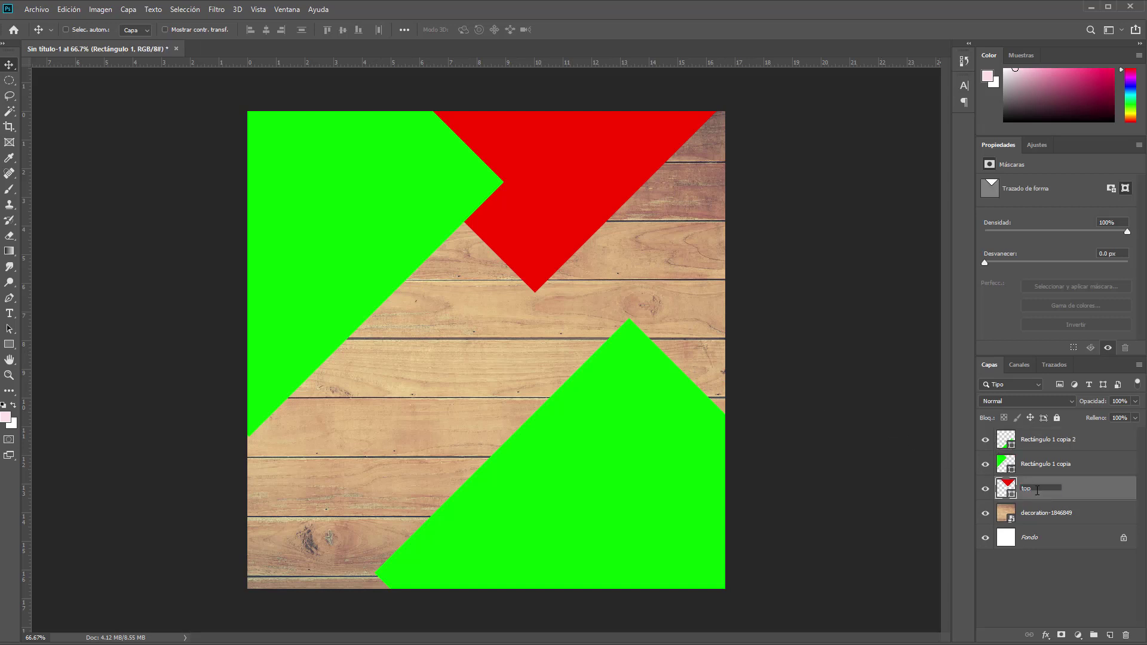
pyautogui.press('Return')
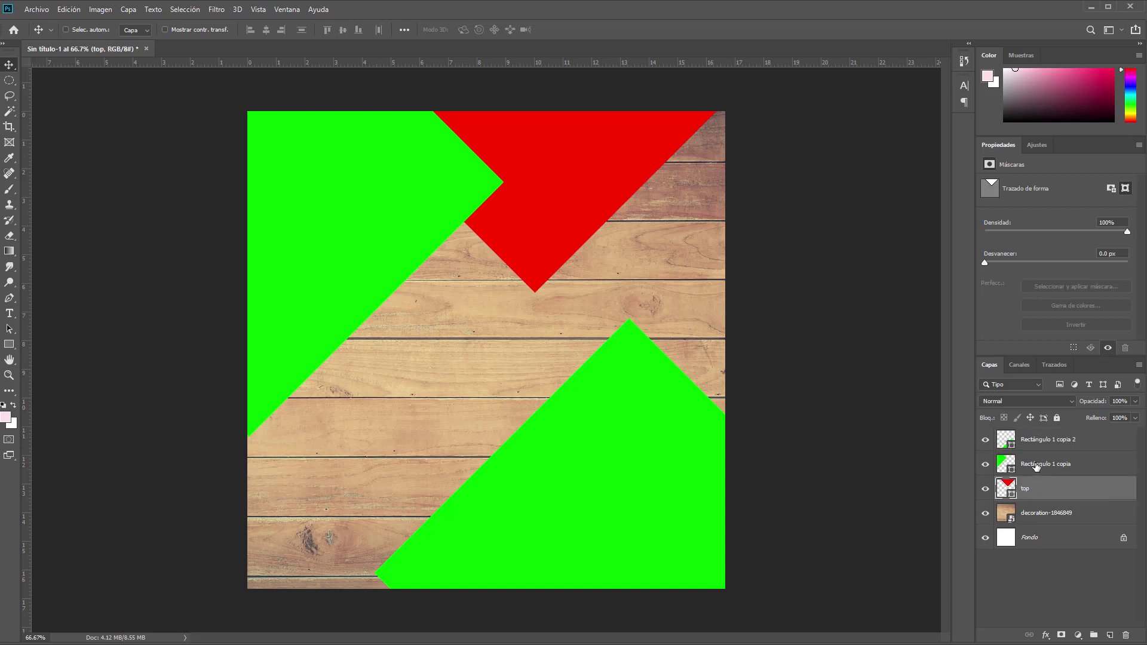
pyautogui.click(986, 464)
pyautogui.doubleClick(1049, 464)
pyautogui.press('BackSpace')
pyautogui.write('left')
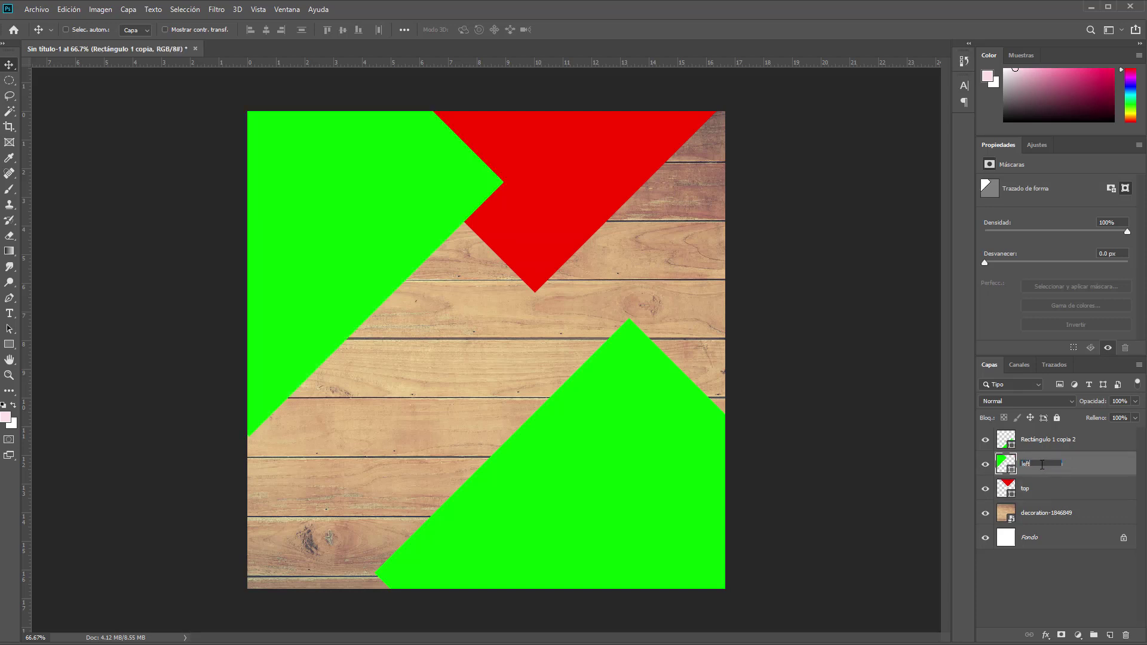
pyautogui.press('Return')
# - Rename the third shape layer to bot, reselect top and bring up the Sección 7 folder
pyautogui.click(1047, 442)
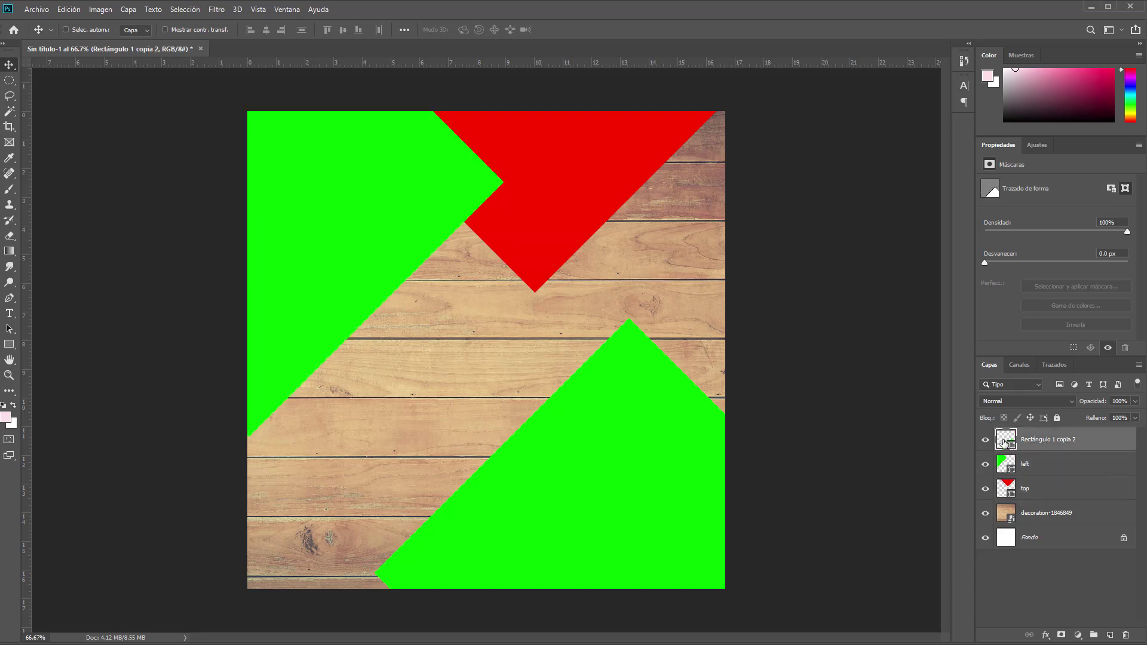
pyautogui.doubleClick(1046, 441)
pyautogui.write('bot')
pyautogui.press('Return')
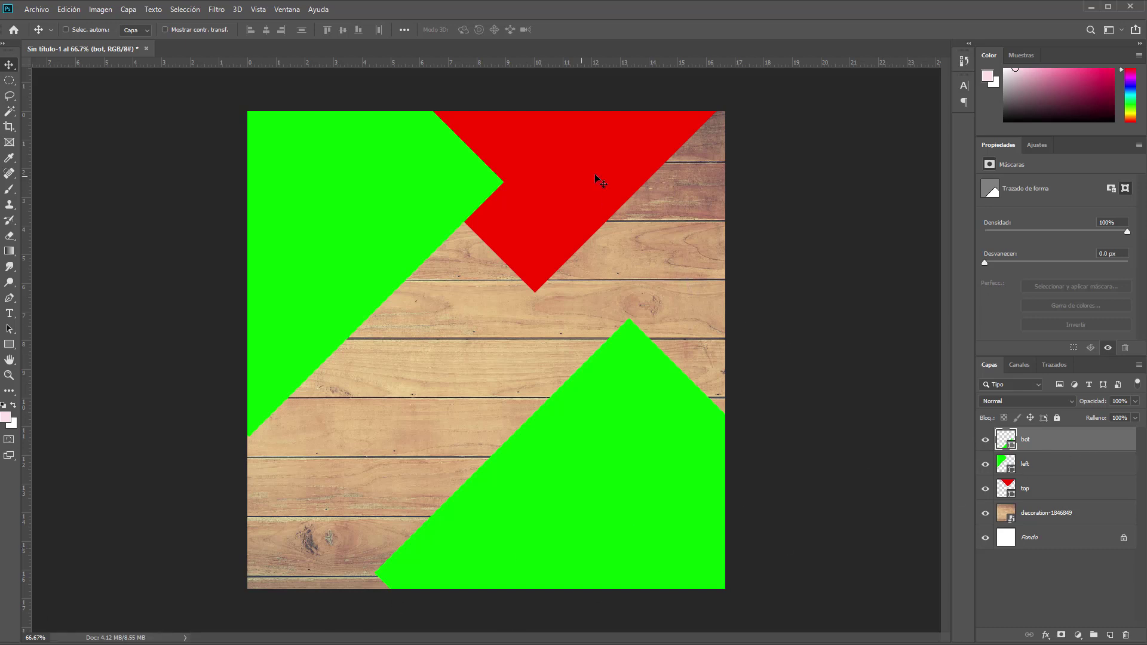
pyautogui.click(1036, 492)
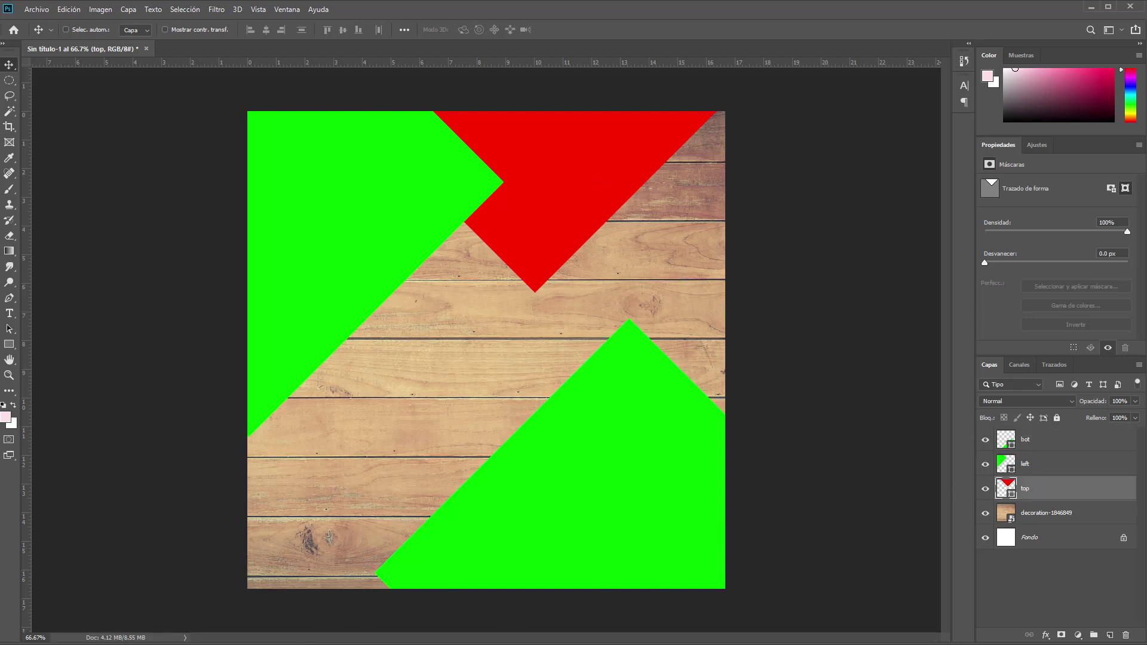
pyautogui.hotkey('alt', 'Tab')
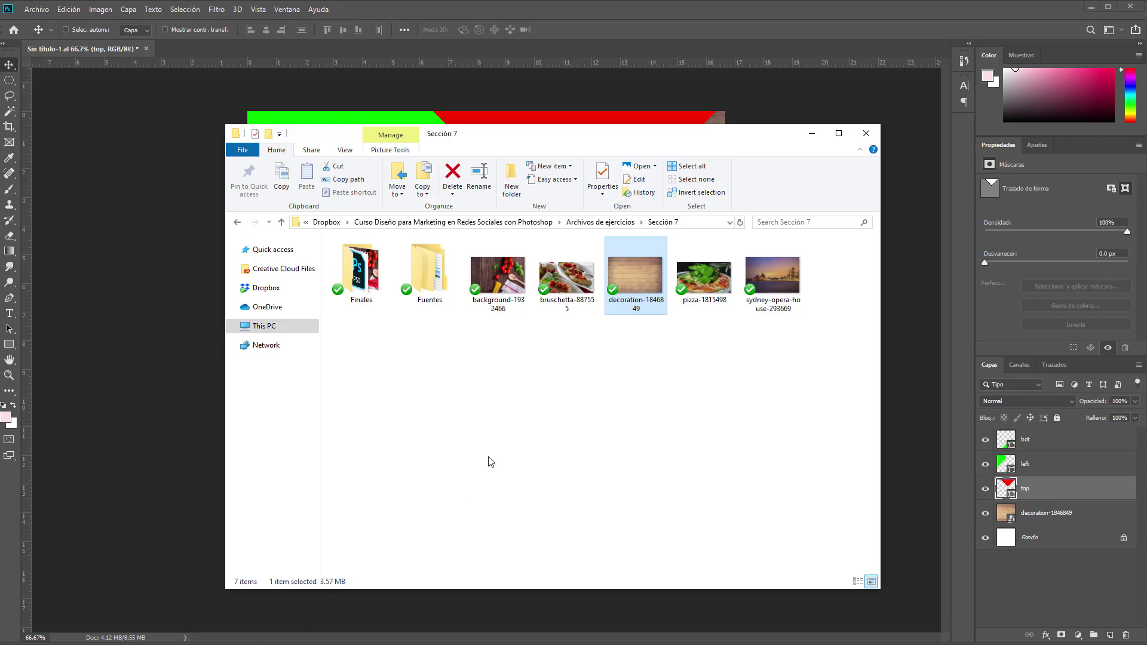
# - Place bruschetta-887555 and clip it into the top triangle, positioning the food inside
pyautogui.click(586, 330)
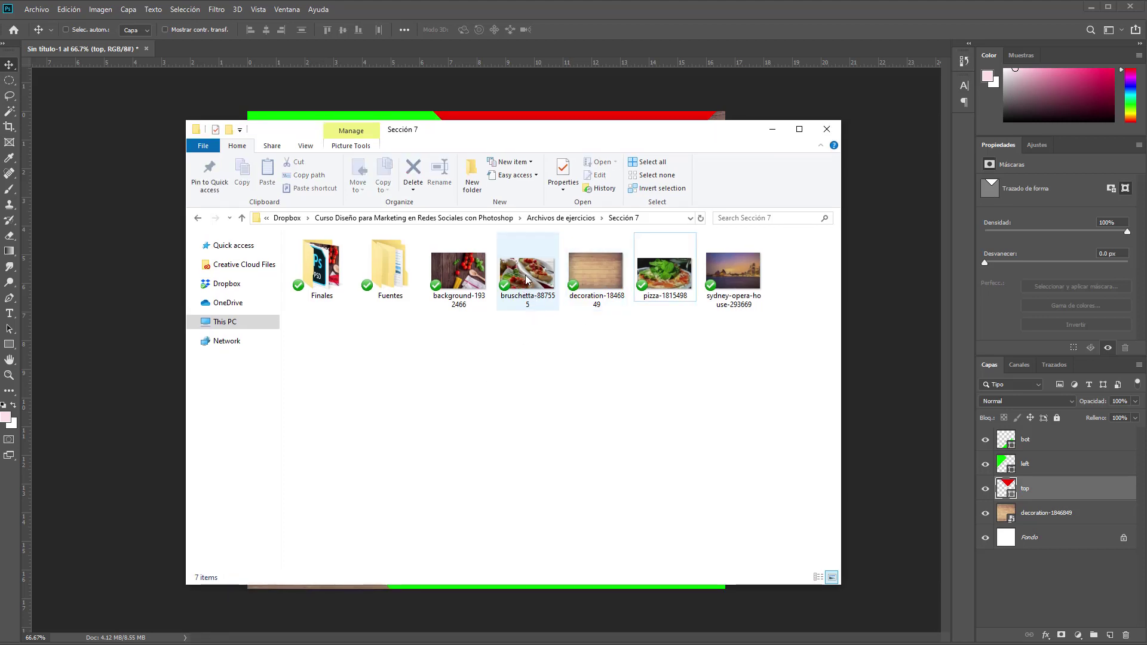
pyautogui.moveTo(523, 281); pyautogui.dragTo(414, 114)
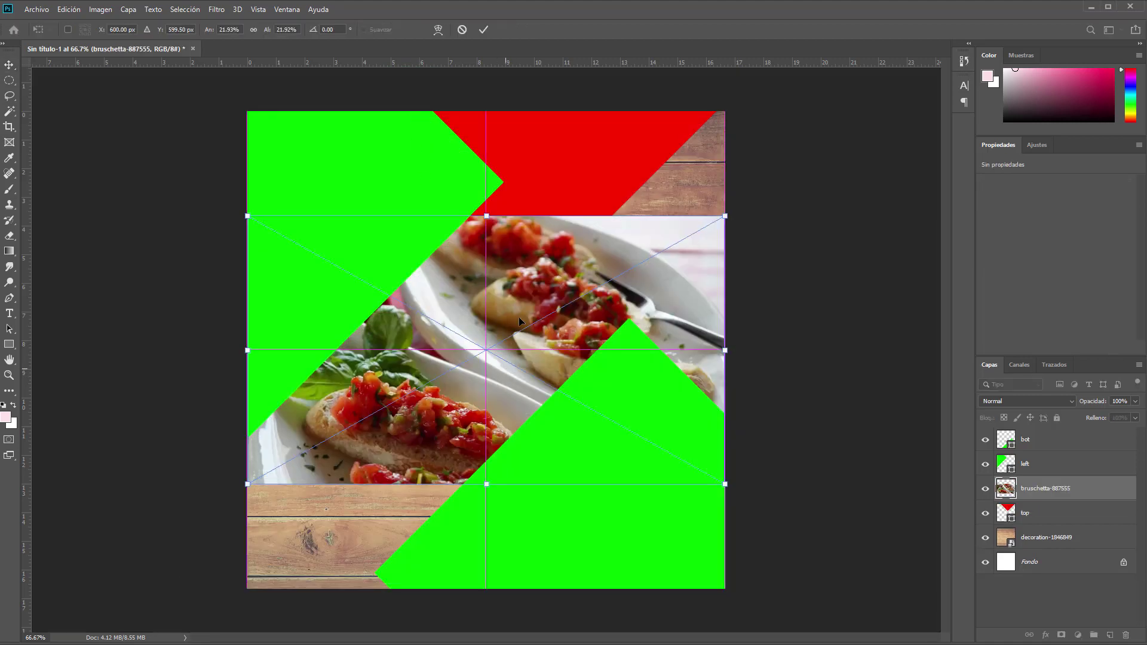
pyautogui.moveTo(504, 331); pyautogui.dragTo(550, 214)
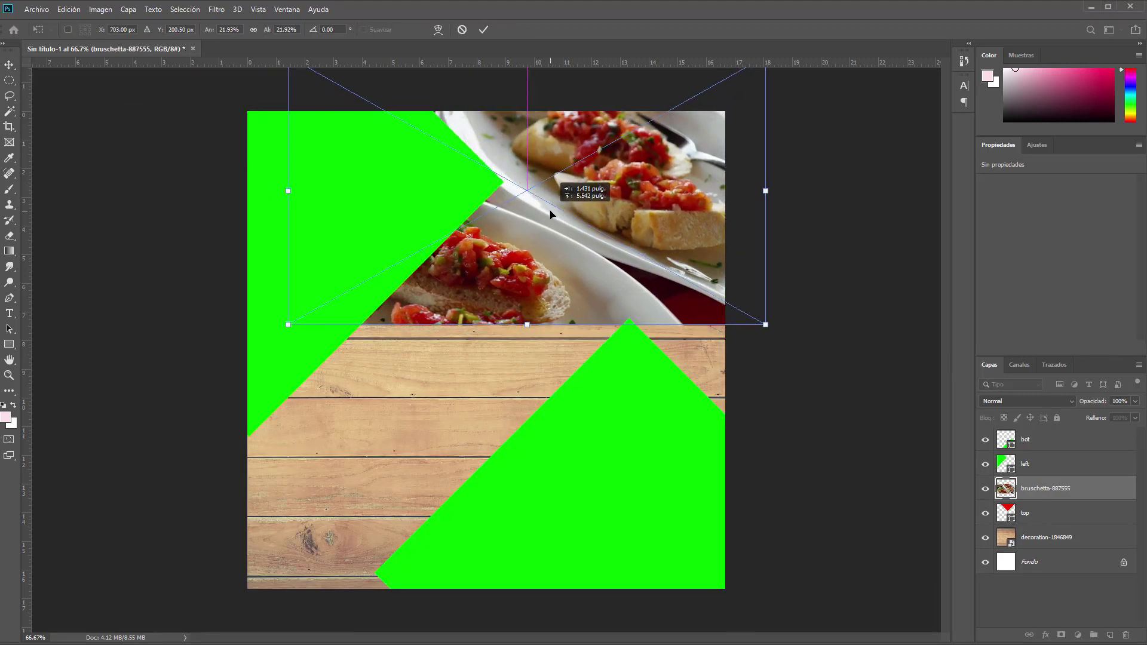
pyautogui.press('Return')
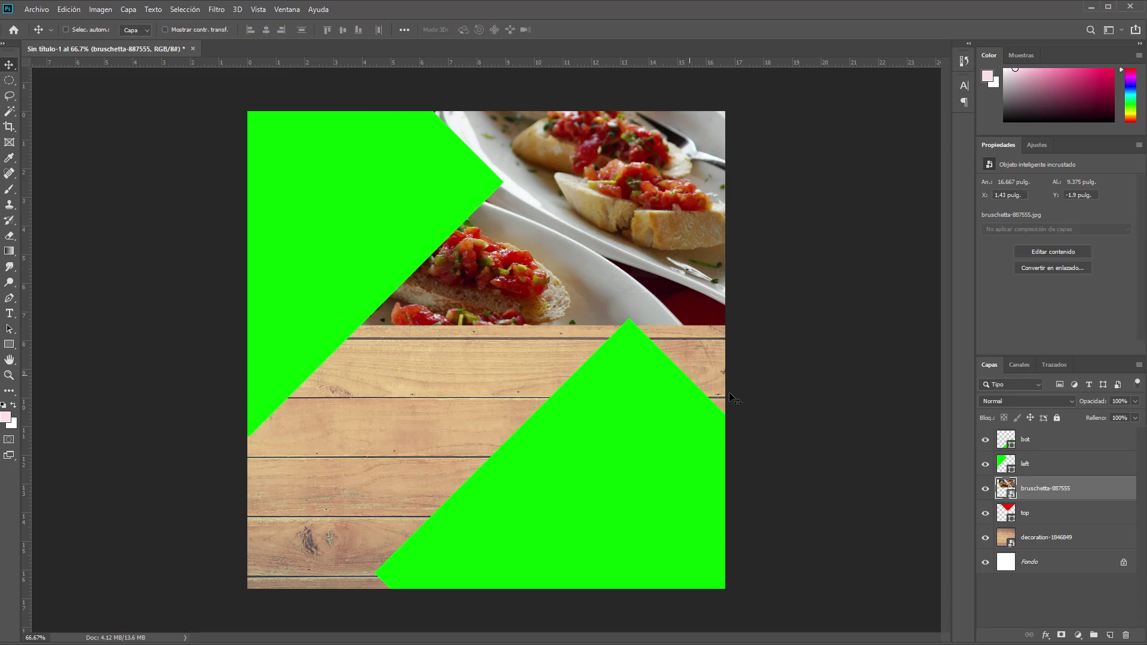
pyautogui.rightClick(1056, 489)
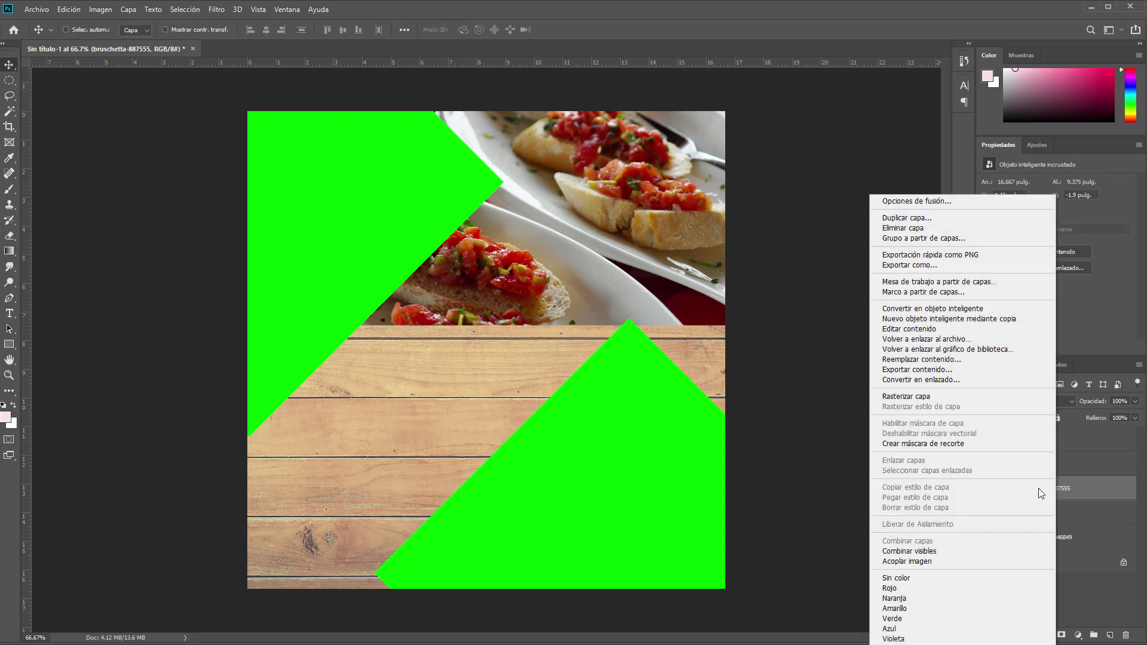
pyautogui.click(940, 445)
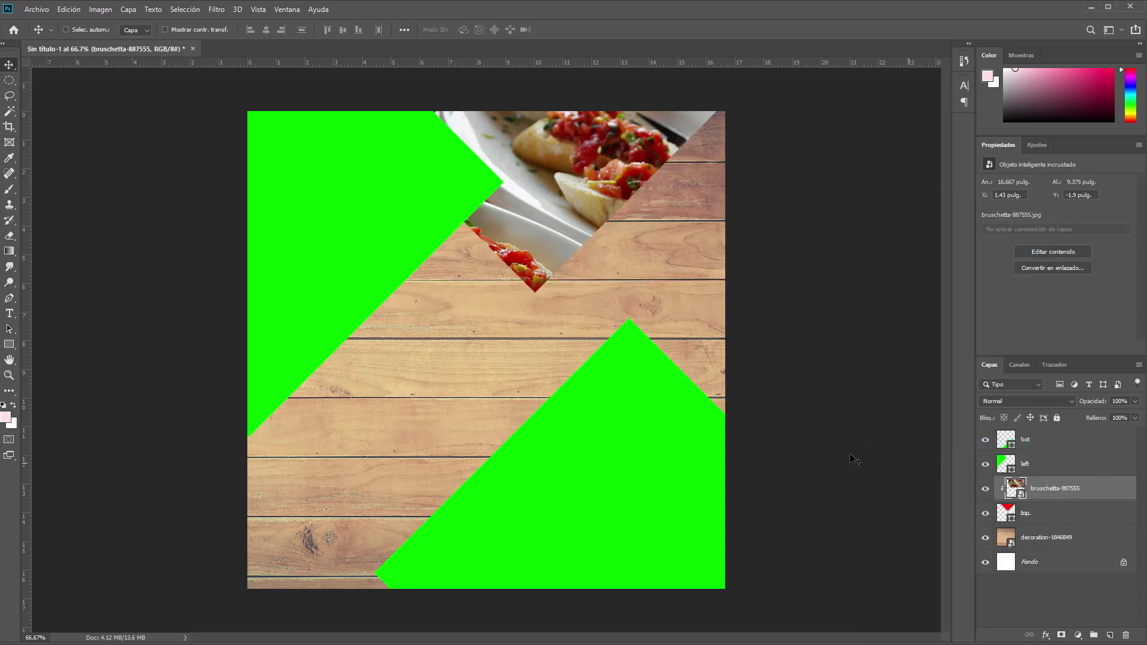
pyautogui.moveTo(569, 205)
pyautogui.mouseDown()
pyautogui.moveTo(605, 181)
pyautogui.moveTo(535, 209)
pyautogui.moveTo(579, 200)
pyautogui.moveTo(551, 194)
pyautogui.mouseUp()
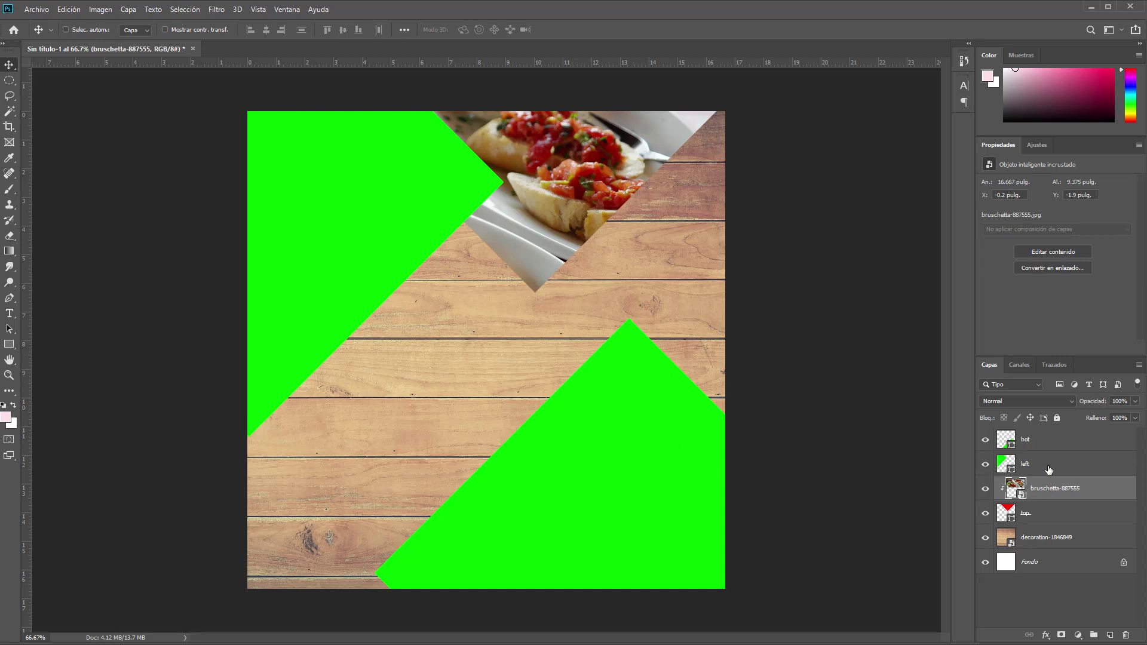
# - Place pizza-1815498 above the bot layer over the lower-right area
pyautogui.click(1045, 440)
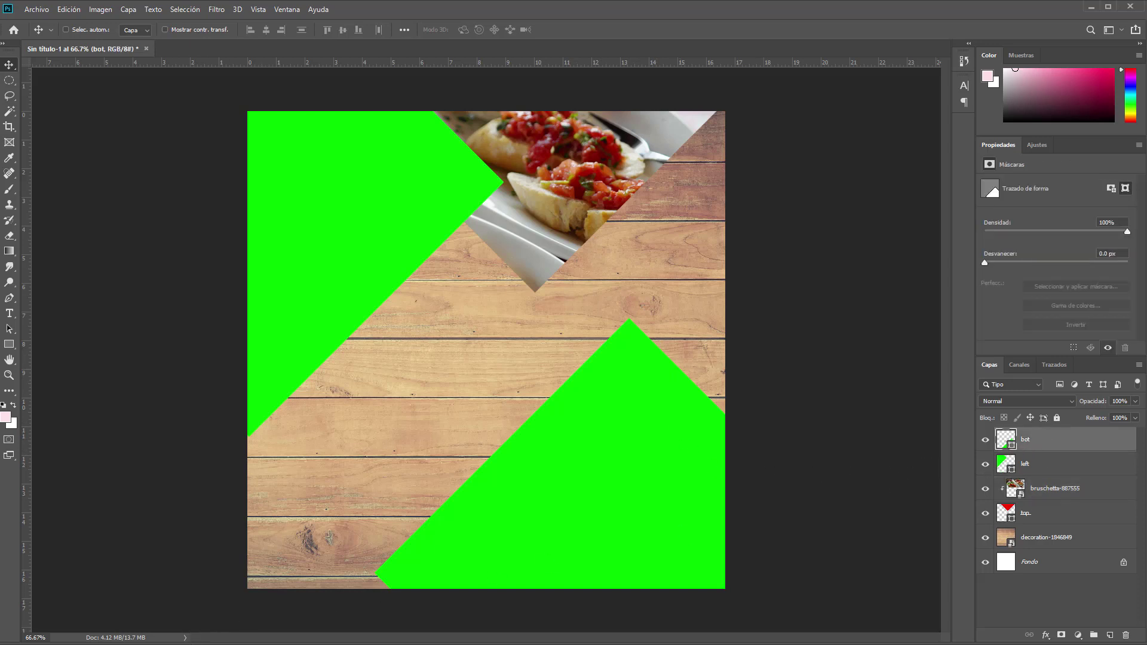
pyautogui.hotkey('alt', 'Tab')
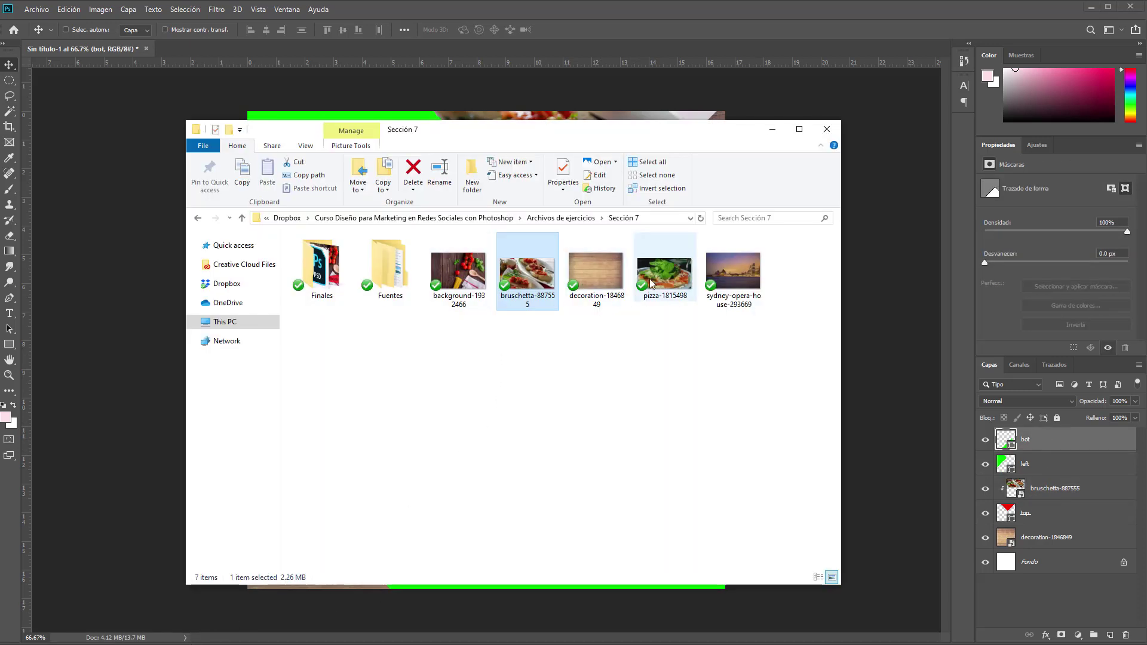
pyautogui.moveTo(651, 283)
pyautogui.mouseDown()
pyautogui.moveTo(133, 329)
pyautogui.moveTo(141, 323)
pyautogui.mouseUp()
pyautogui.moveTo(502, 398); pyautogui.dragTo(593, 507)
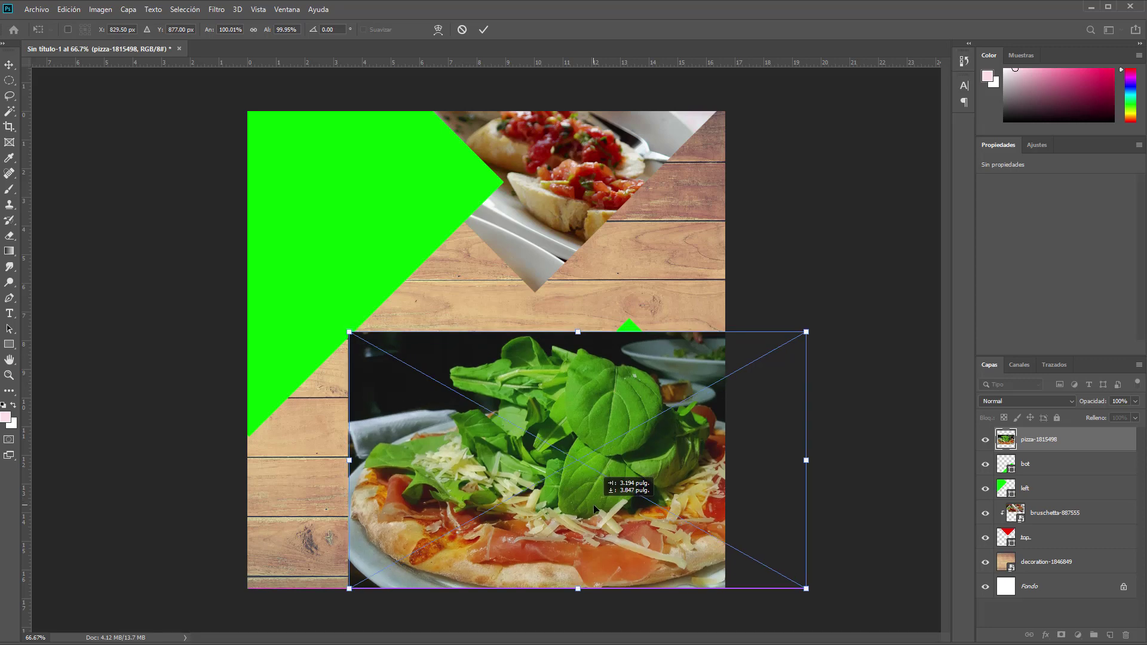
# - Commit the pizza photo and clip it into the lower bot triangle
pyautogui.moveTo(593, 507); pyautogui.dragTo(592, 497)
pyautogui.press('Return')
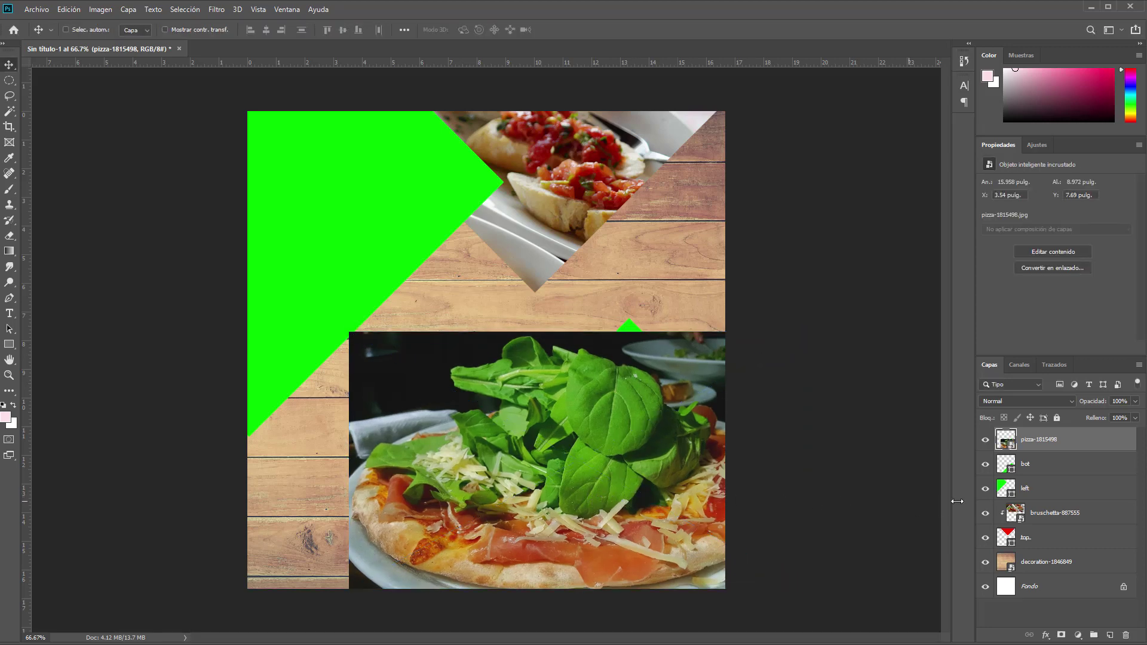
pyautogui.rightClick(1079, 441)
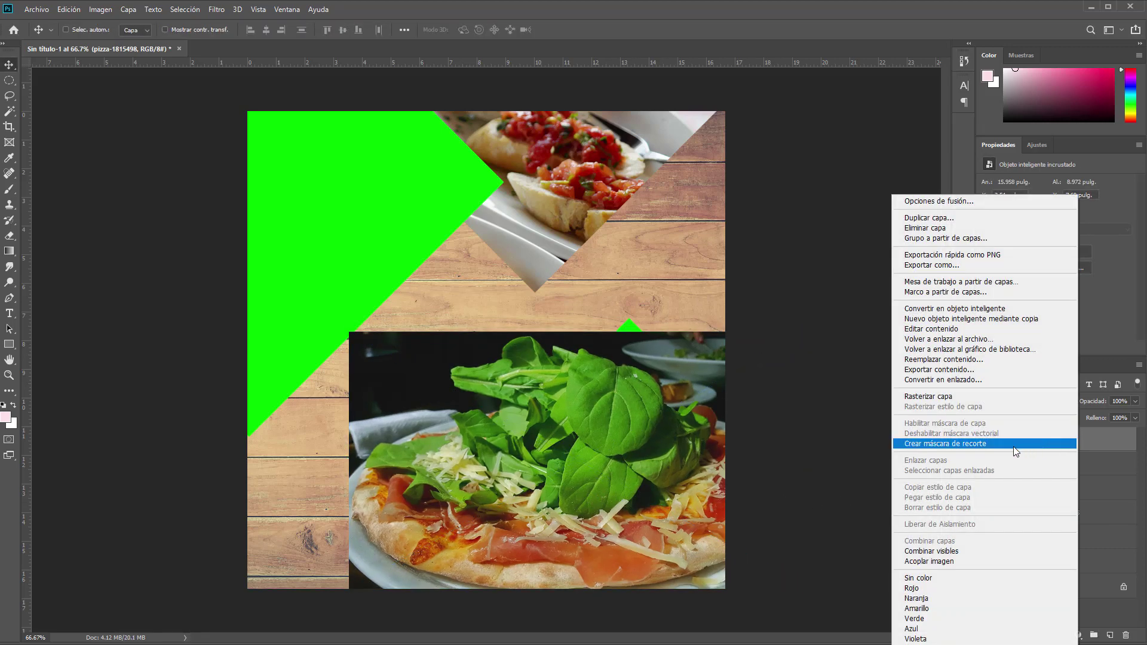
pyautogui.click(968, 444)
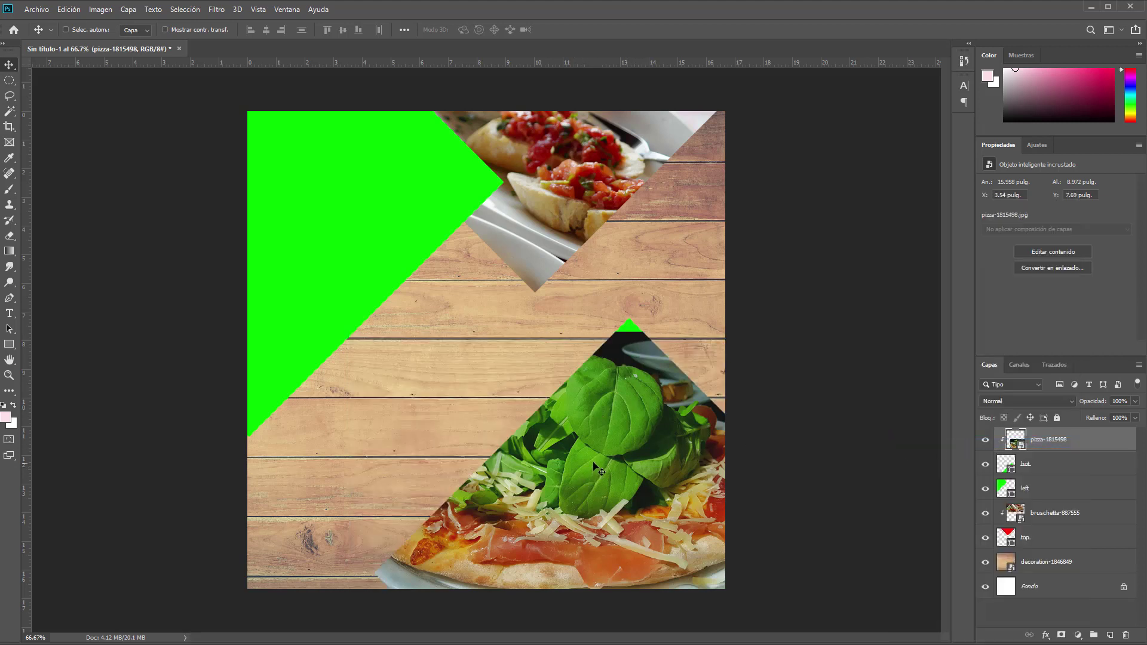
# - Scale the pizza photo to about 111% and select the left layer
pyautogui.press('ctrl')
pyautogui.hotkey('ctrl', 't')
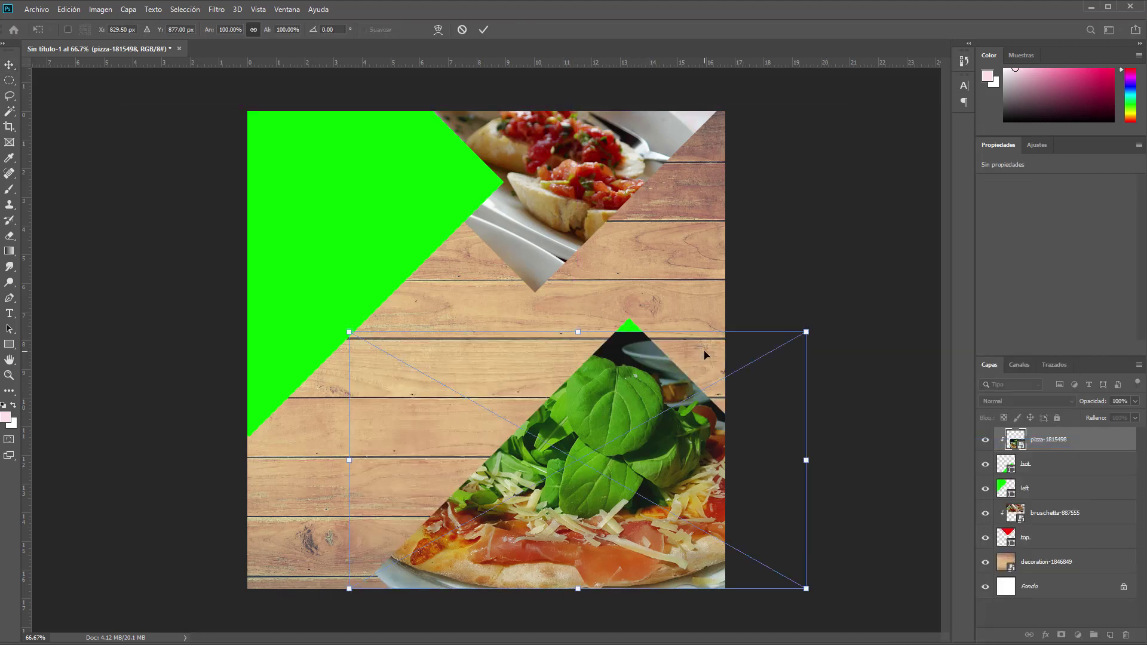
pyautogui.moveTo(811, 330); pyautogui.dragTo(861, 305)
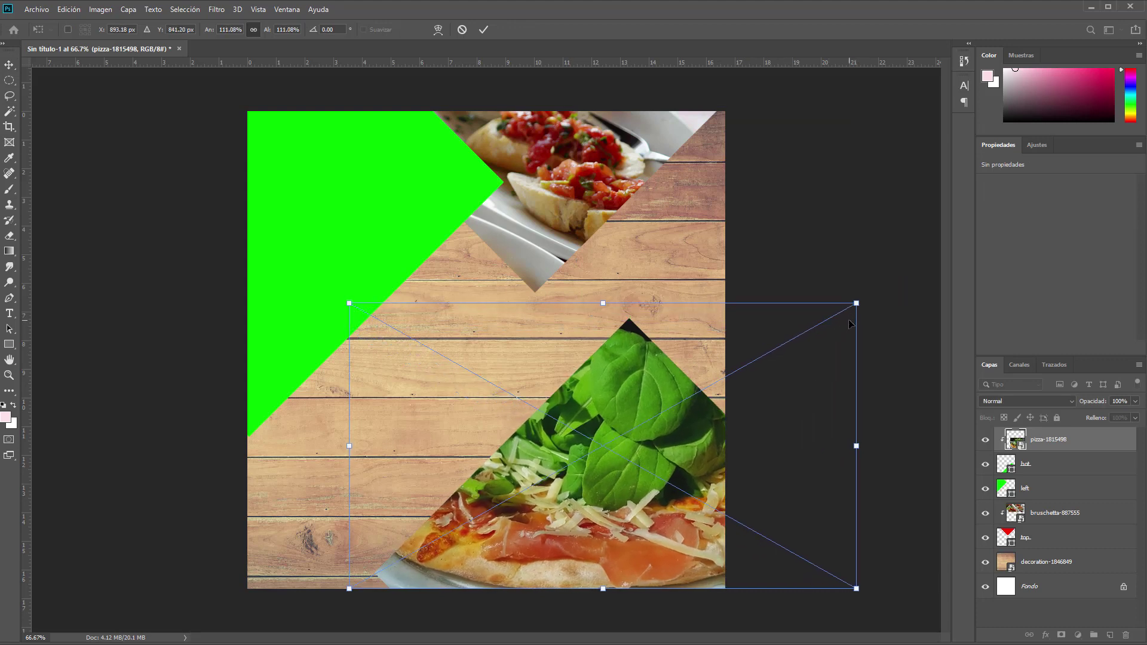
pyautogui.press('Return')
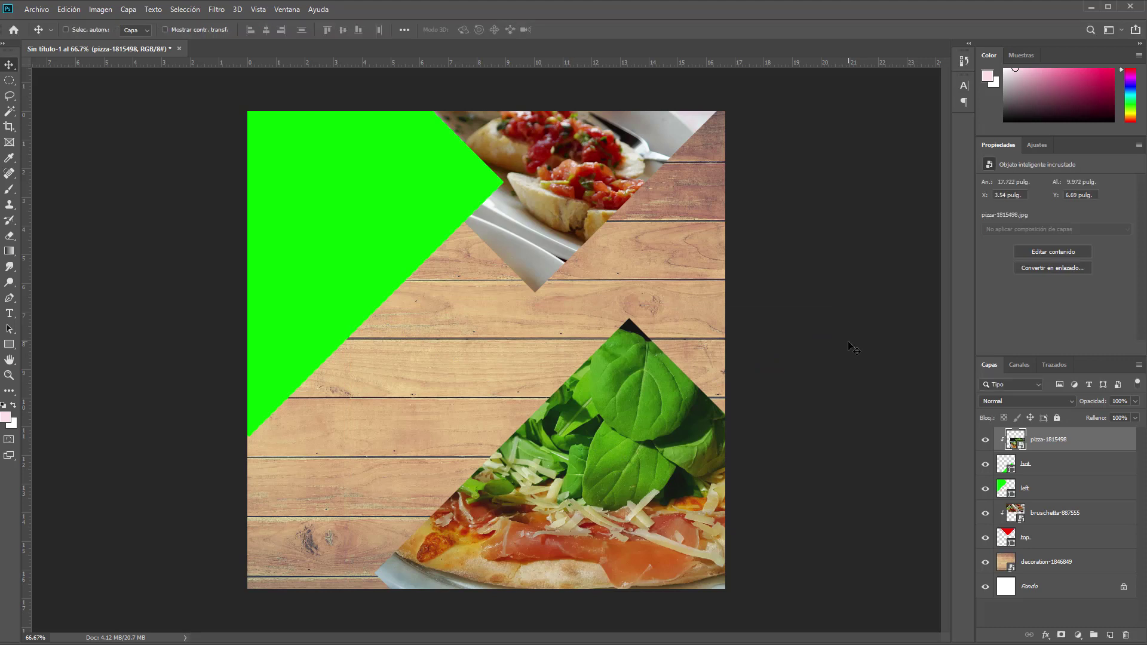
pyautogui.click(1044, 492)
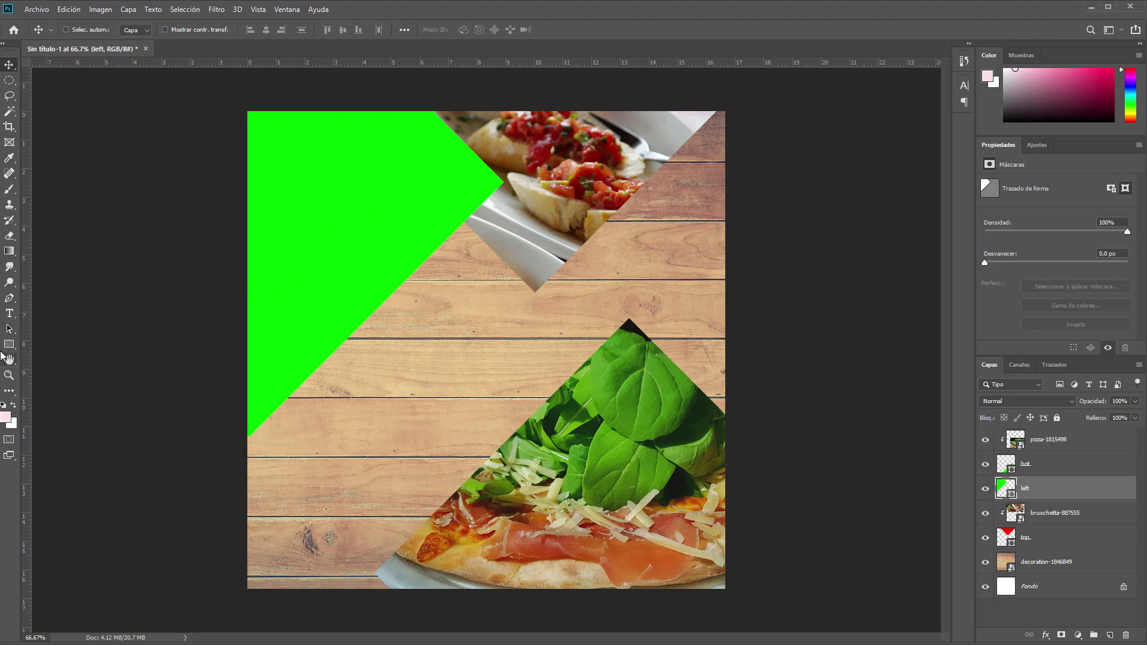
# - Refill the left triangle with a dark red sampled from the artwork instead of green
pyautogui.click(9, 344)
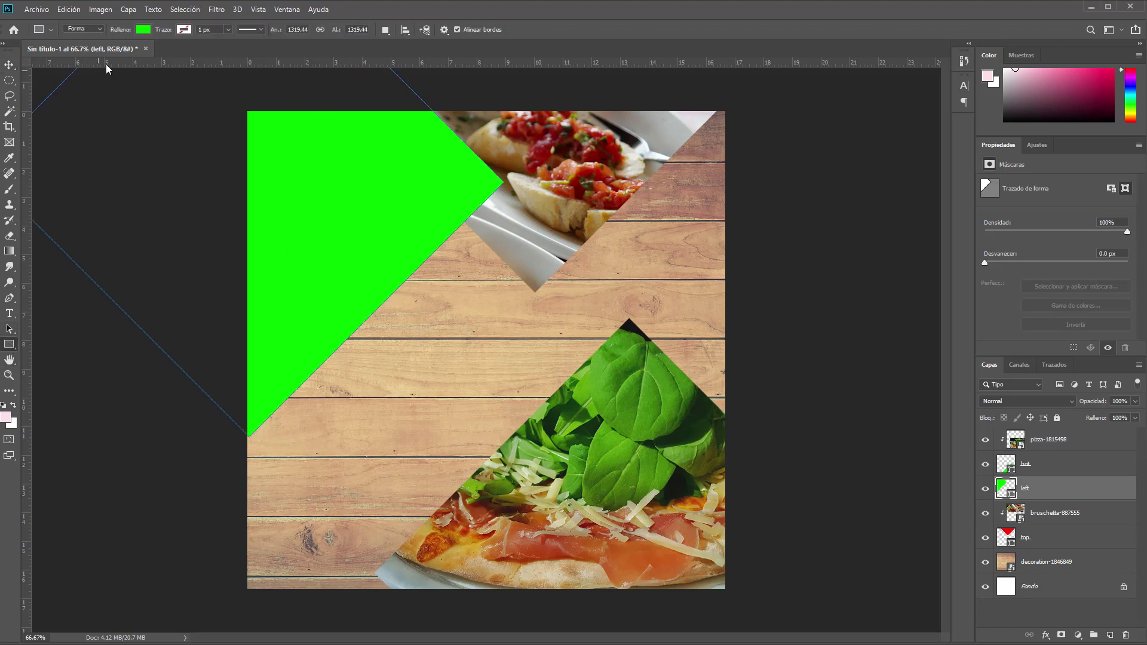
pyautogui.click(144, 30)
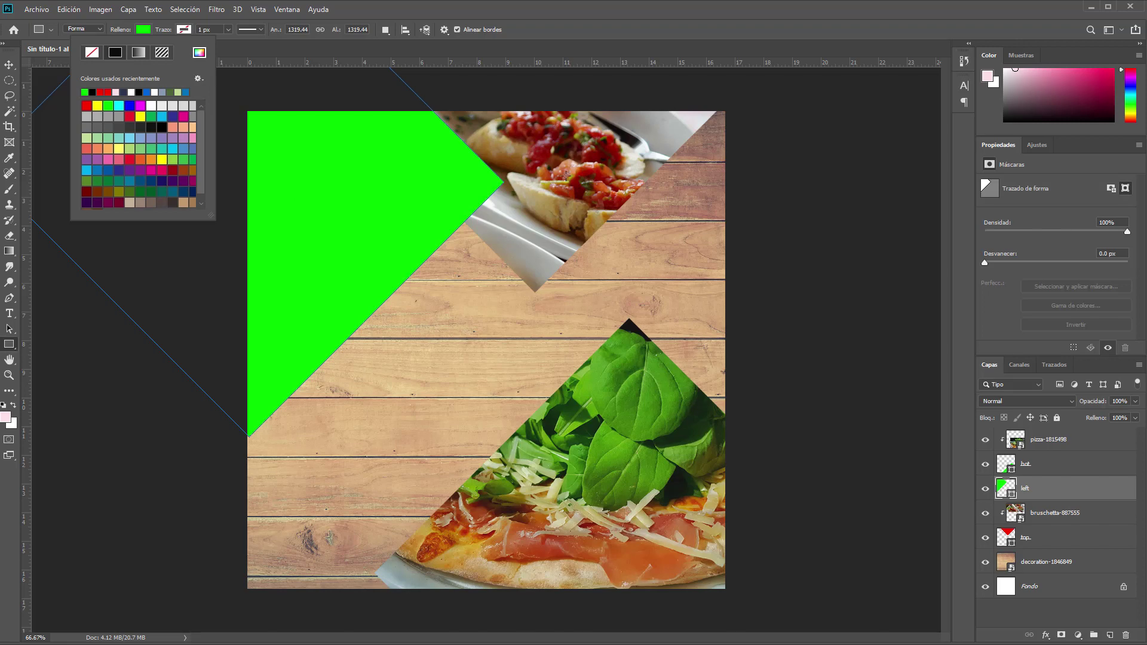
pyautogui.click(200, 53)
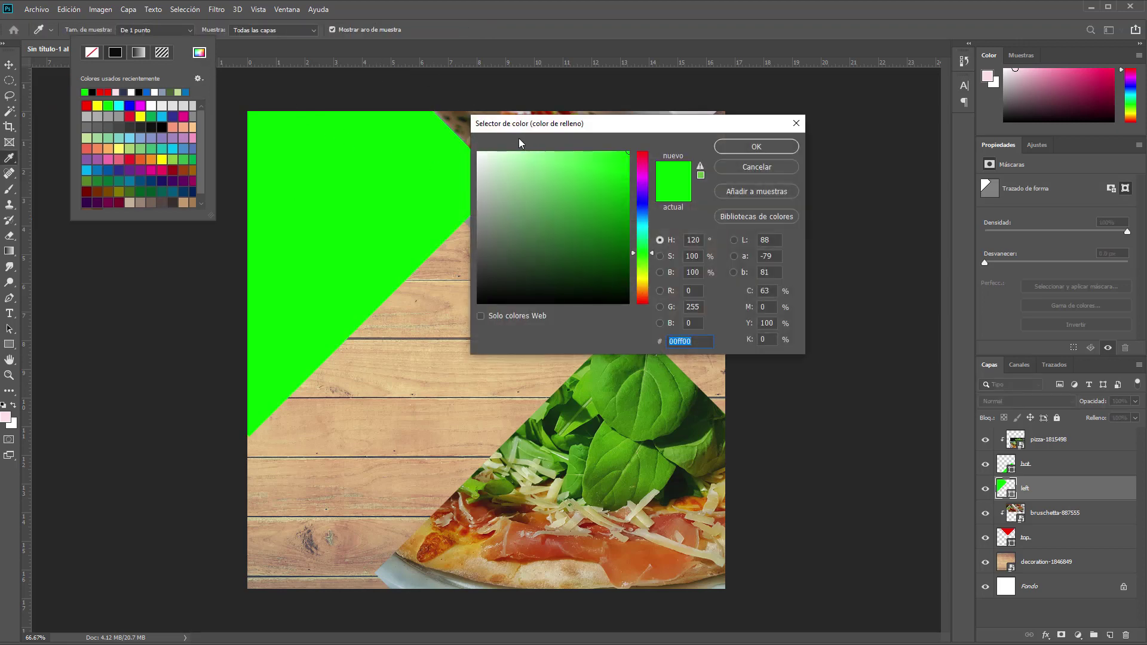
pyautogui.moveTo(518, 127); pyautogui.dragTo(793, 138)
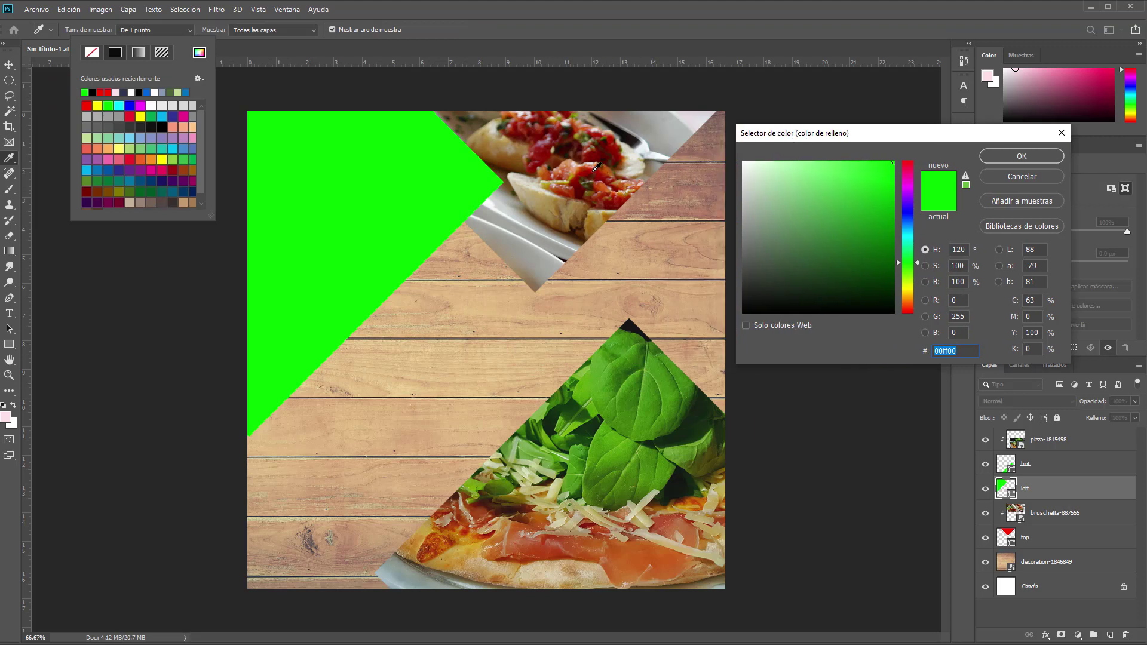
pyautogui.moveTo(596, 167); pyautogui.dragTo(603, 167)
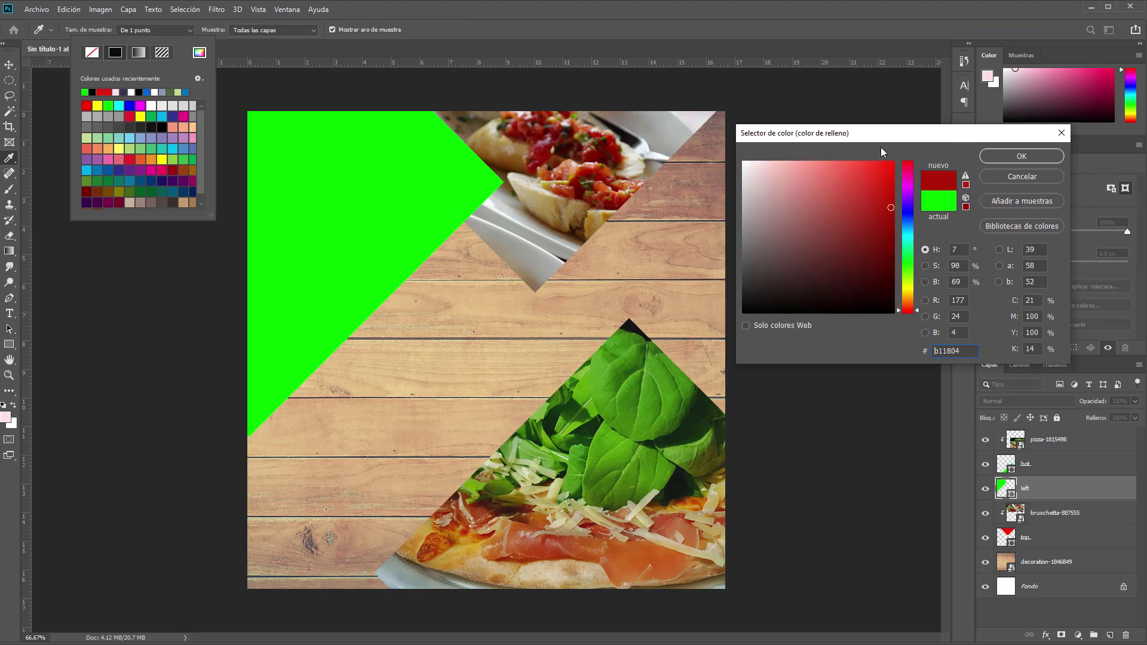
pyautogui.click(1032, 154)
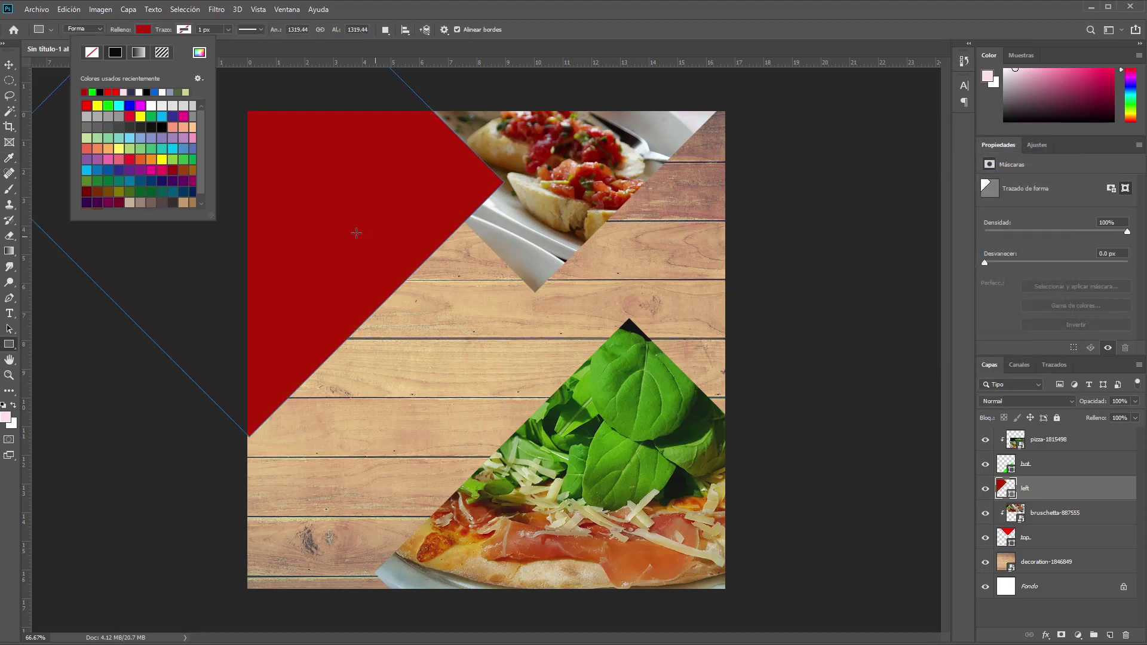
pyautogui.click(9, 343)
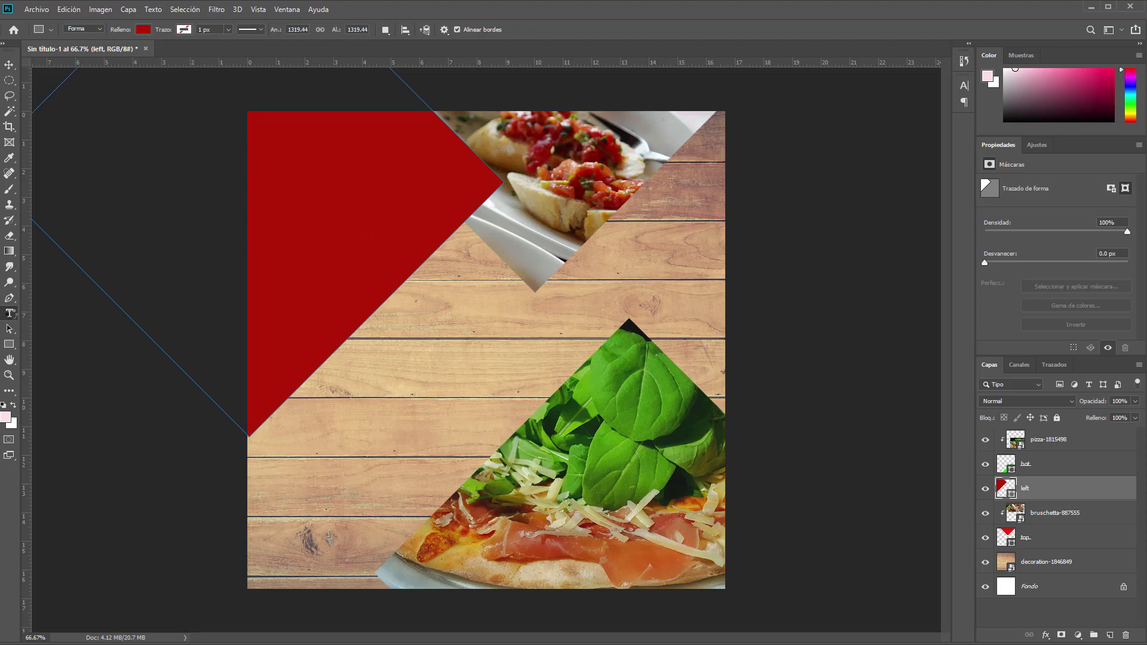
pyautogui.click(9, 313)
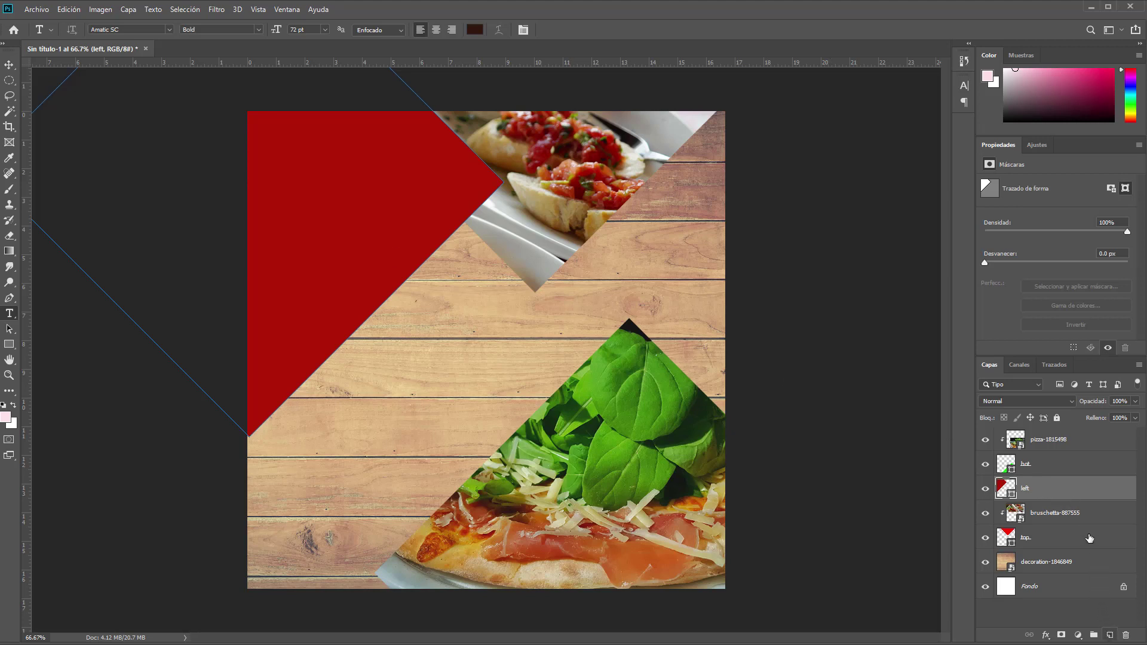
# - Set the text colour to #ffffff and the Amatic SC style to Regular
pyautogui.click(1109, 636)
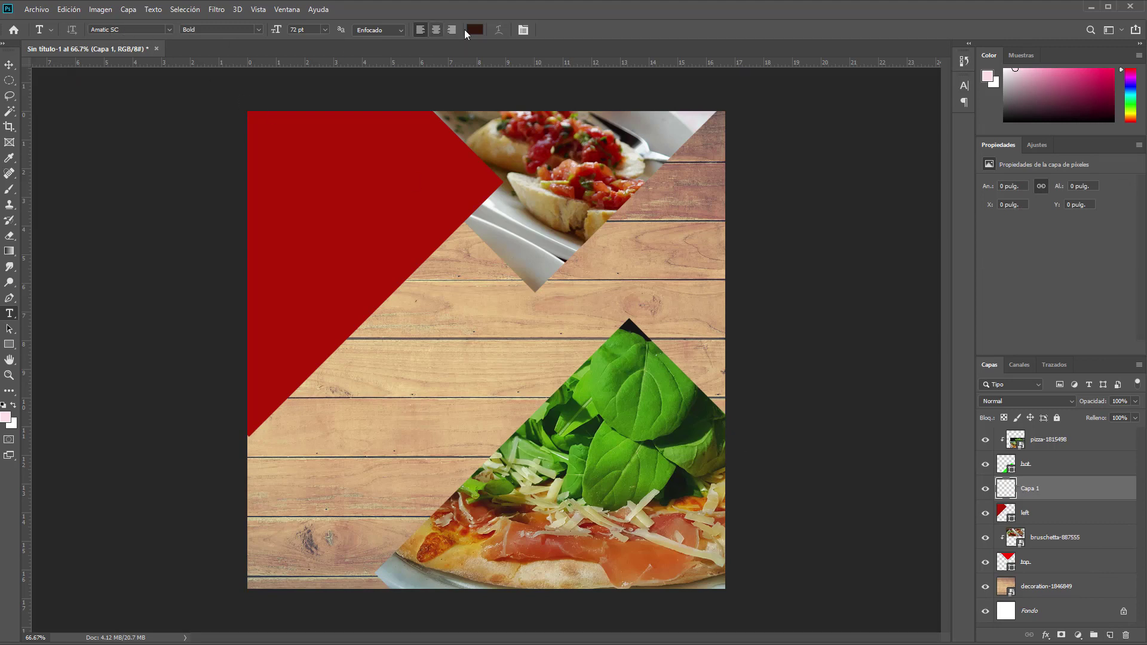
pyautogui.click(475, 29)
pyautogui.write('ffffff')
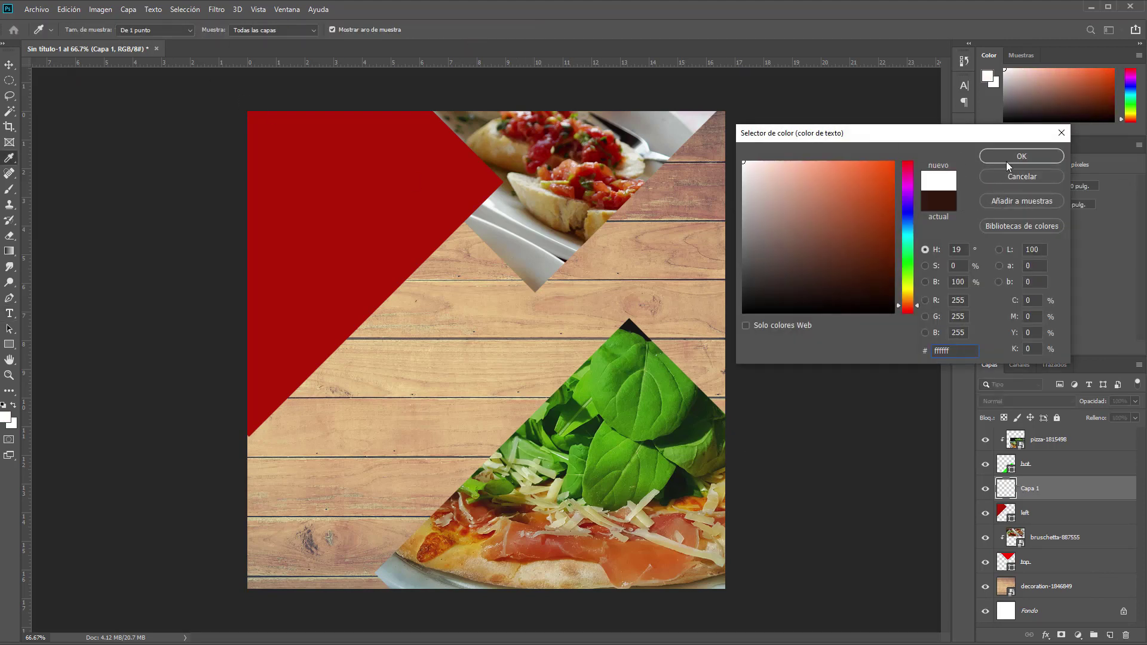
pyautogui.click(1022, 159)
pyautogui.click(257, 31)
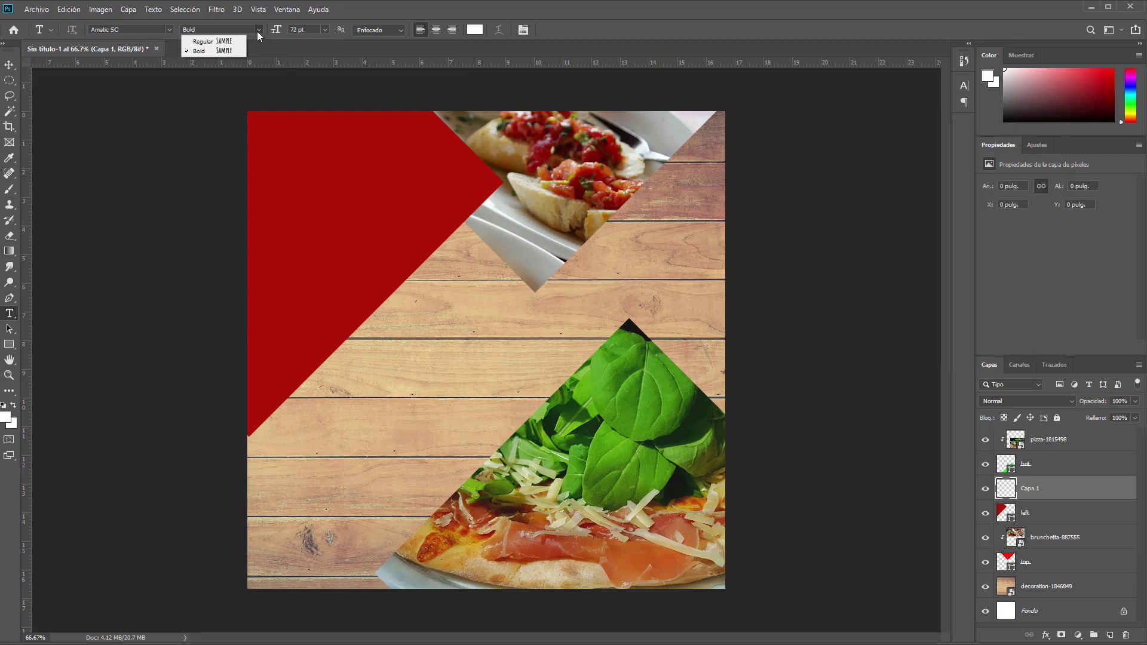
pyautogui.click(222, 41)
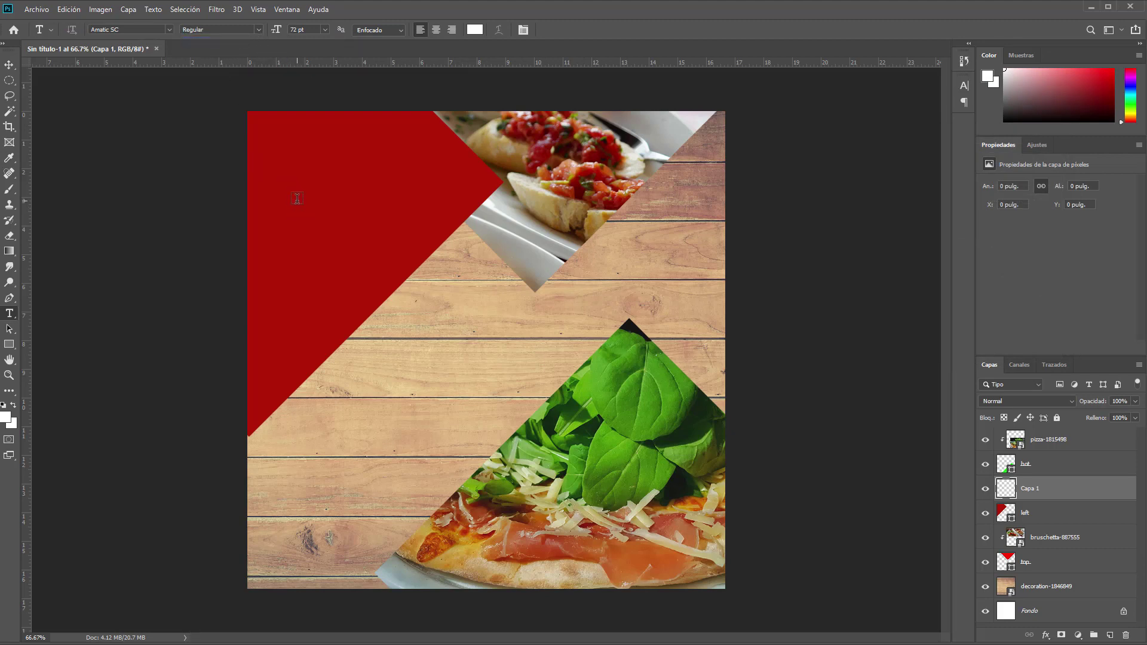
# - Type HOY, 50% and Desc. as three stacked text layers on the red panel
pyautogui.click(301, 184)
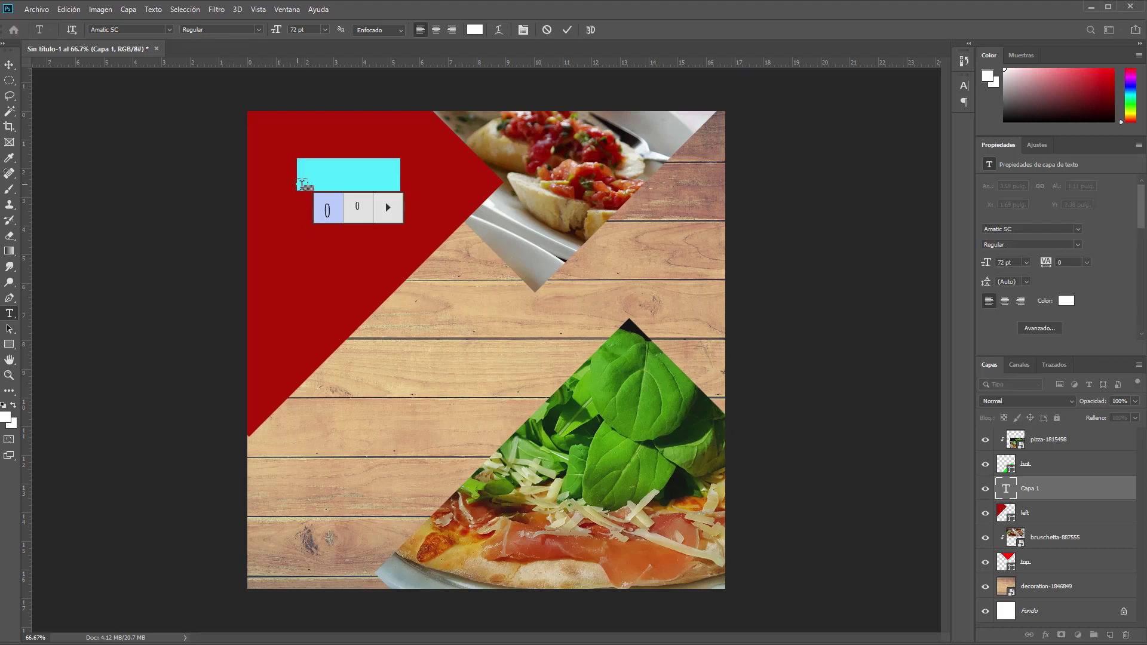
pyautogui.write('HOY')
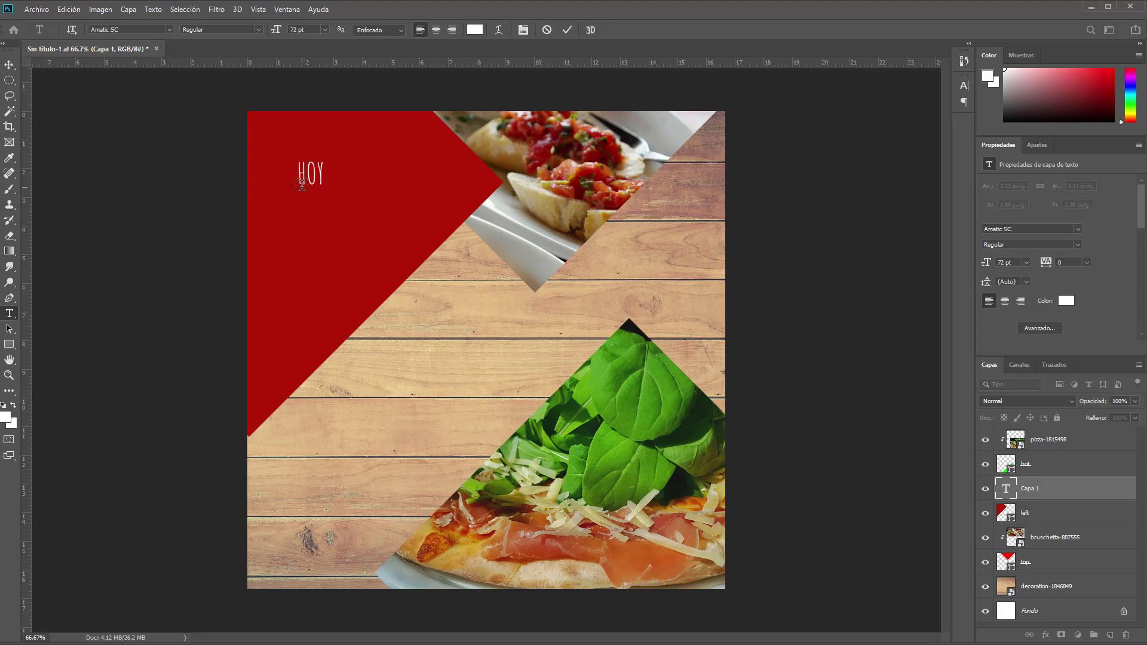
pyautogui.hotkey('ctrl', 'Return')
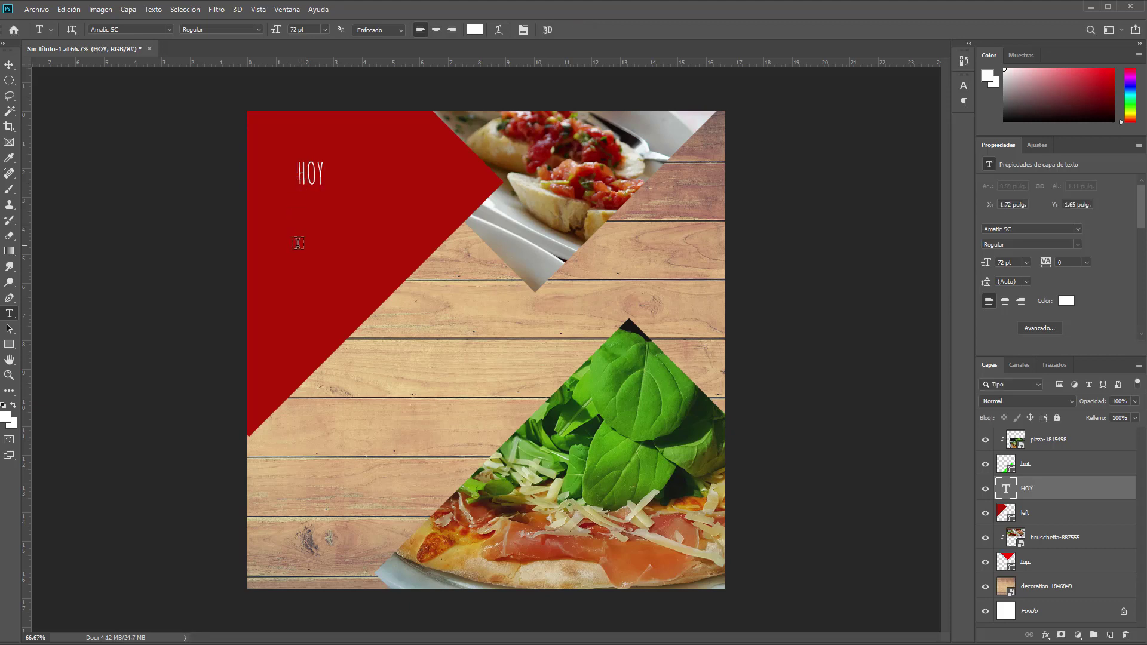
pyautogui.click(298, 243)
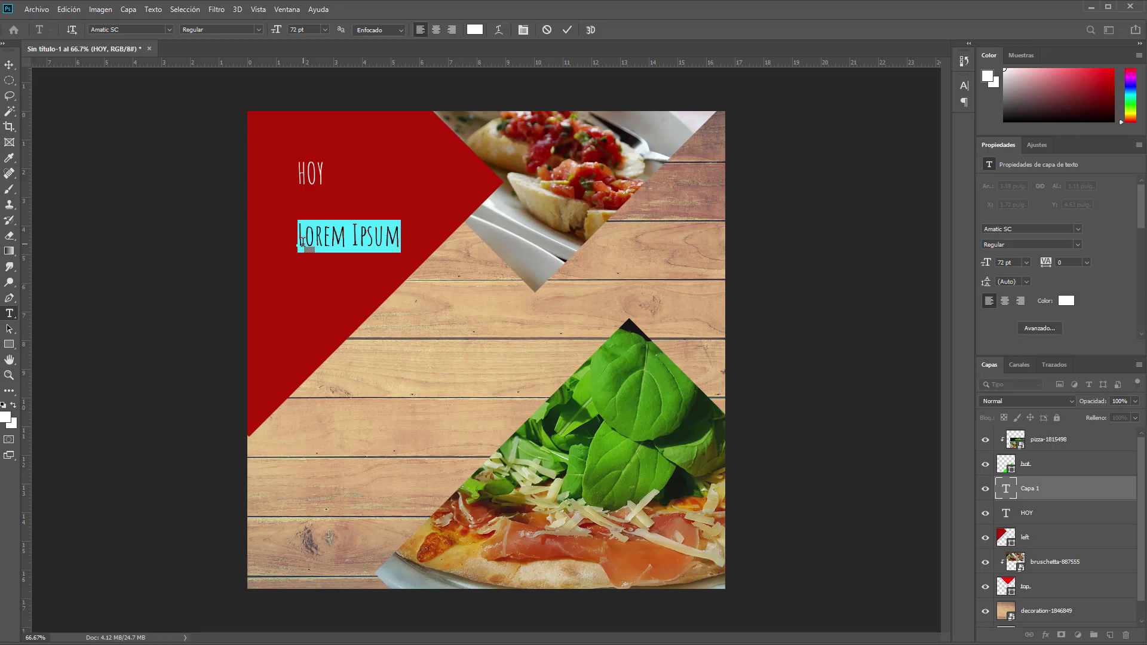
pyautogui.write('0%')
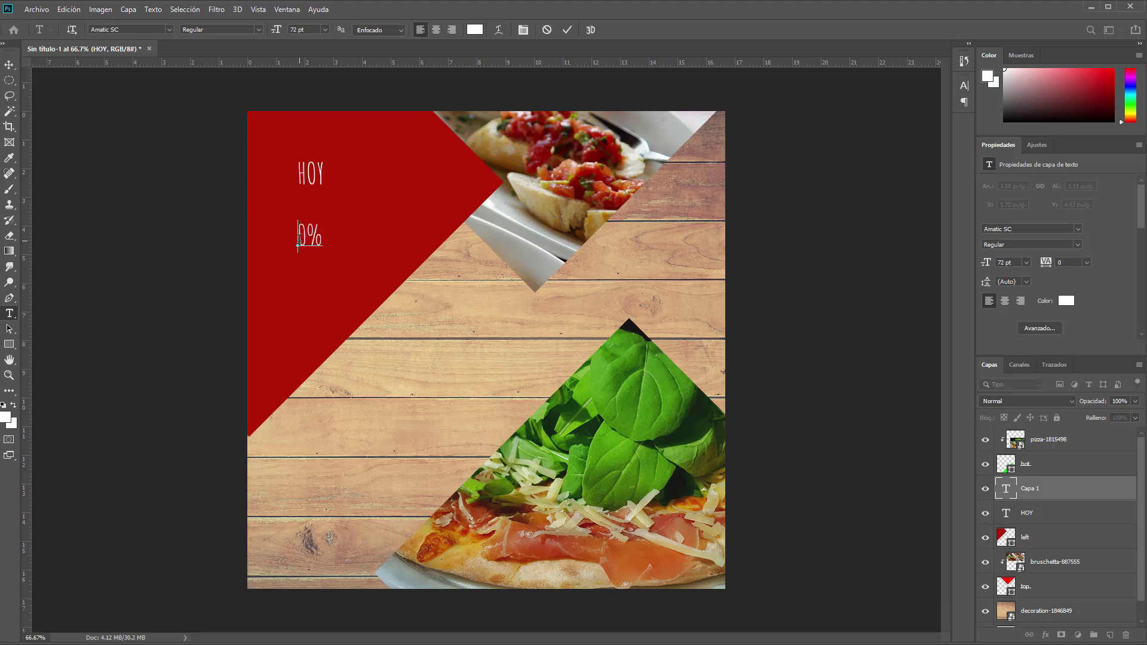
pyautogui.write('5')
pyautogui.hotkey('ctrl', 'Return')
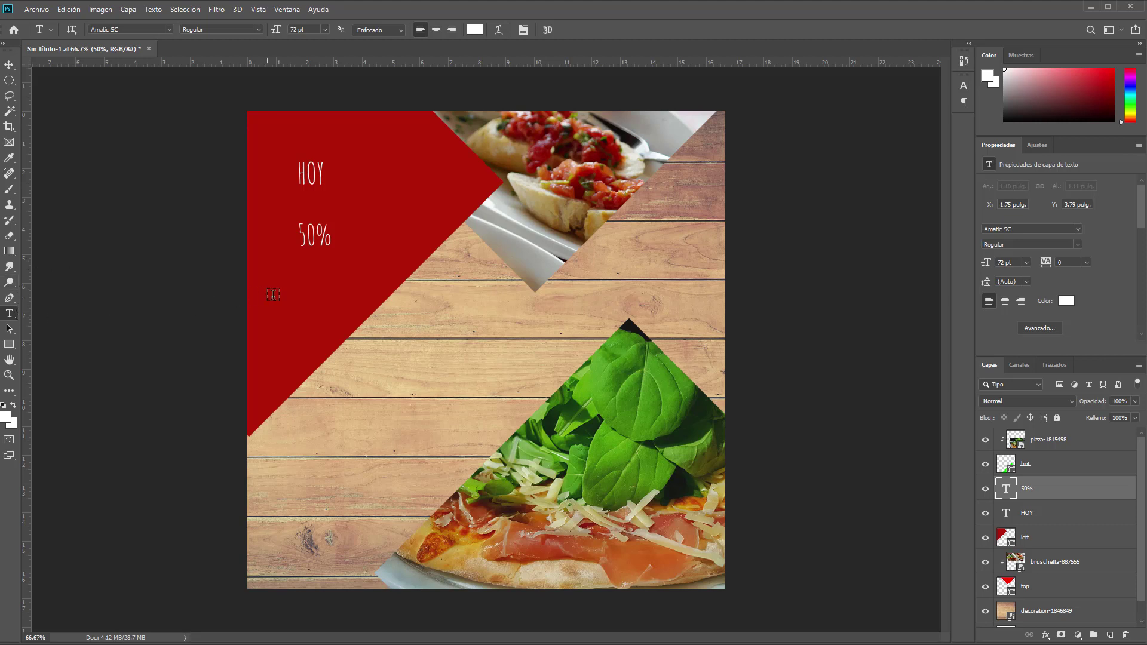
pyautogui.click(293, 294)
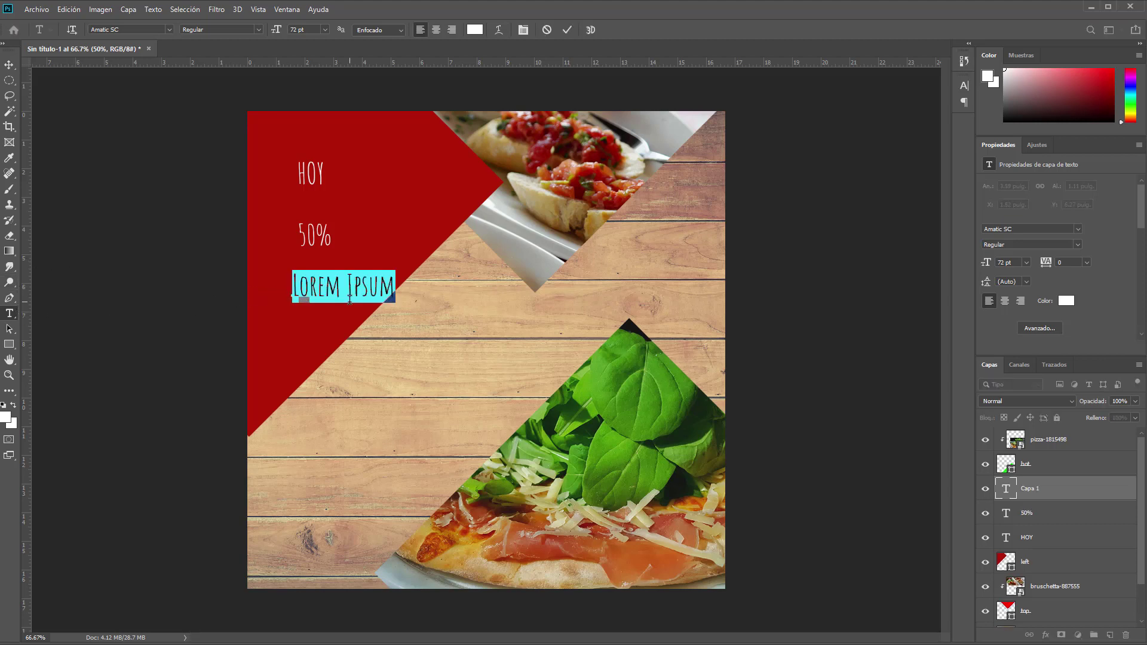
pyautogui.write('de')
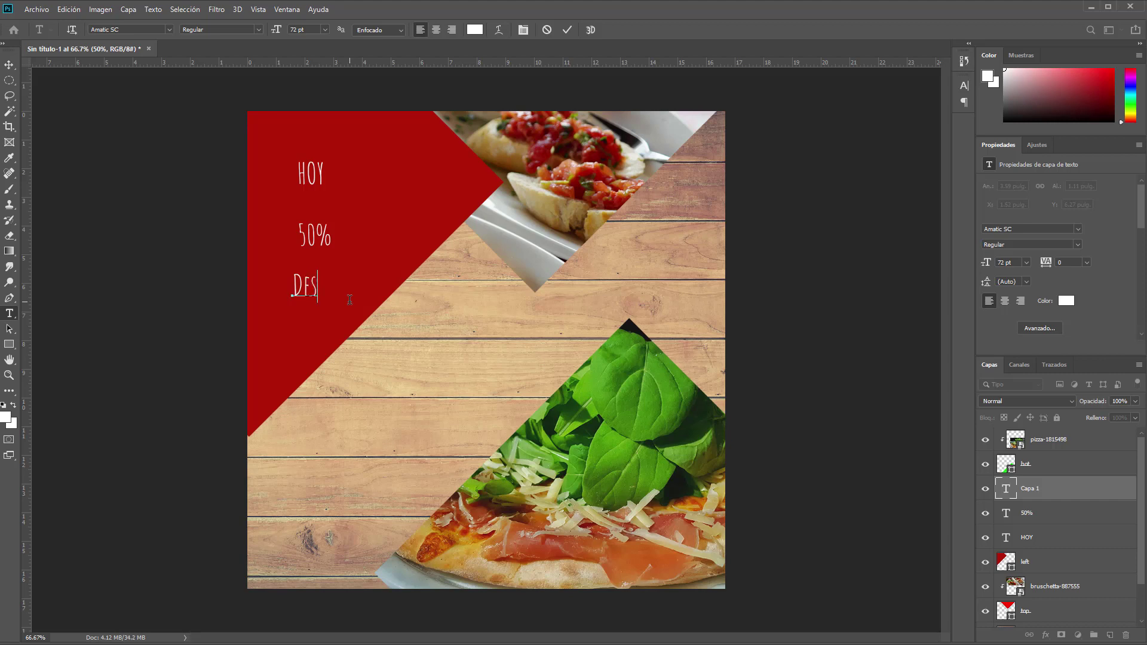
pyautogui.write('c')
pyautogui.write('.')
pyautogui.click(10, 66)
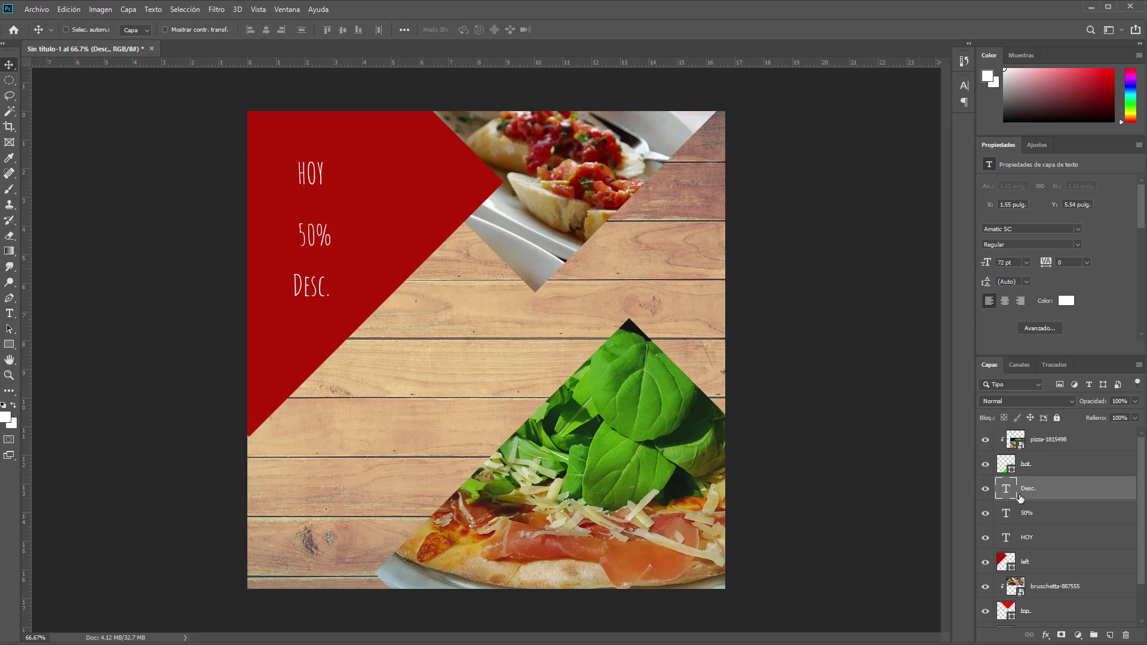
# - Scale the 50% text up to about 335% and place it between HOY and Desc
pyautogui.click(1041, 513)
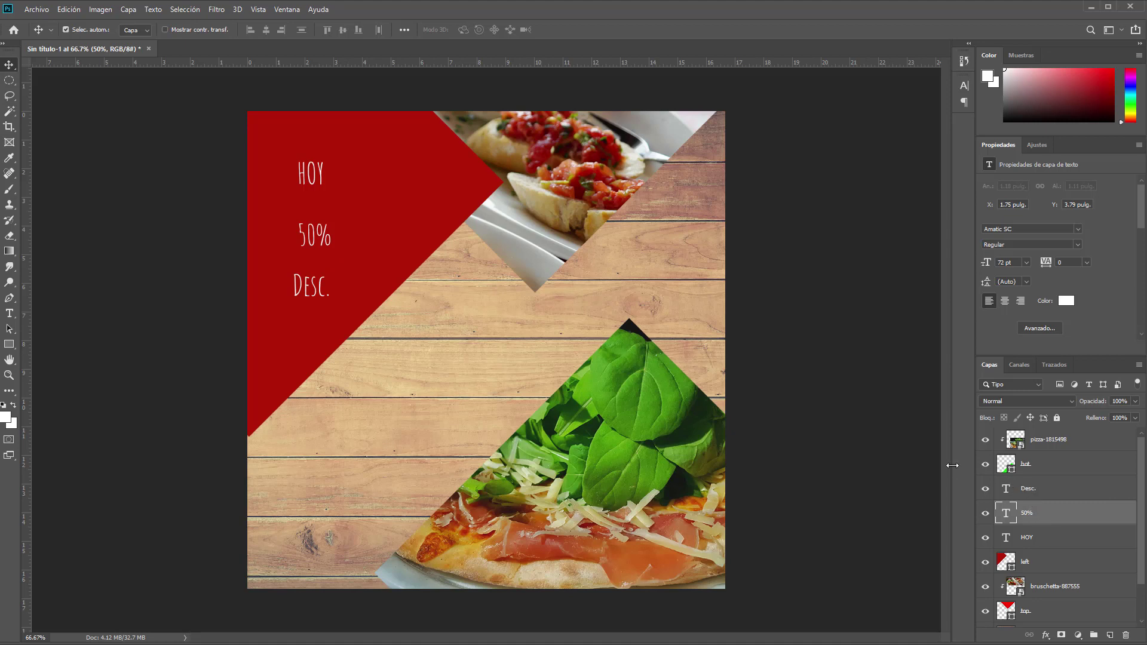
pyautogui.hotkey('ctrl', 't')
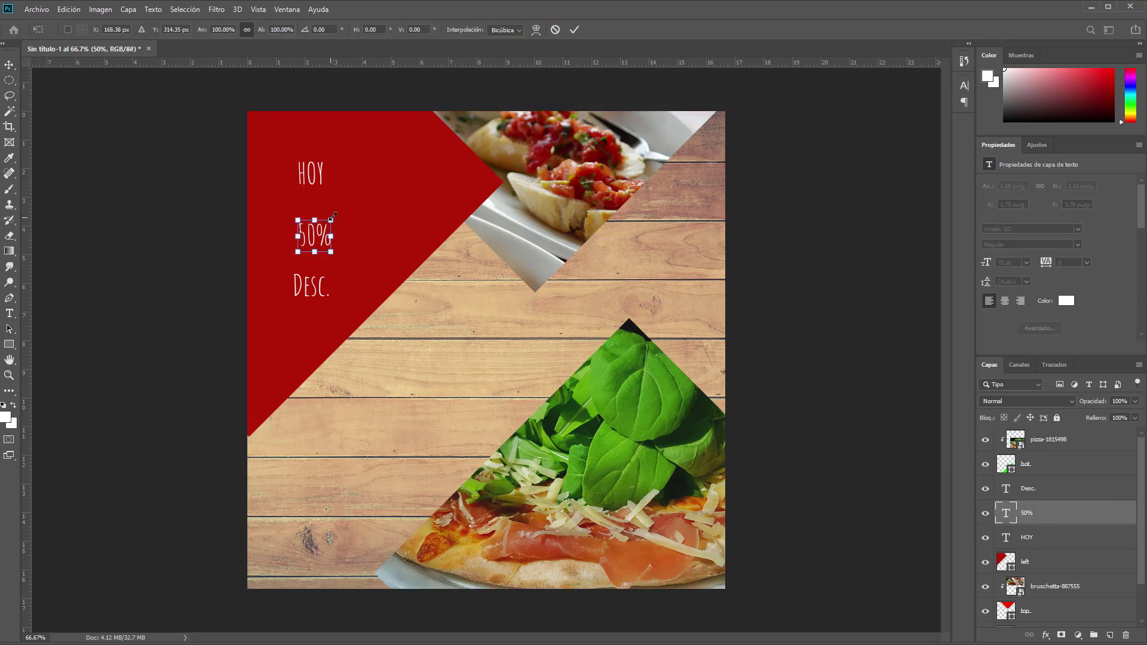
pyautogui.moveTo(333, 217); pyautogui.dragTo(411, 143)
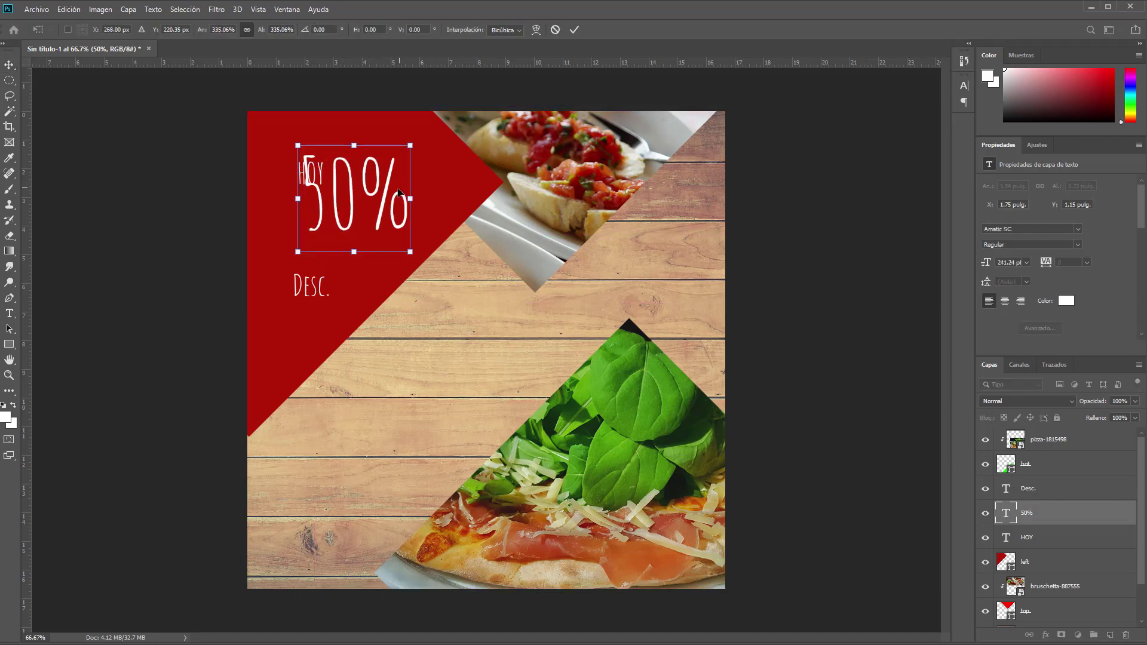
pyautogui.moveTo(398, 191); pyautogui.dragTo(367, 234)
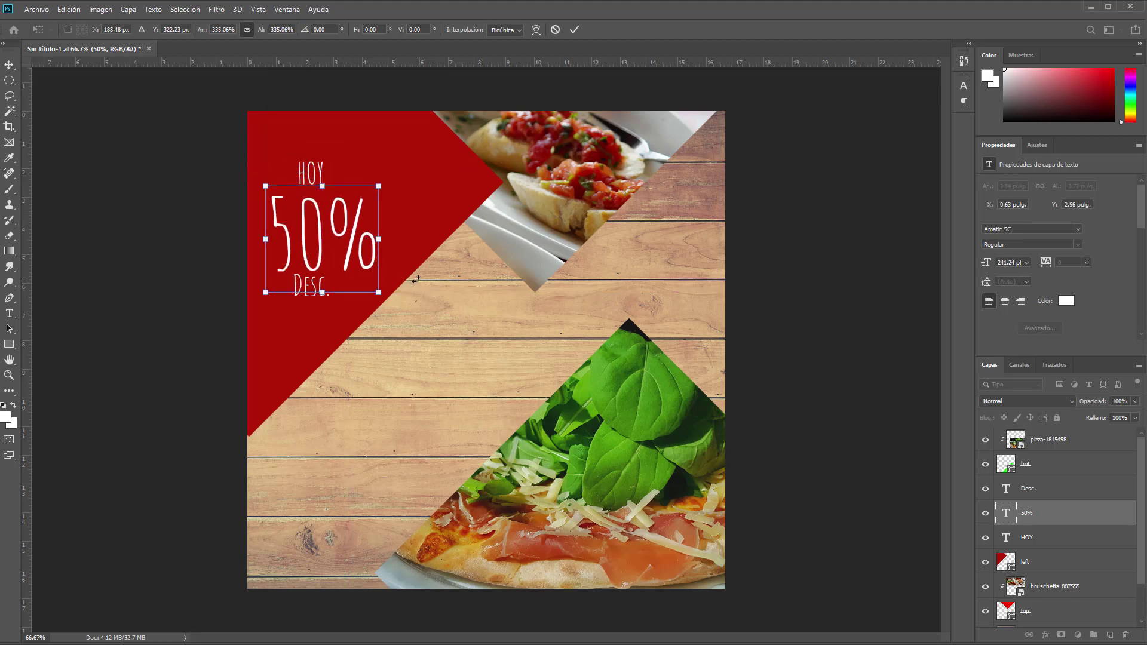
pyautogui.press('Return')
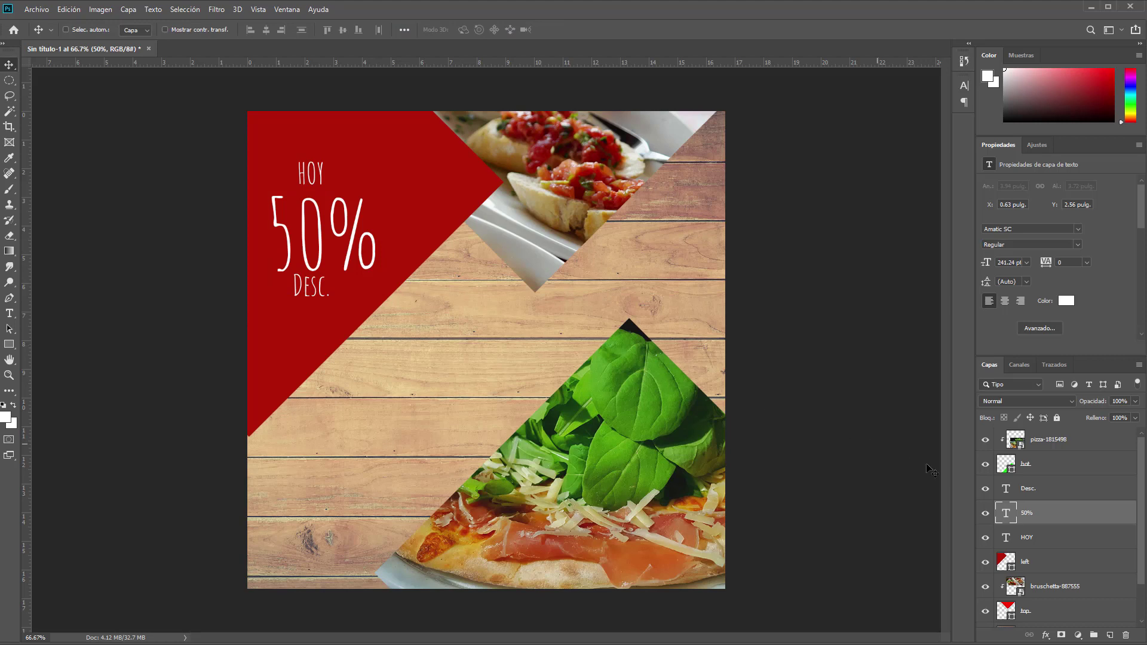
pyautogui.keyDown('ctrl'); pyautogui.click(1049, 494); pyautogui.keyUp('ctrl')
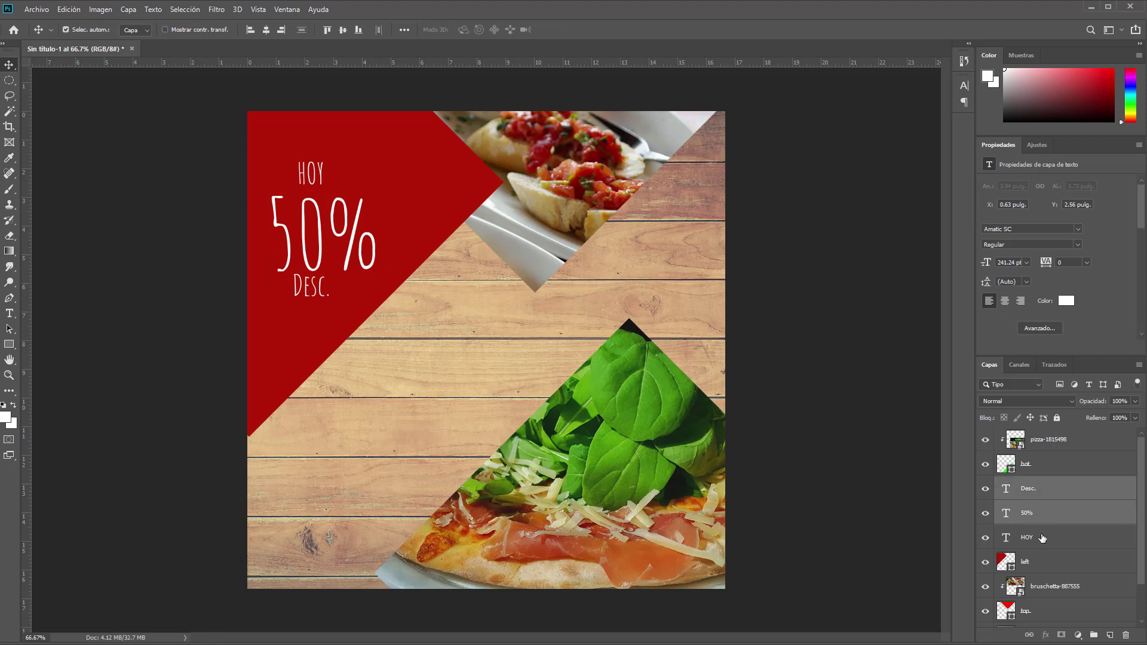
# - Centre HOY and Desc. on 50%, scale the three-line block to about 121%, nudge Desc
pyautogui.keyDown('ctrl'); pyautogui.click(1042, 537); pyautogui.keyUp('ctrl')
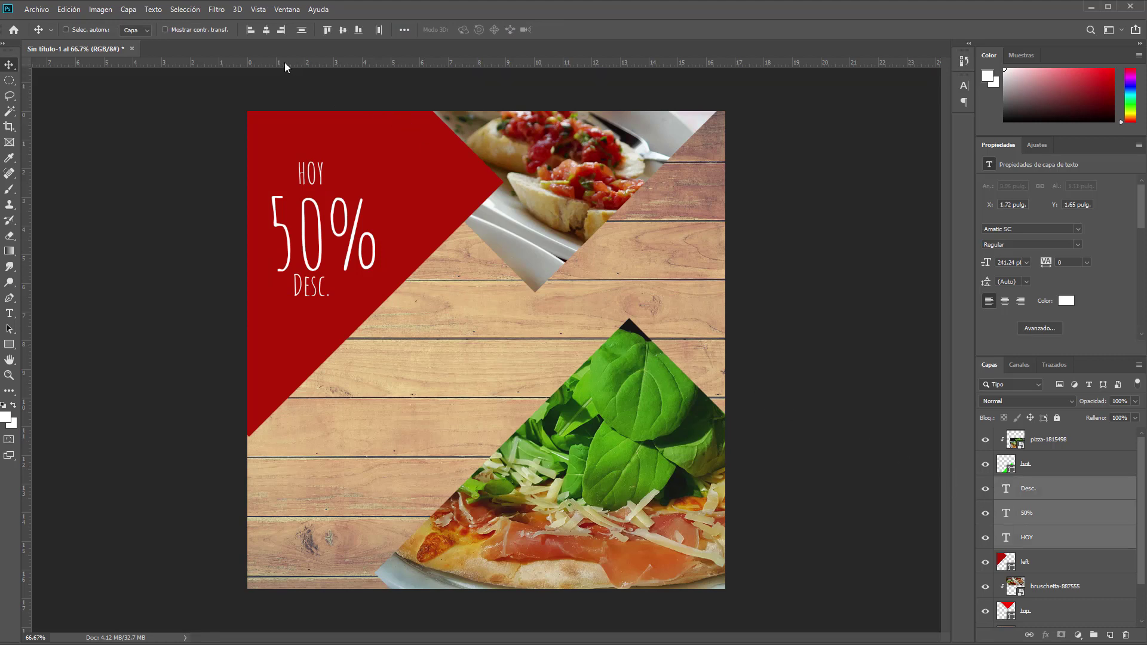
pyautogui.click(266, 31)
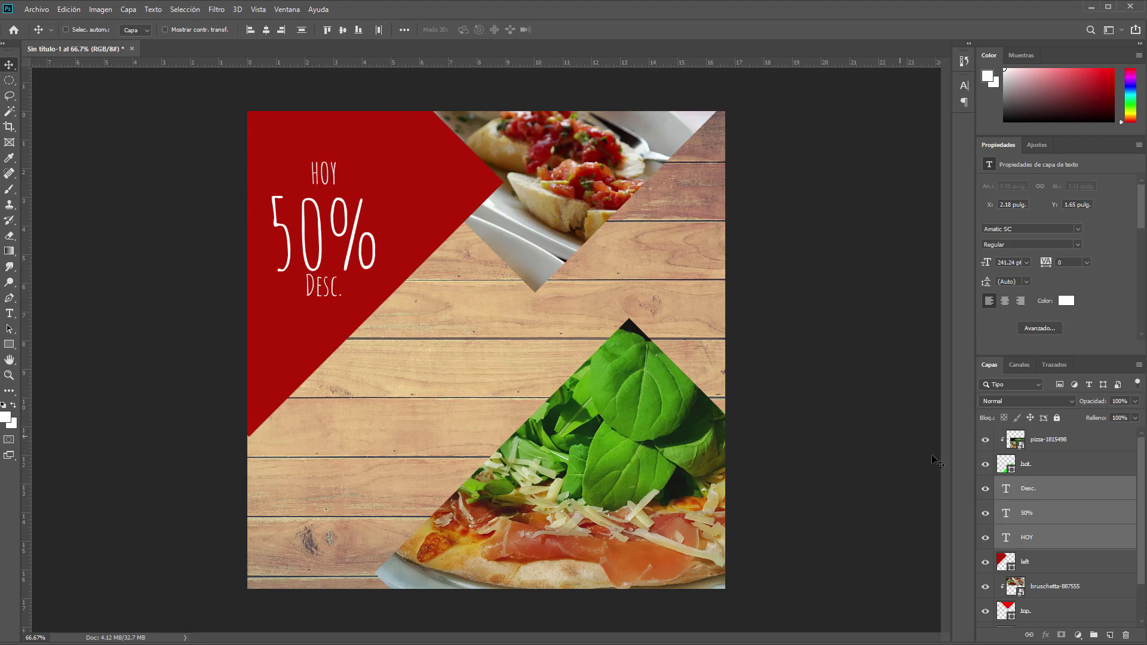
pyautogui.hotkey('ctrl', 't')
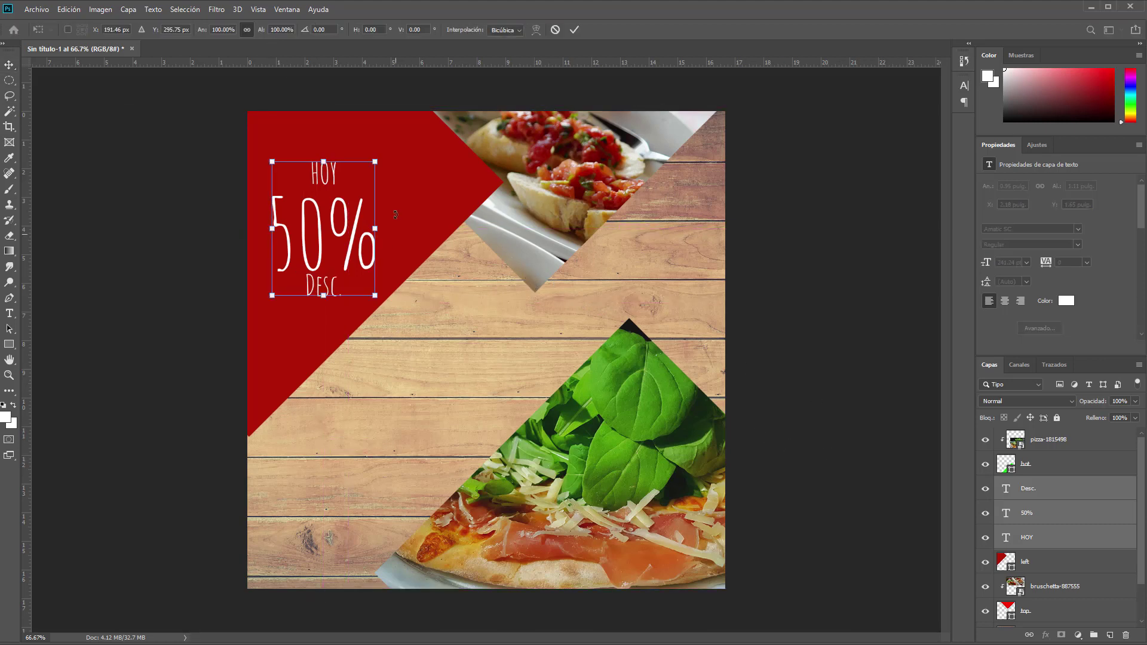
pyautogui.moveTo(374, 166); pyautogui.dragTo(405, 143)
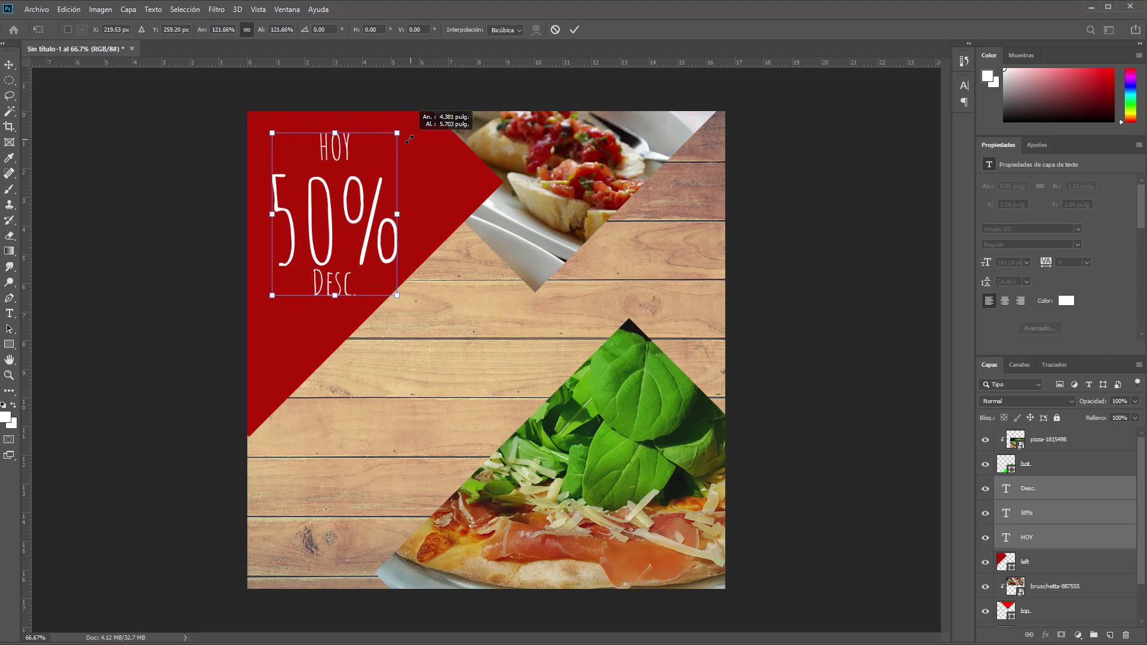
pyautogui.moveTo(405, 142); pyautogui.dragTo(401, 135)
pyautogui.press('Return')
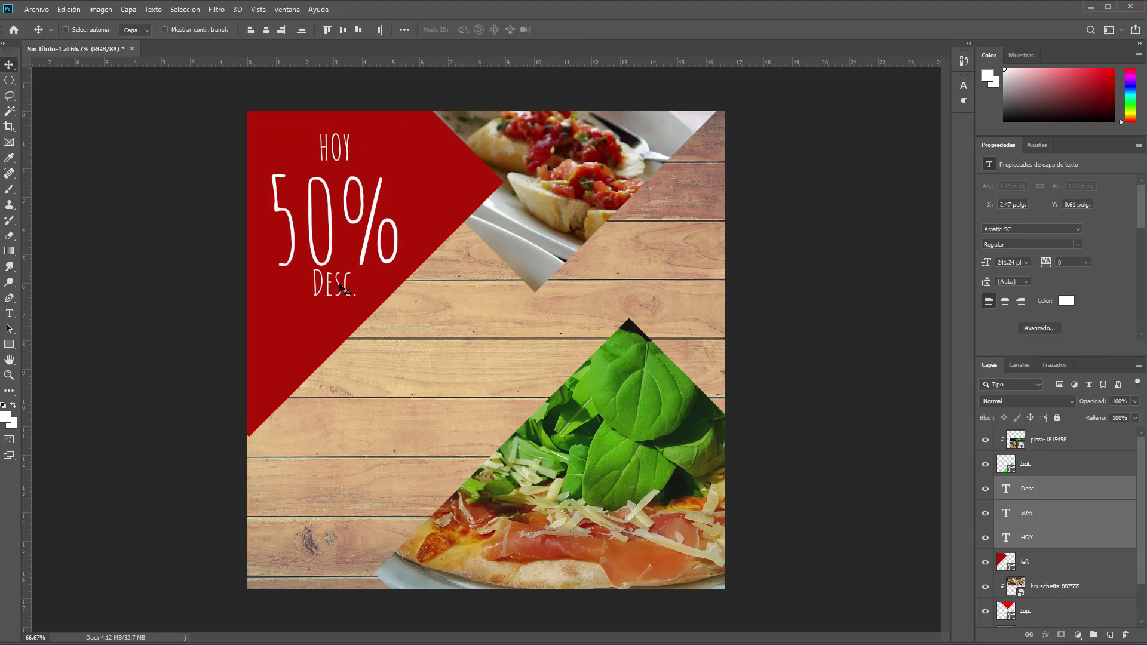
pyautogui.click(1041, 490)
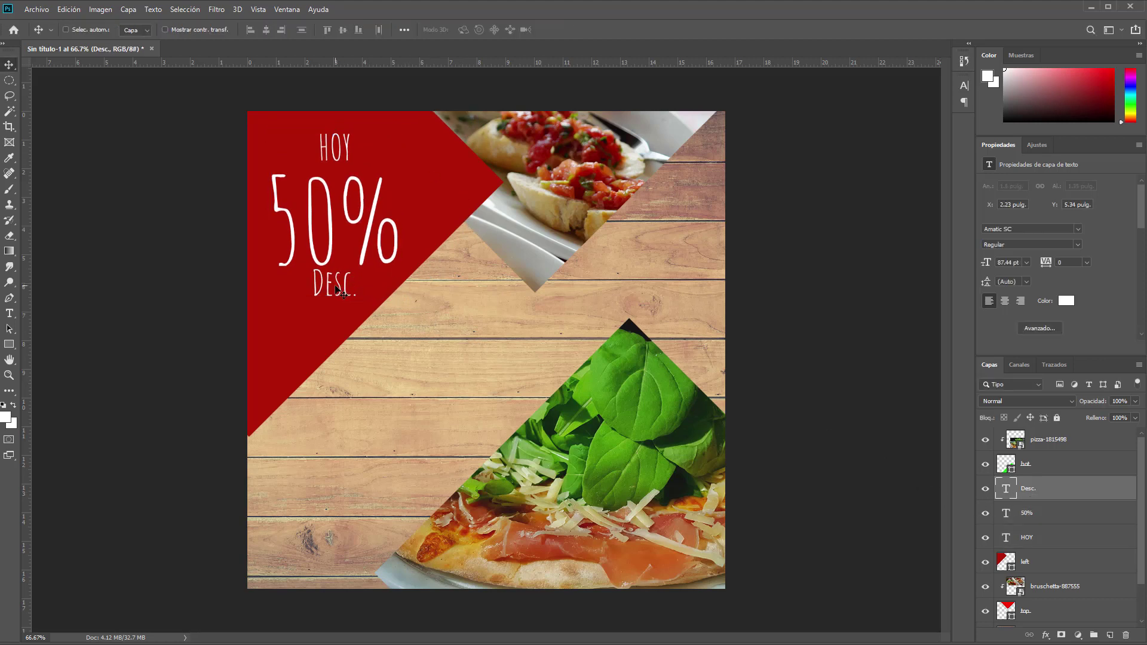
pyautogui.moveTo(337, 293); pyautogui.dragTo(339, 297)
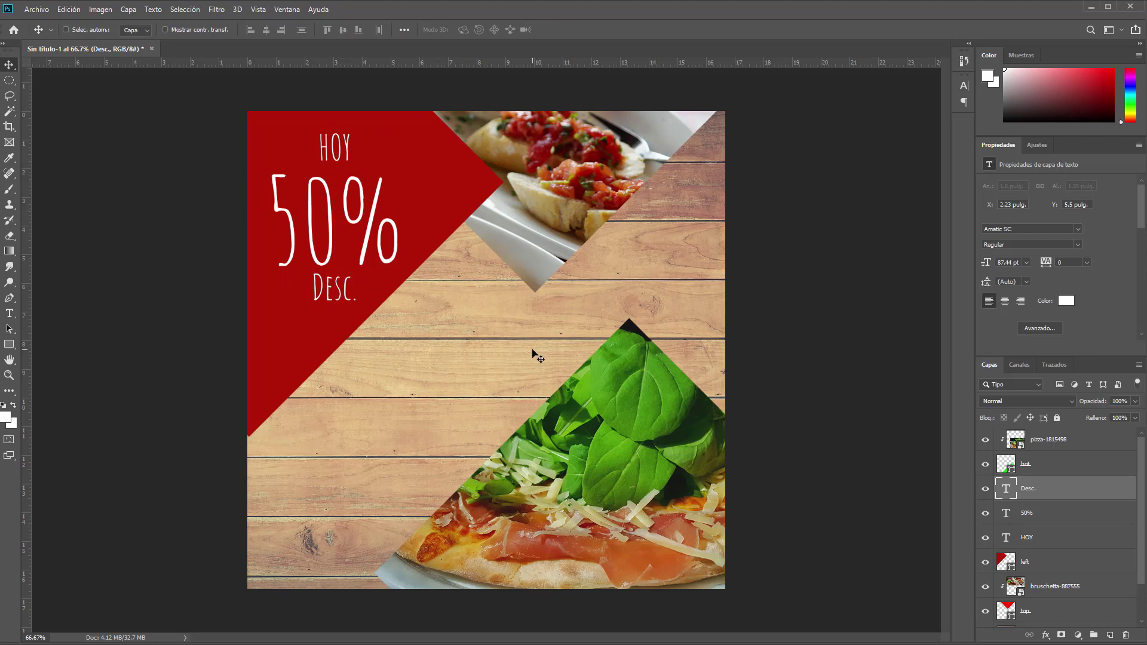
# - Set the 50% text's font style to Bold
pyautogui.doubleClick(1006, 515)
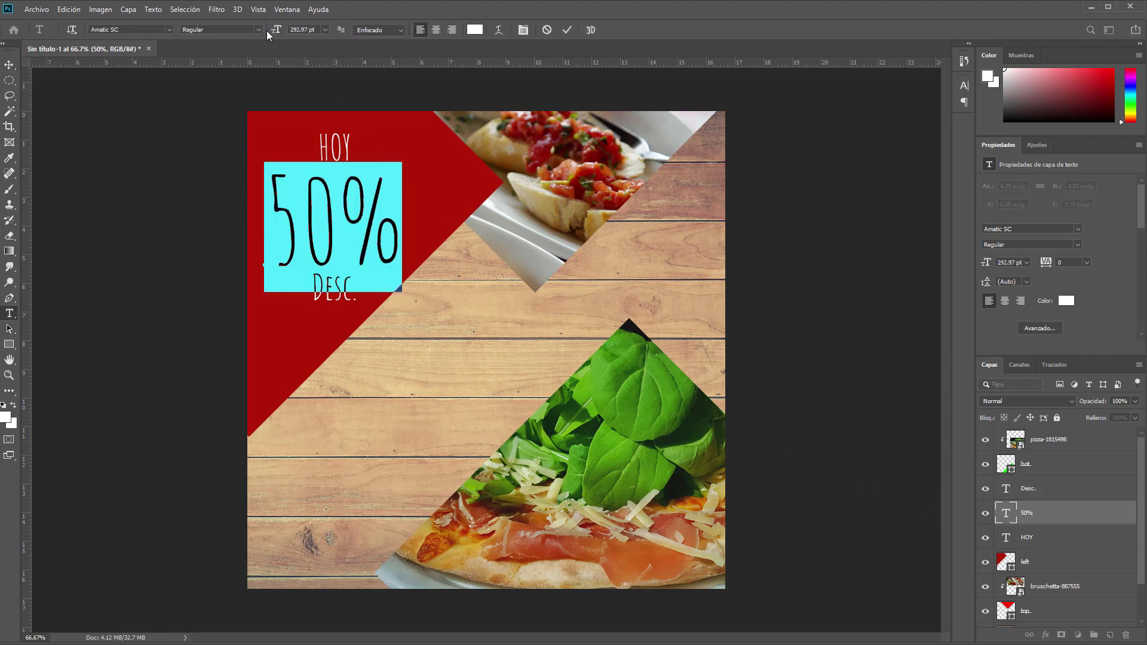
pyautogui.click(259, 30)
pyautogui.click(206, 51)
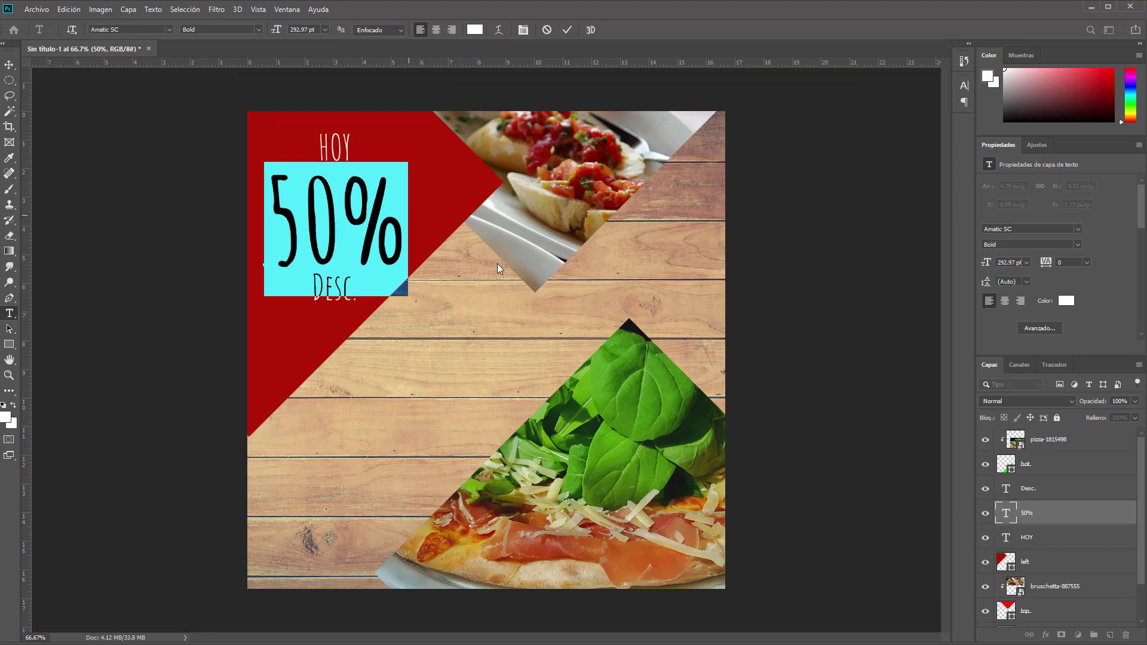
pyautogui.click(1062, 498)
pyautogui.press('v')
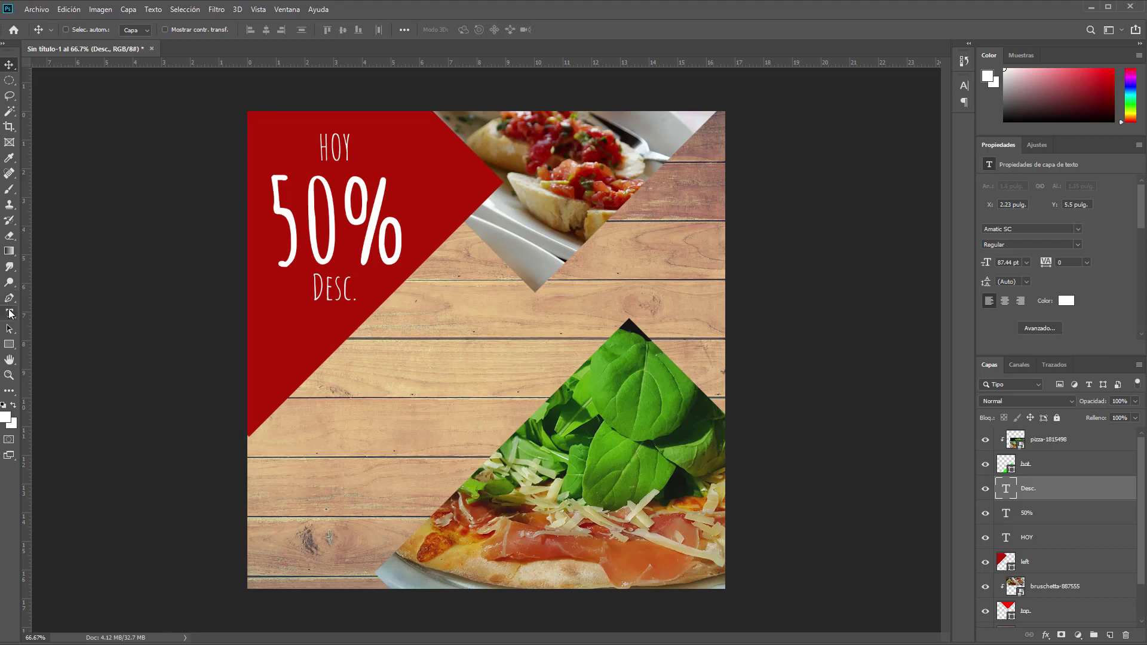
pyautogui.click(9, 313)
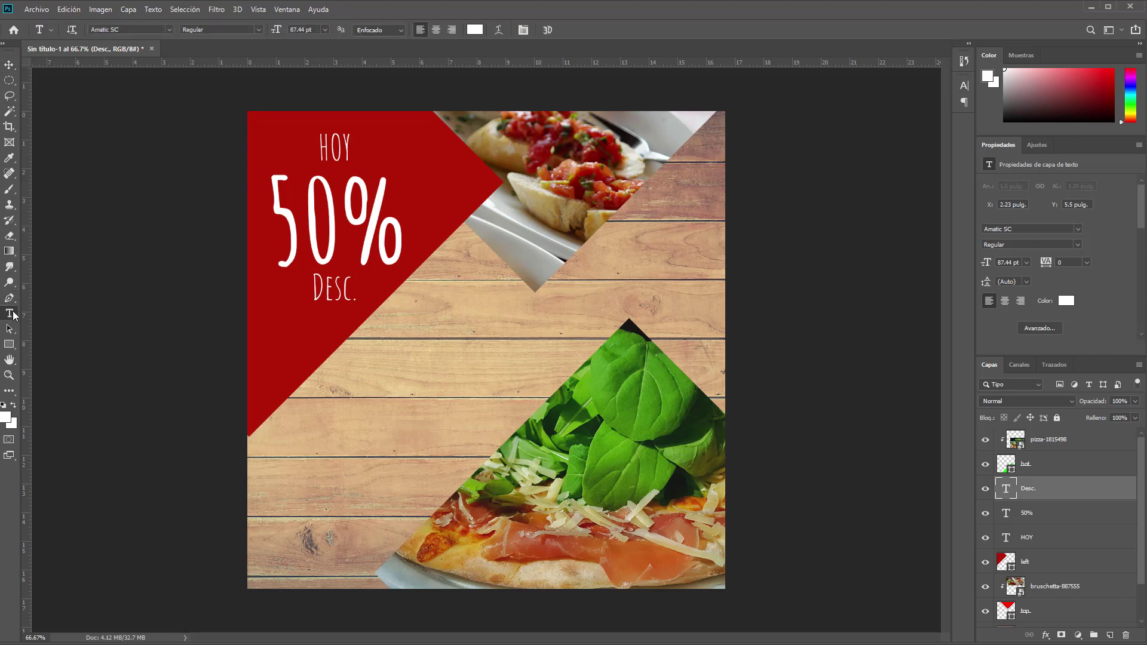
# - Add a 'PizzaHouse.com' text line on the wood in the Pacifico font
pyautogui.click(386, 441)
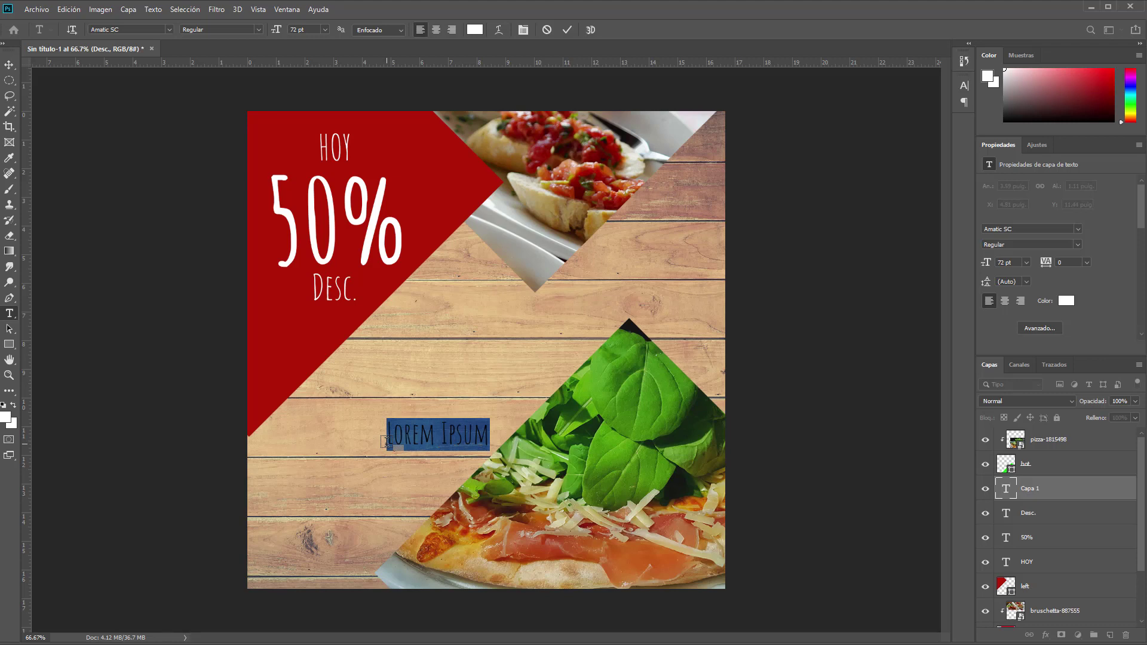
pyautogui.write('Pizz')
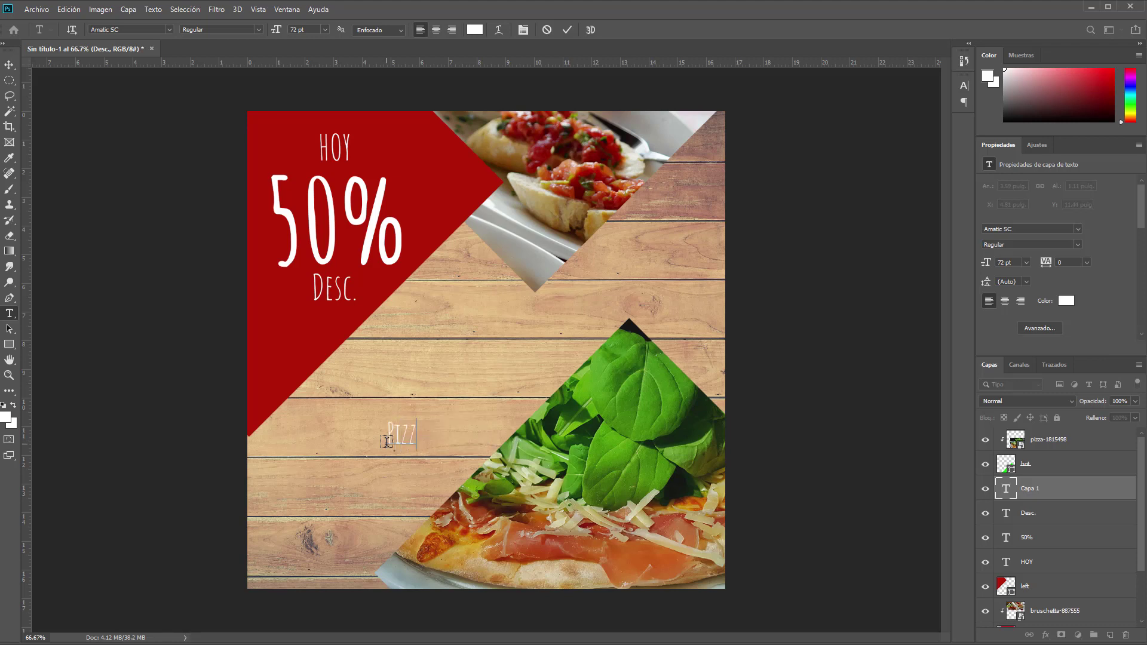
pyautogui.write('aHouse.')
pyautogui.write('com')
pyautogui.hotkey('ctrl', 'a')
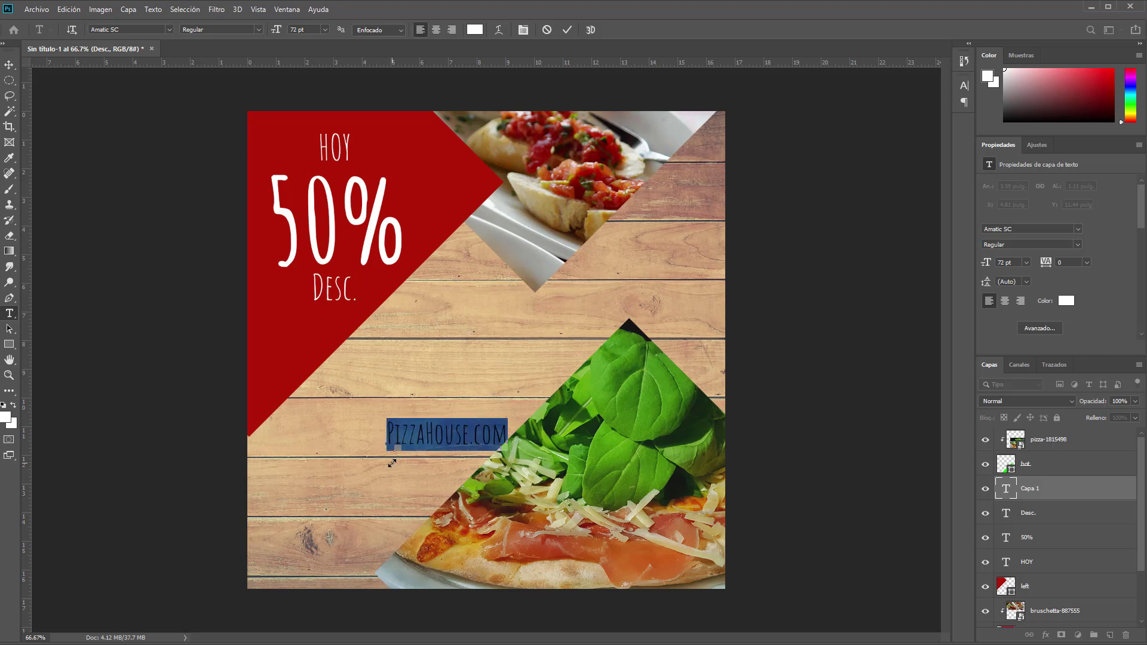
pyautogui.click(138, 28)
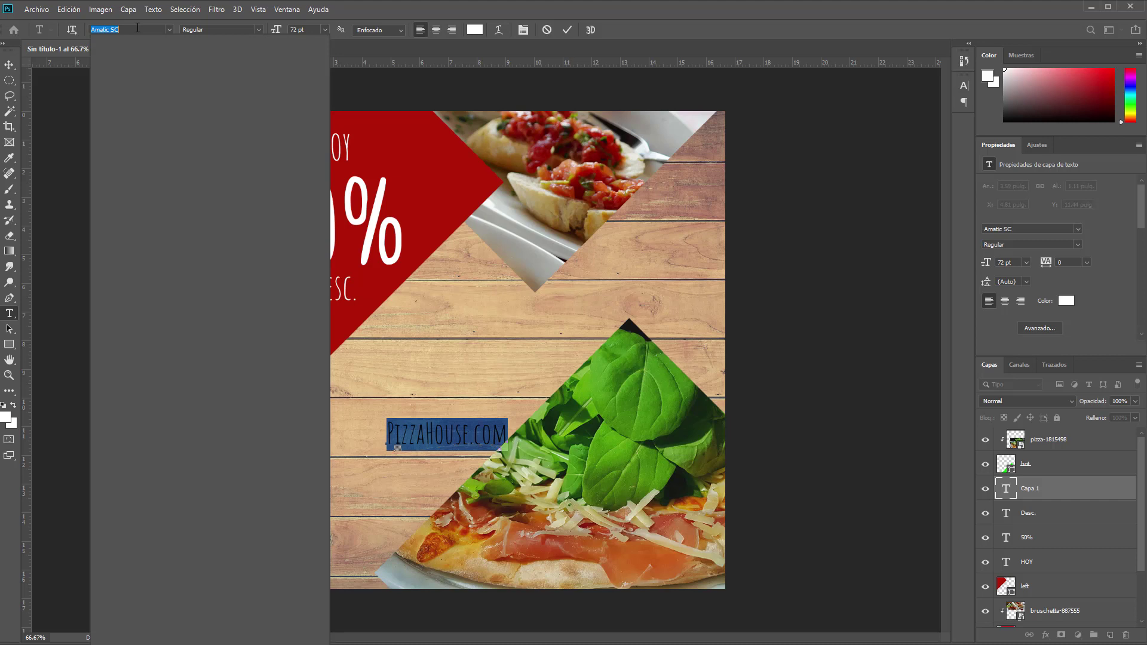
pyautogui.write('Pacifico')
pyautogui.press('Return')
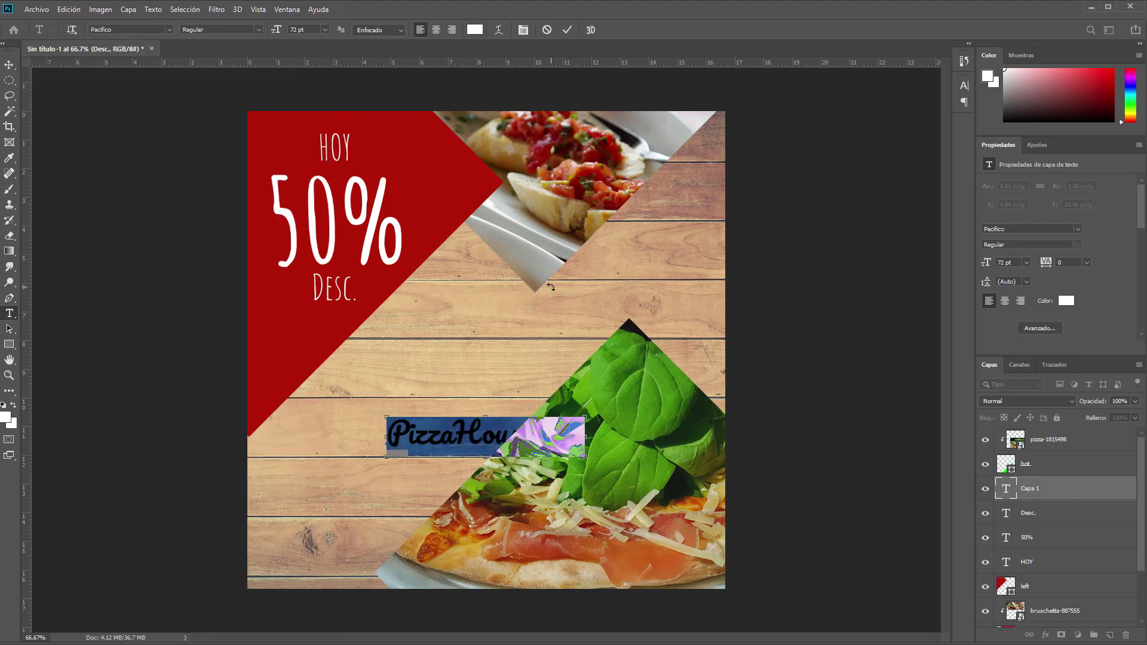
# - Rotate the PizzaHouse.com text to a -45° diagonal and enlarge it to about 152 pt
pyautogui.moveTo(613, 408); pyautogui.dragTo(588, 348)
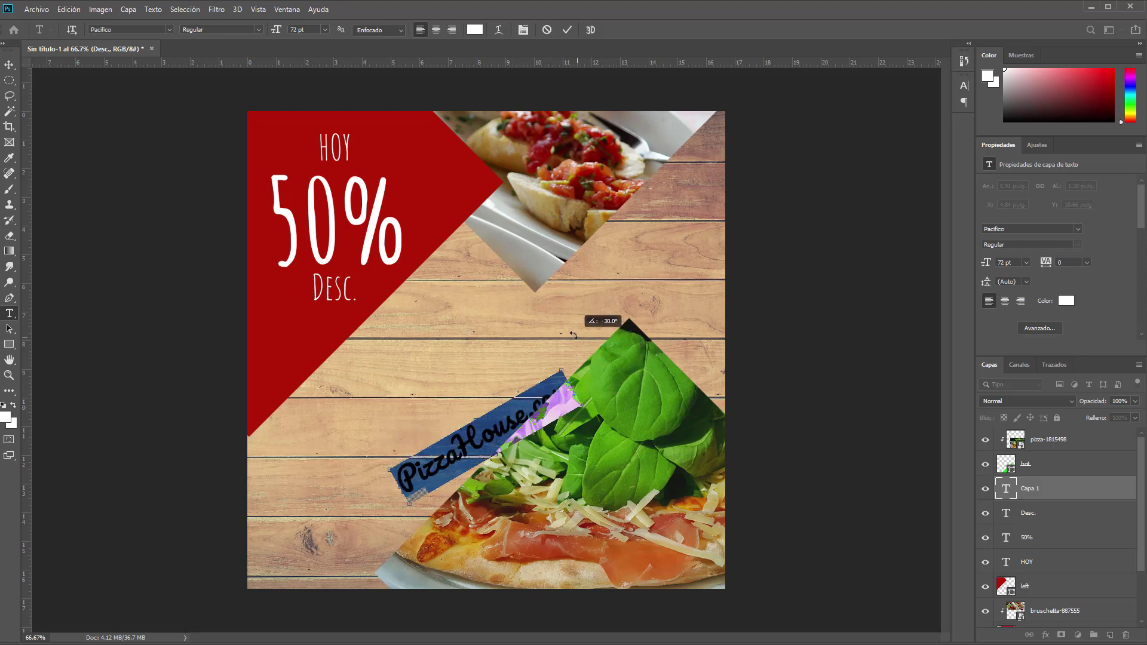
pyautogui.moveTo(588, 348); pyautogui.dragTo(548, 323)
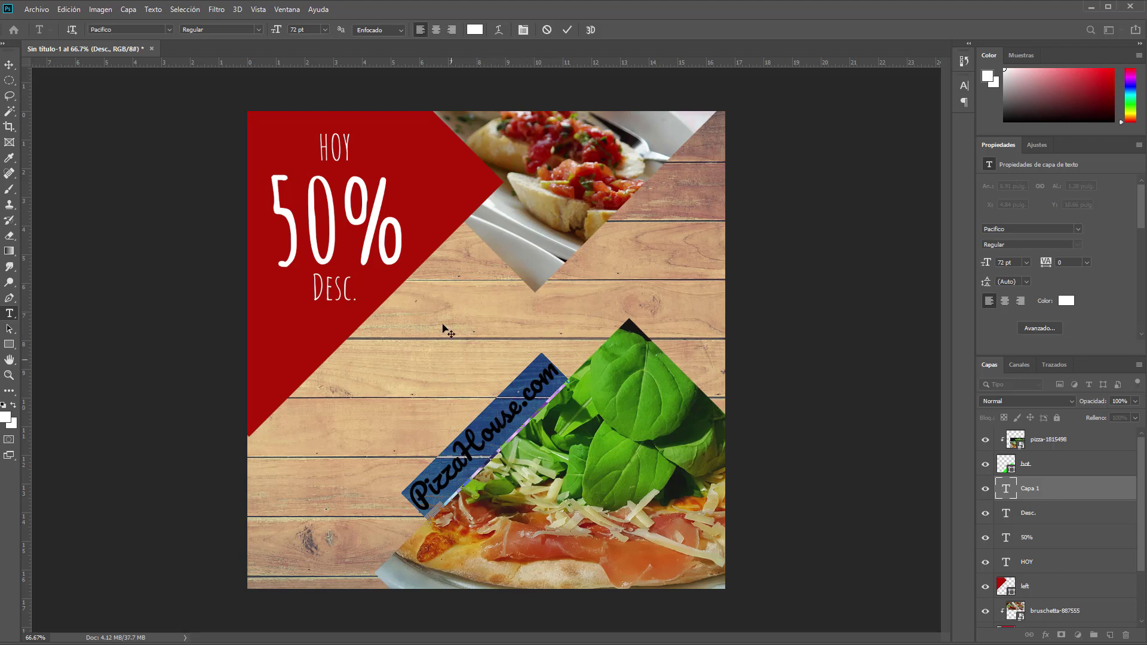
pyautogui.moveTo(276, 36); pyautogui.dragTo(329, 26)
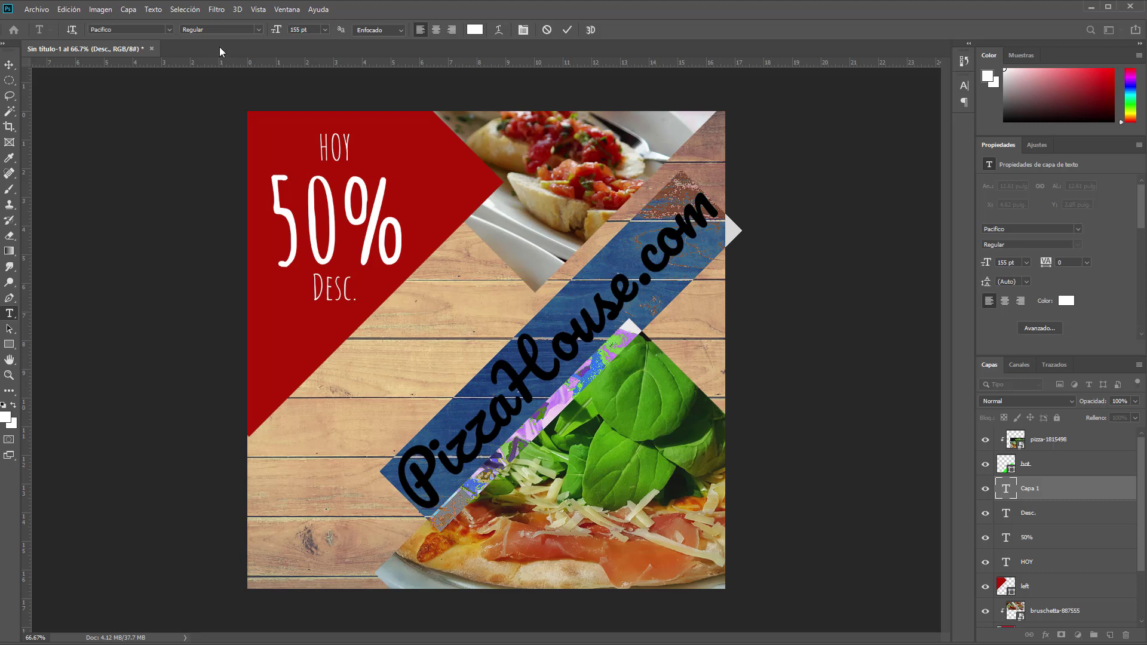
# - Move PizzaHouse.com down-left and enlarge it to about 179 pt so it spans corner to corner
pyautogui.click(9, 64)
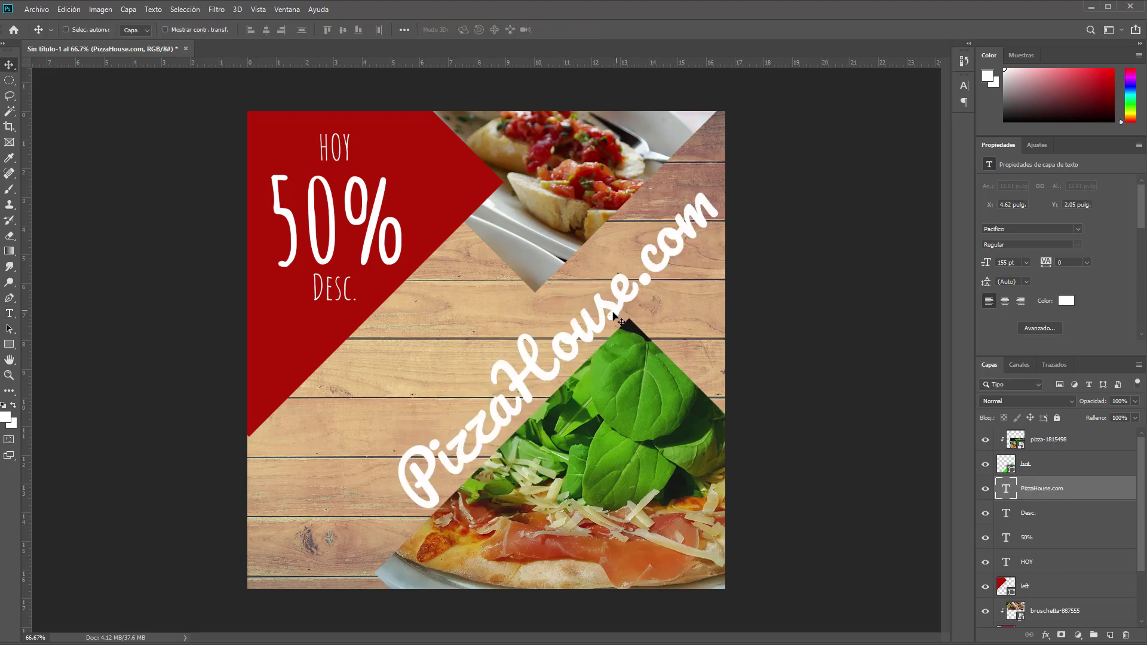
pyautogui.moveTo(609, 331)
pyautogui.mouseDown()
pyautogui.moveTo(516, 375)
pyautogui.moveTo(532, 379)
pyautogui.mouseUp()
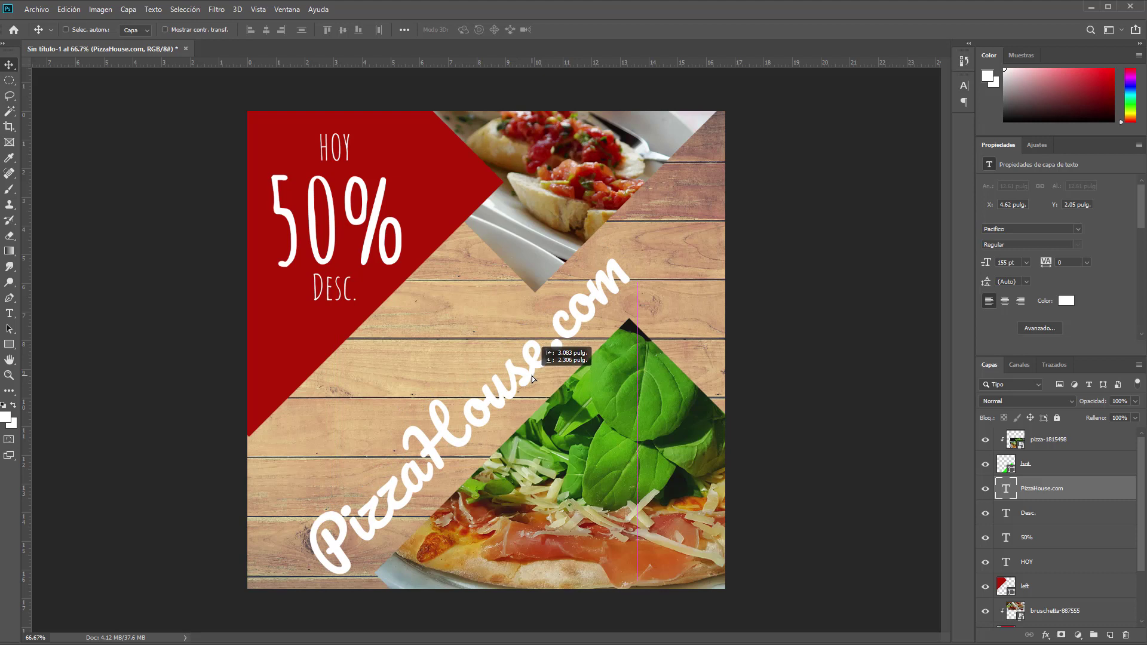
pyautogui.moveTo(532, 376); pyautogui.dragTo(532, 375)
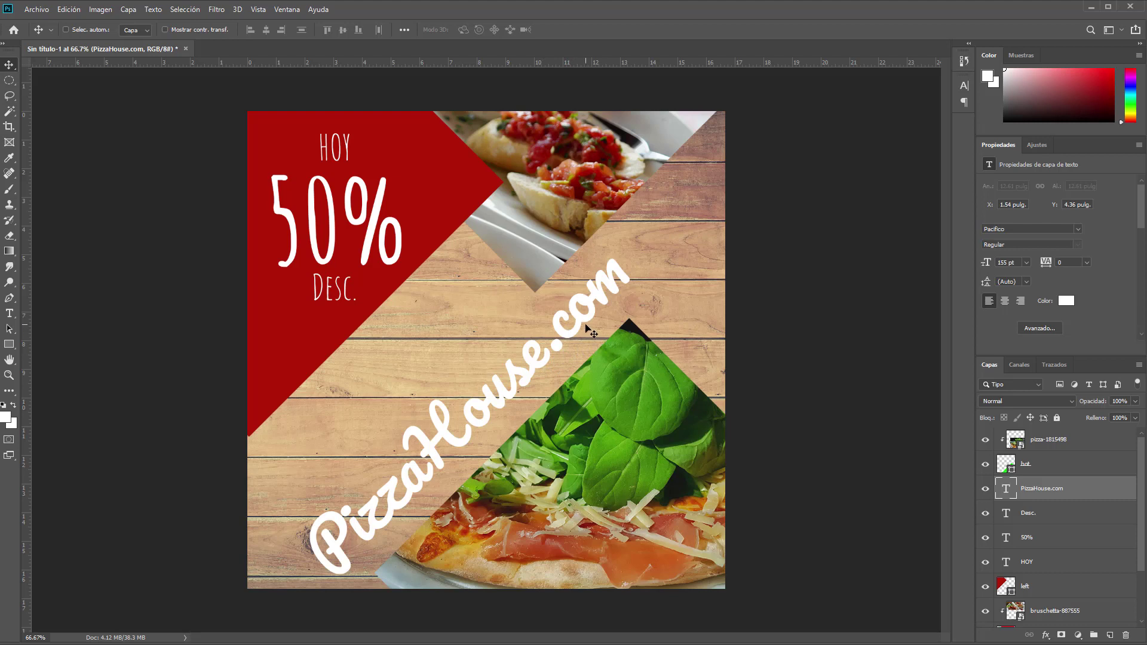
pyautogui.hotkey('ctrl', 't')
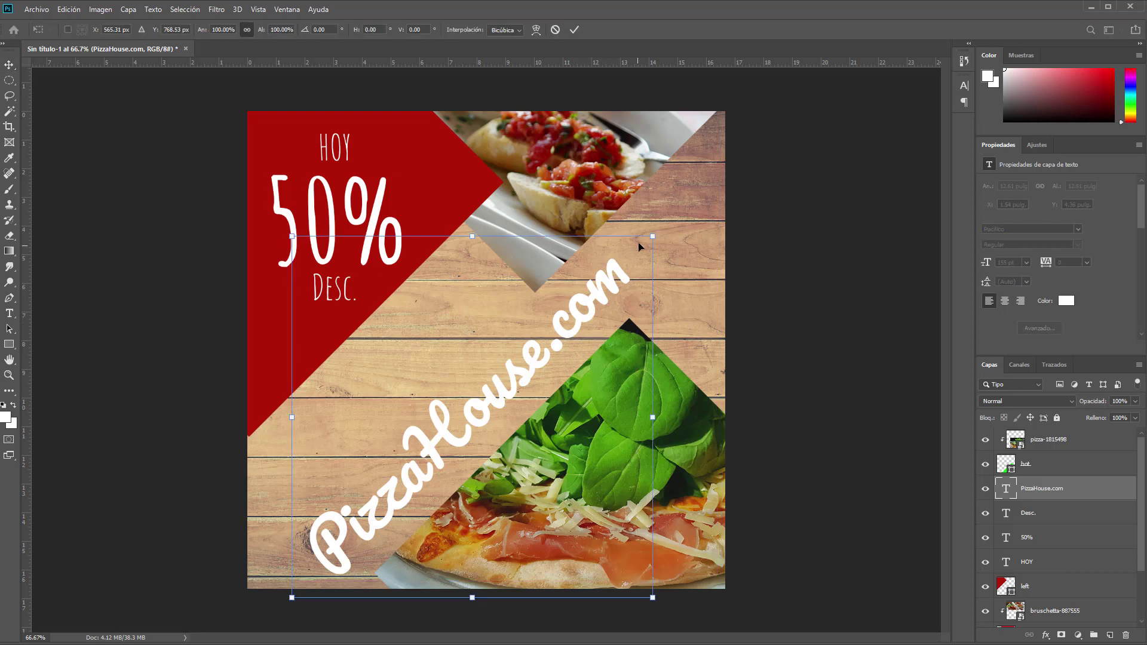
pyautogui.moveTo(653, 237)
pyautogui.mouseDown()
pyautogui.moveTo(715, 189)
pyautogui.moveTo(709, 179)
pyautogui.mouseUp()
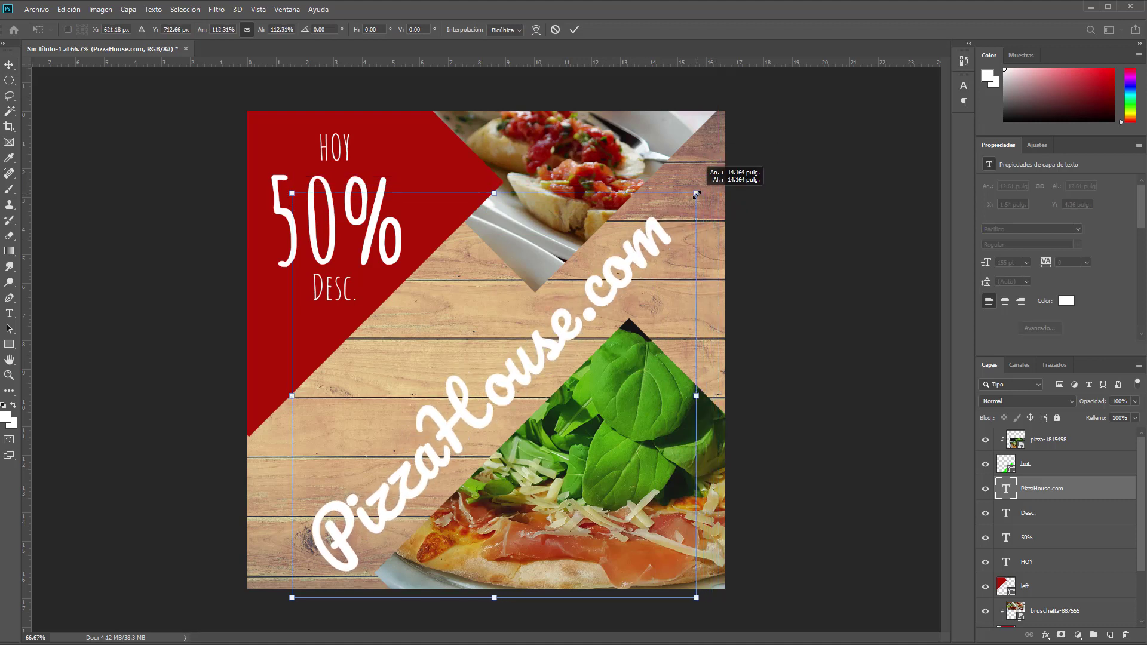
pyautogui.press('Return')
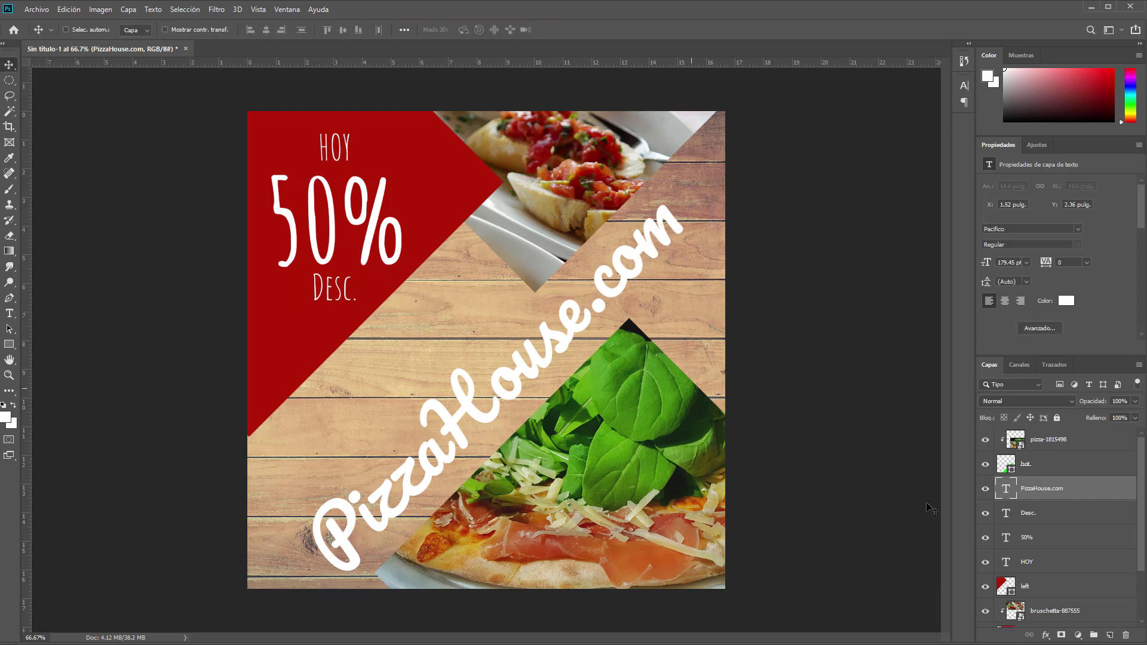
pyautogui.click(1033, 518)
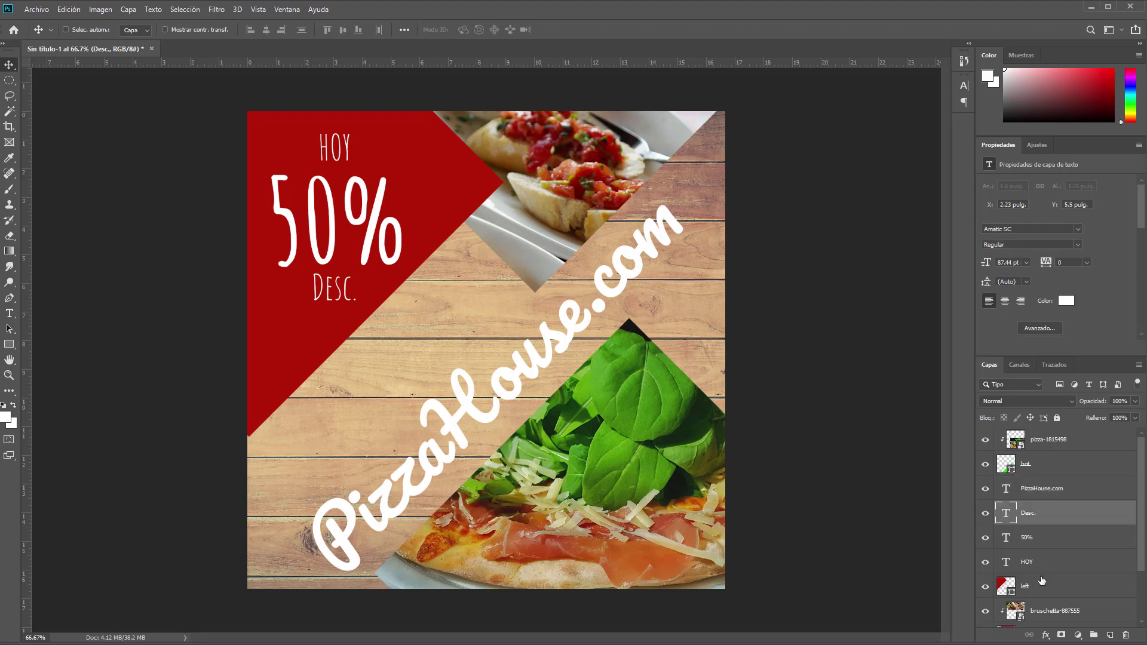
# - Move the red panel with HOY, 50% and Desc. slightly down
pyautogui.keyDown('shift'); pyautogui.click(1041, 587); pyautogui.keyUp('shift')
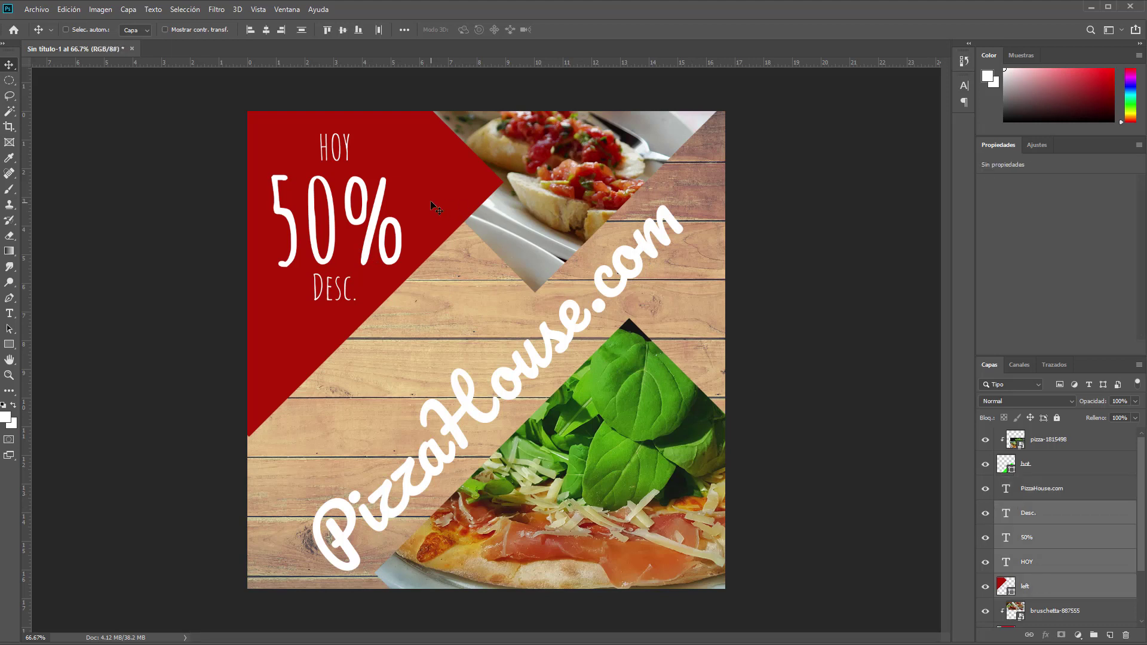
pyautogui.moveTo(431, 199); pyautogui.dragTo(424, 240)
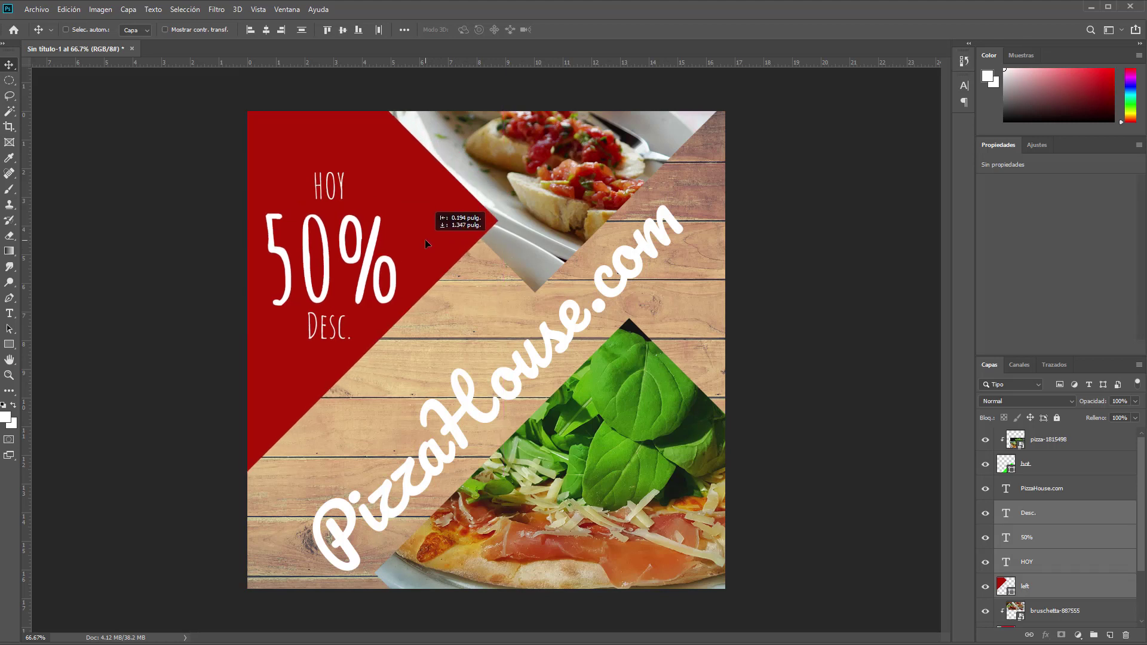
pyautogui.moveTo(425, 239); pyautogui.dragTo(424, 235)
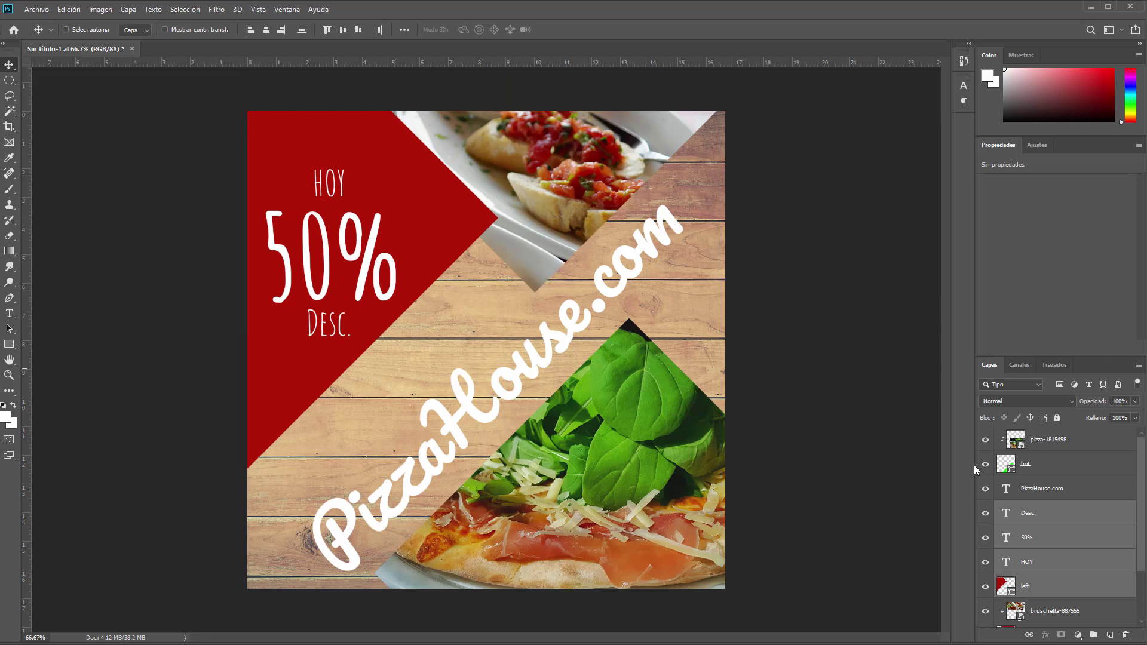
pyautogui.scroll(-3, 1072, 537)
# - Shift the bruschetta photo left and down inside the top triangle
pyautogui.click(1073, 540)
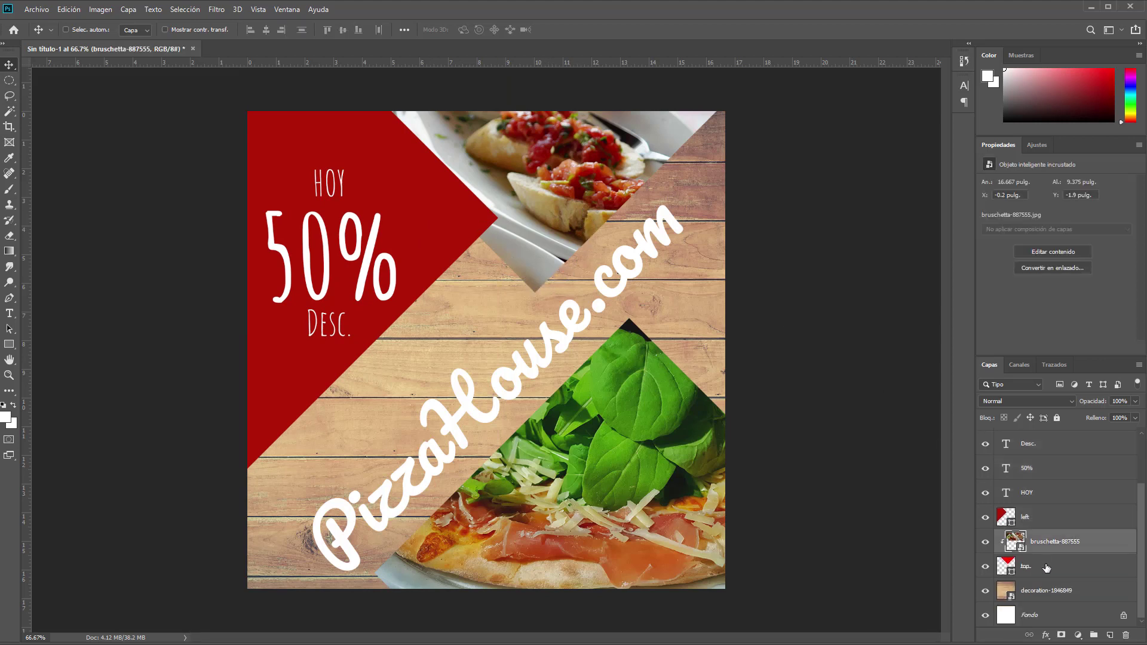
pyautogui.keyDown('shift'); pyautogui.click(1045, 568); pyautogui.keyUp('shift')
pyautogui.moveTo(654, 239)
pyautogui.mouseDown()
pyautogui.moveTo(585, 201)
pyautogui.moveTo(586, 187)
pyautogui.moveTo(597, 193)
pyautogui.mouseUp()
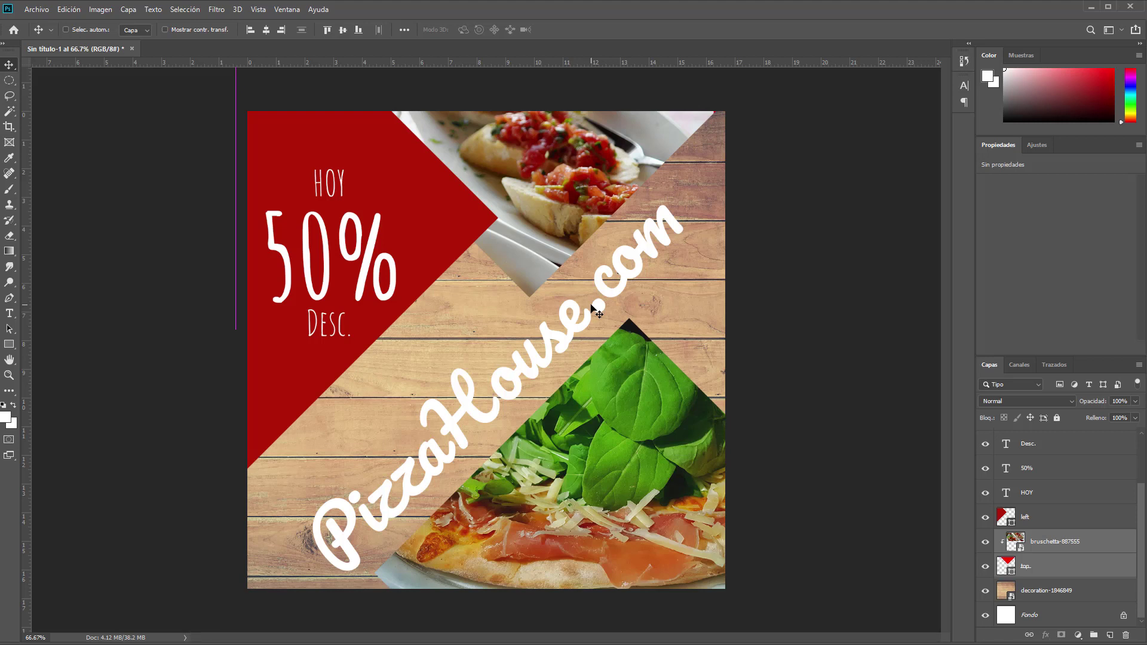
pyautogui.click(1044, 515)
pyautogui.scroll(1, 1044, 515)
# - Group the red triangle and its three text layers into a group named 50
pyautogui.keyDown('shift'); pyautogui.click(1045, 472); pyautogui.keyUp('shift')
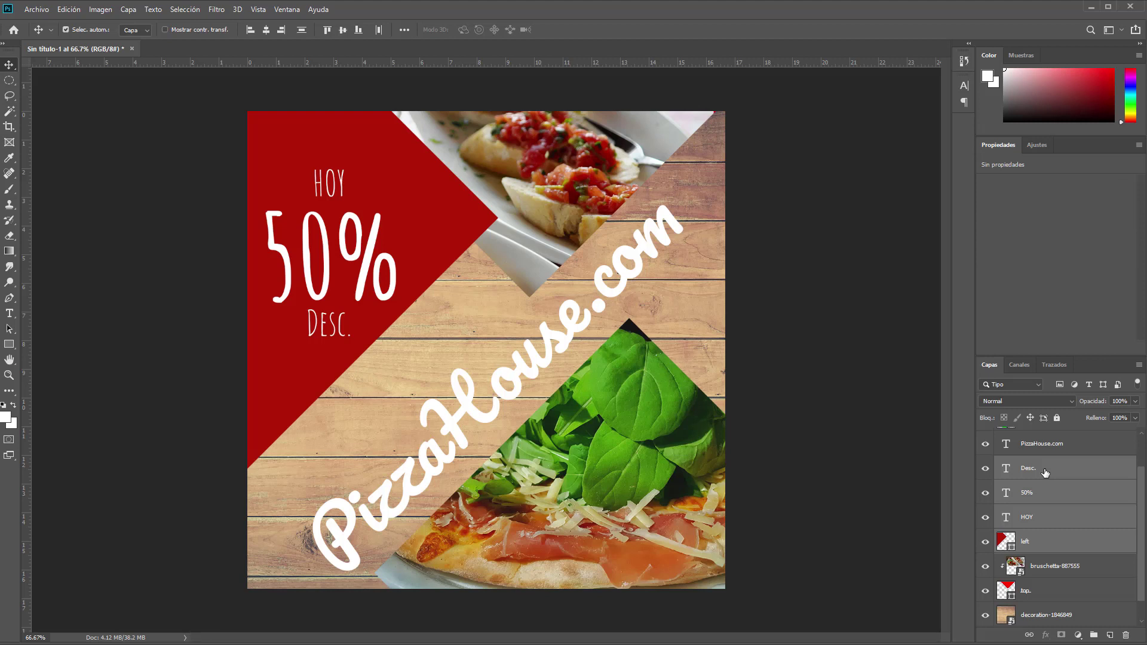
pyautogui.press('ctrl')
pyautogui.hotkey('ctrl', 'g')
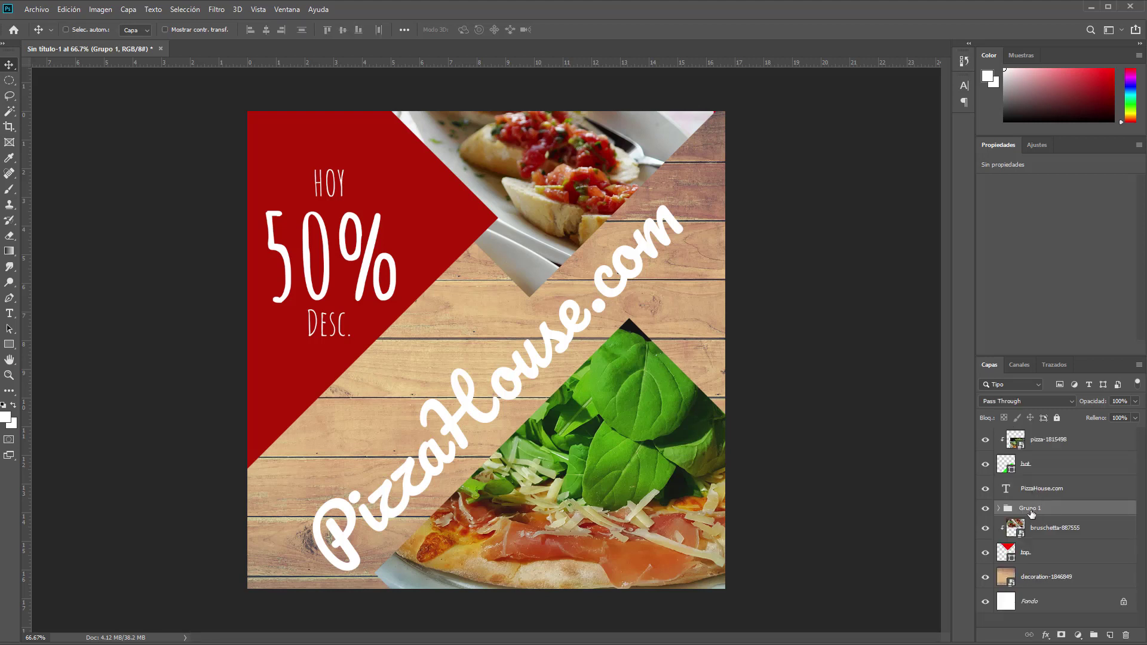
pyautogui.doubleClick(1030, 508)
pyautogui.press('Return')
# - Duplicate the 50 group as codigo, move it lower-right, and place it atop the layer stack
pyautogui.hotkey('ctrl', 'j')
pyautogui.doubleClick(1030, 508)
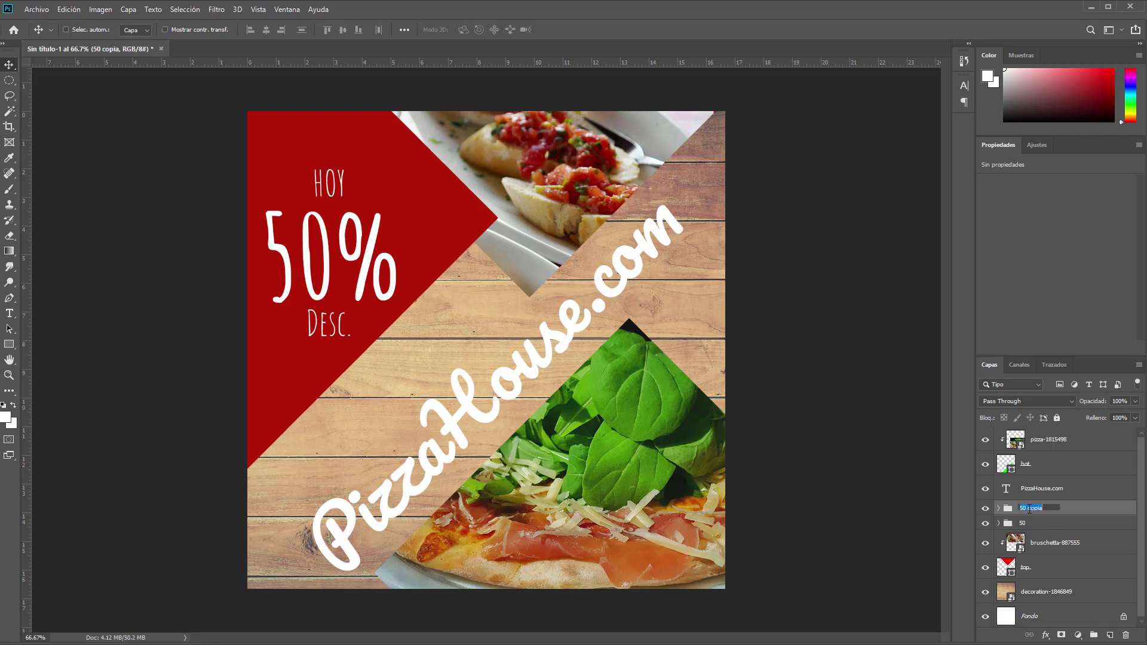
pyautogui.write('codigo')
pyautogui.press('Return')
pyautogui.moveTo(309, 262); pyautogui.dragTo(666, 450)
pyautogui.moveTo(1043, 508); pyautogui.dragTo(1051, 431)
pyautogui.moveTo(564, 359)
pyautogui.mouseDown()
pyautogui.moveTo(784, 439)
pyautogui.moveTo(769, 439)
pyautogui.mouseUp()
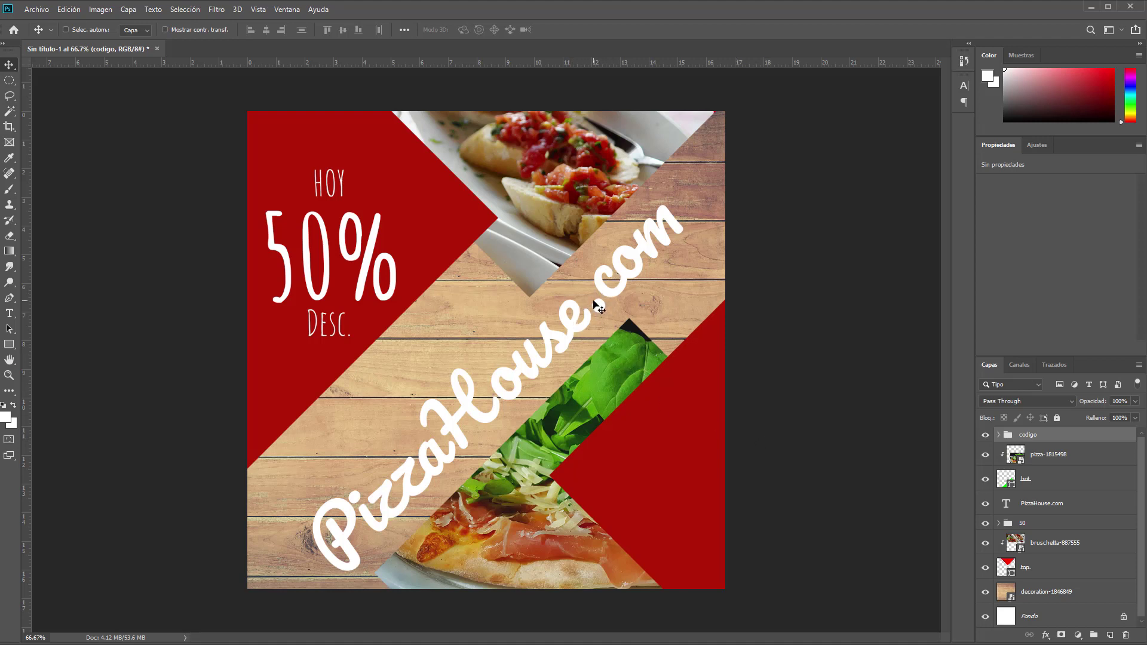
# - Move the codigo HOY, 50% and Desc. text onto the lower-right triangle, shrunk to about 77%
pyautogui.click(999, 435)
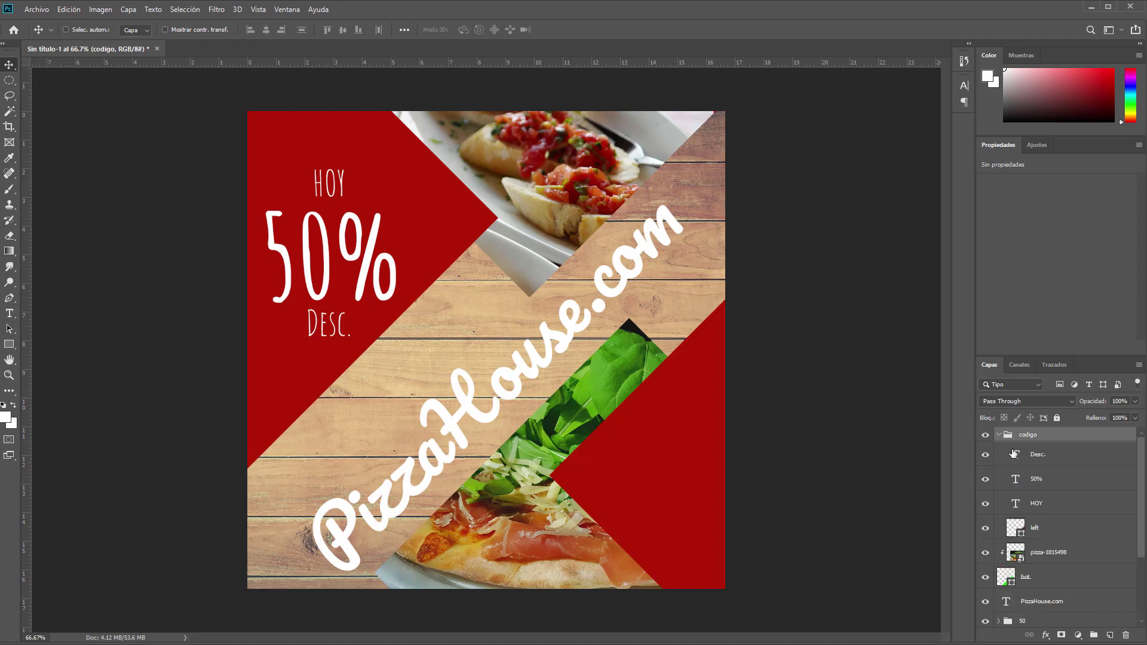
pyautogui.click(1046, 482)
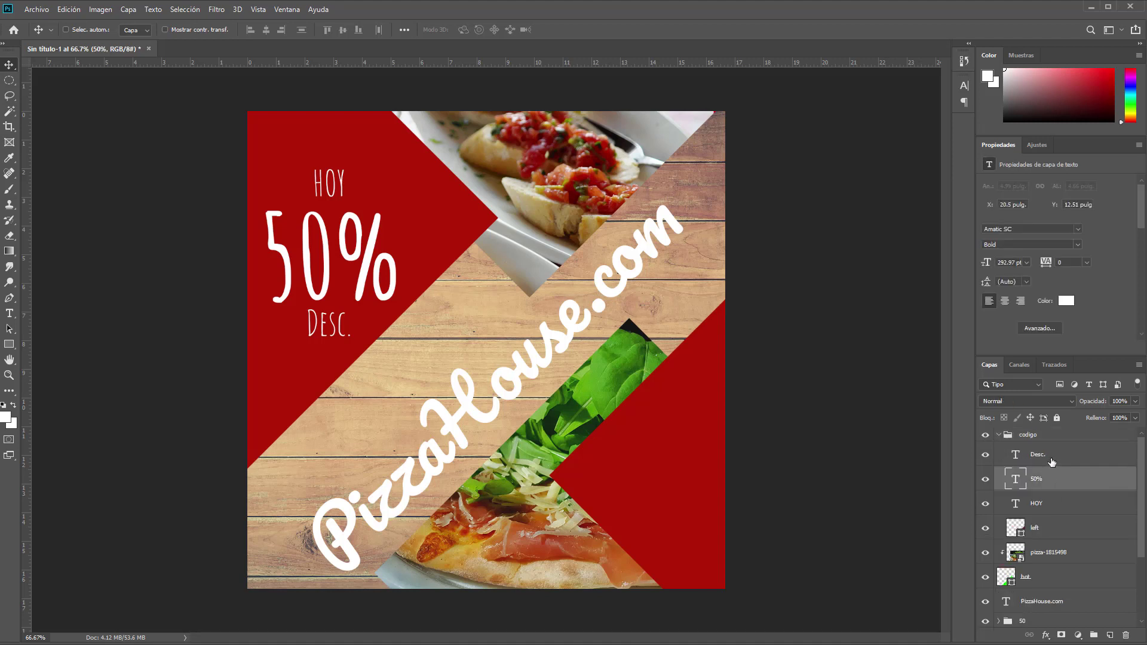
pyautogui.keyDown('shift'); pyautogui.click(1051, 457); pyautogui.keyUp('shift')
pyautogui.keyDown('shift'); pyautogui.click(1040, 503); pyautogui.keyUp('shift')
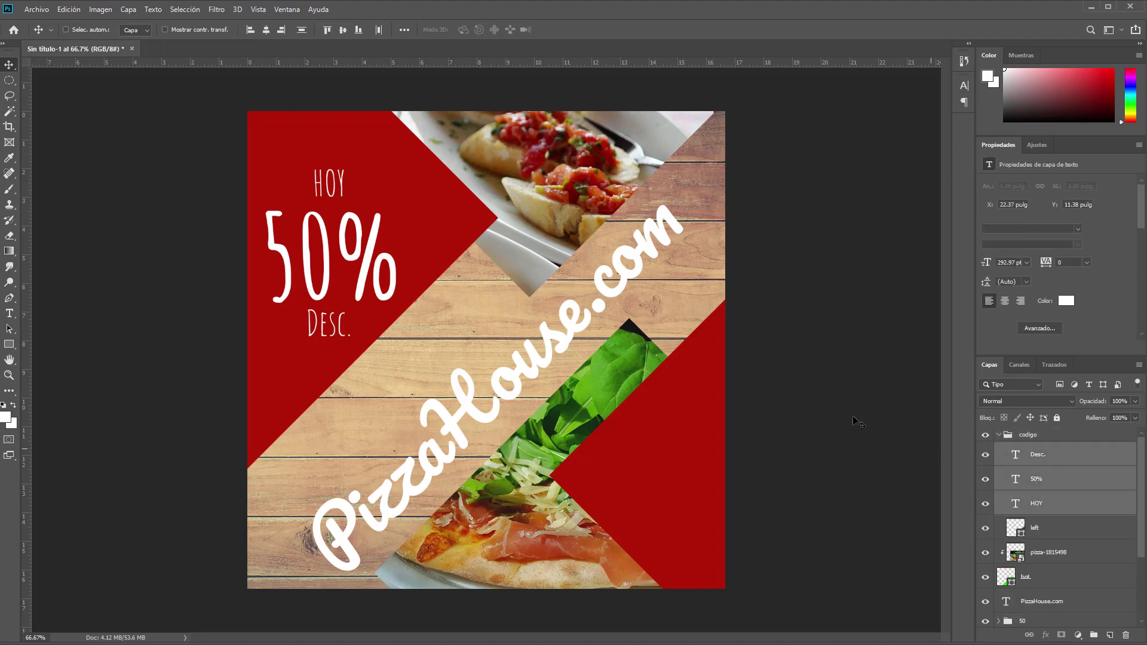
pyautogui.moveTo(239, 205)
pyautogui.mouseDown()
pyautogui.moveTo(607, 430)
pyautogui.moveTo(593, 392)
pyautogui.mouseUp()
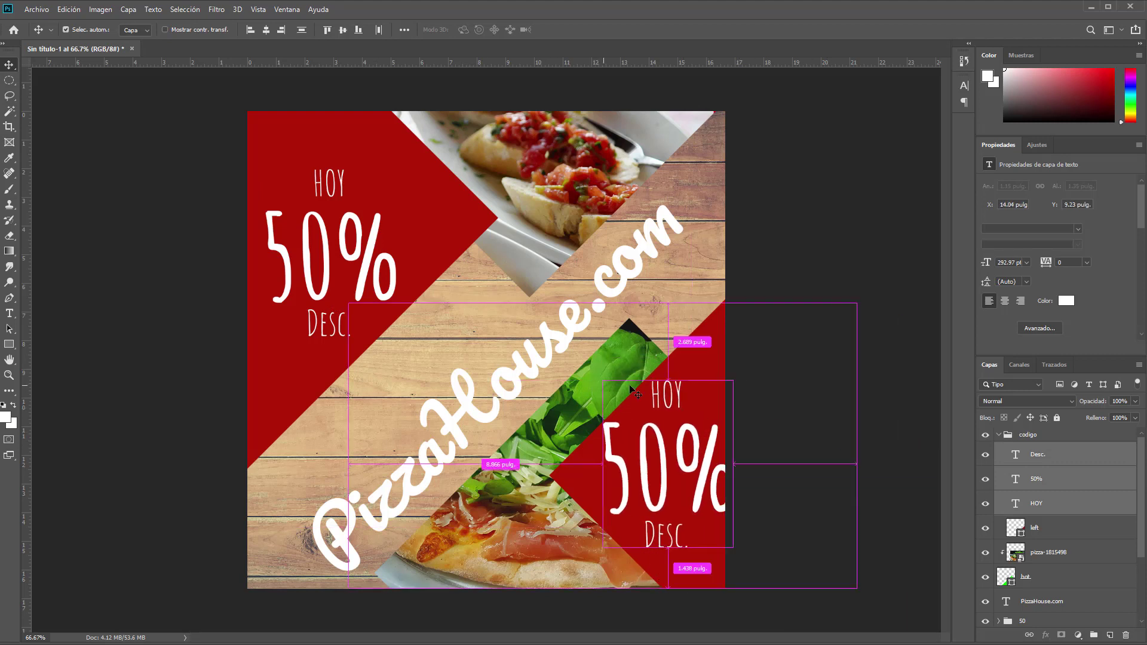
pyautogui.hotkey('ctrl', 't')
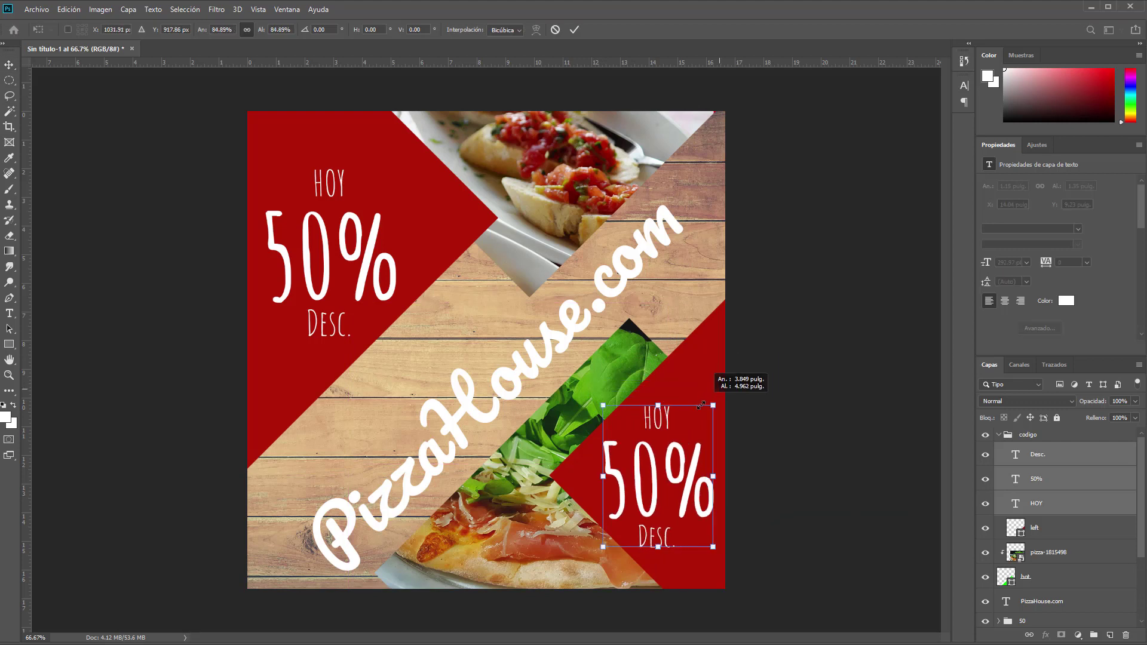
pyautogui.moveTo(732, 380); pyautogui.dragTo(703, 419)
pyautogui.moveTo(689, 468); pyautogui.dragTo(696, 449)
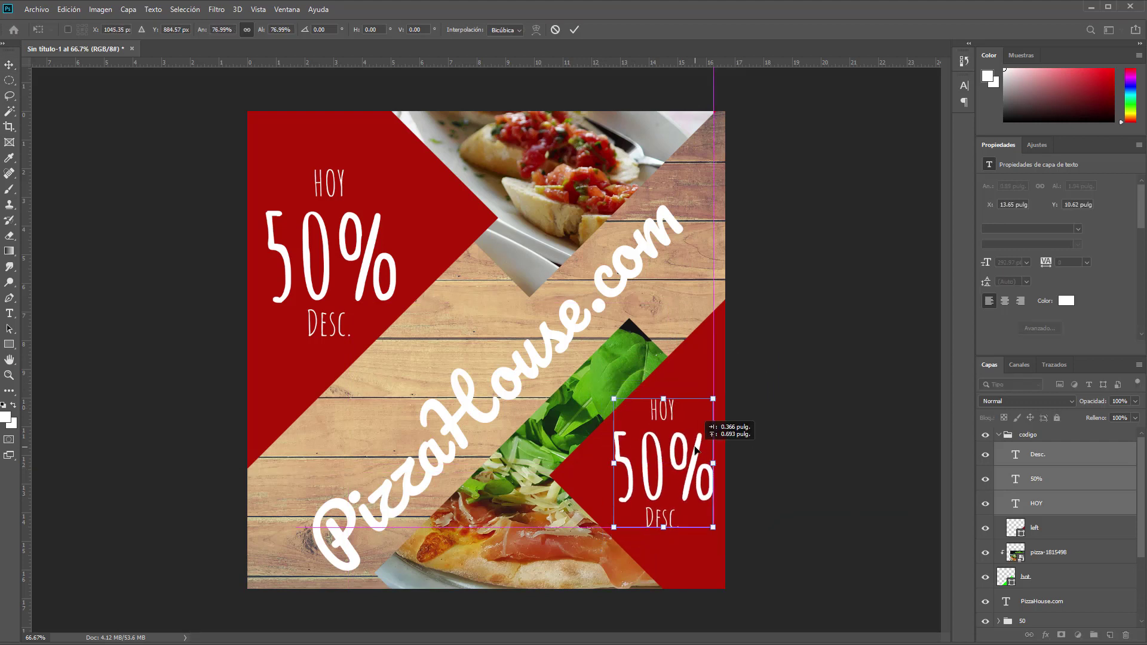
pyautogui.press('Return')
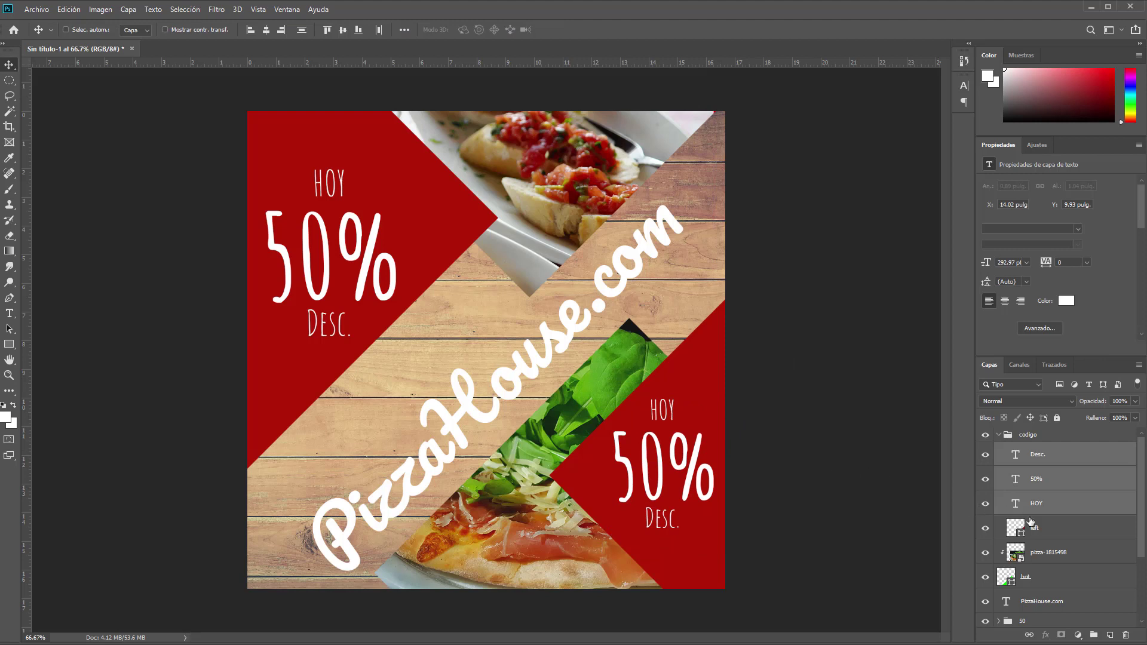
# - Fill the lower-right 'left' triangle with green #60a92c sampled from the spinach photo
pyautogui.click(1032, 535)
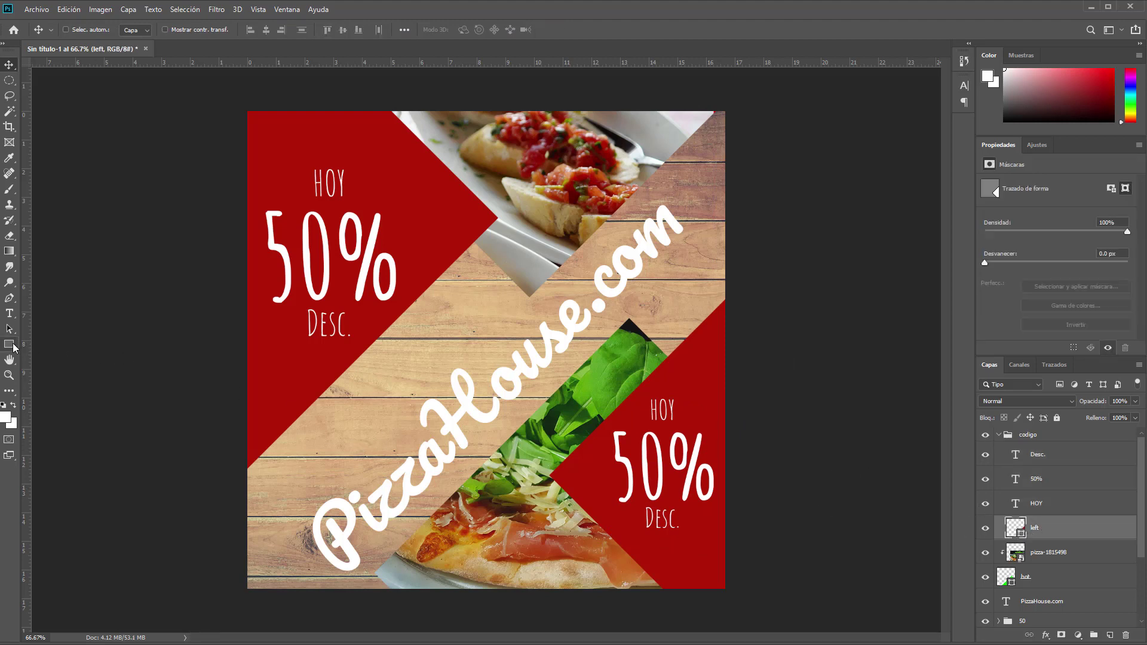
pyautogui.click(12, 345)
pyautogui.click(142, 29)
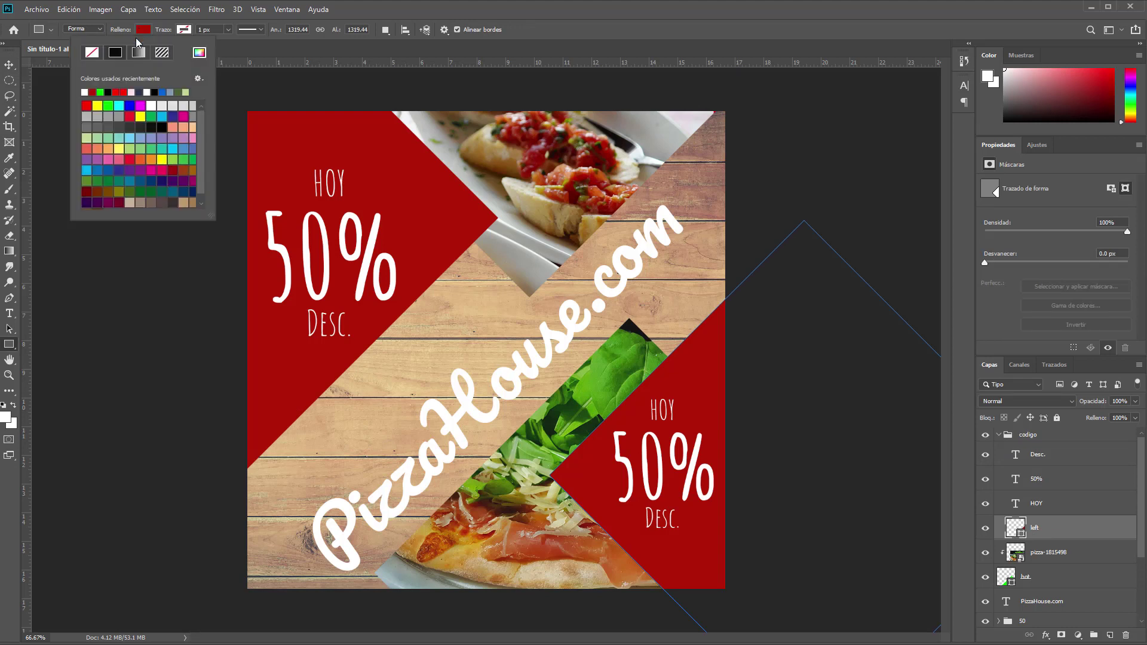
pyautogui.click(199, 54)
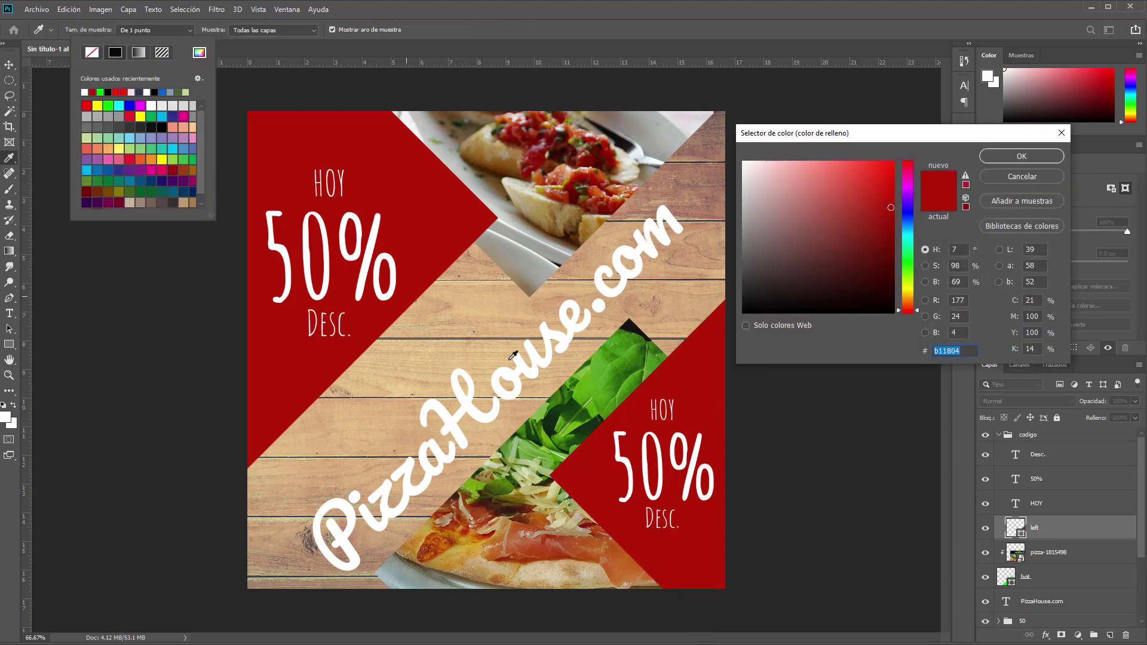
pyautogui.click(593, 387)
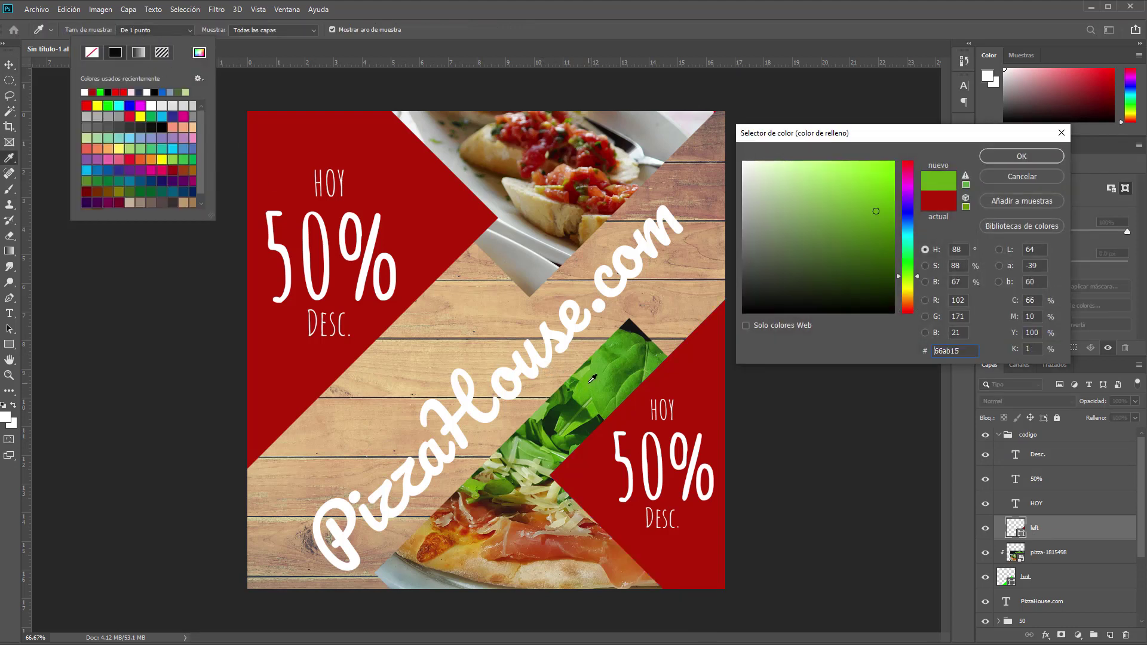
pyautogui.click(603, 377)
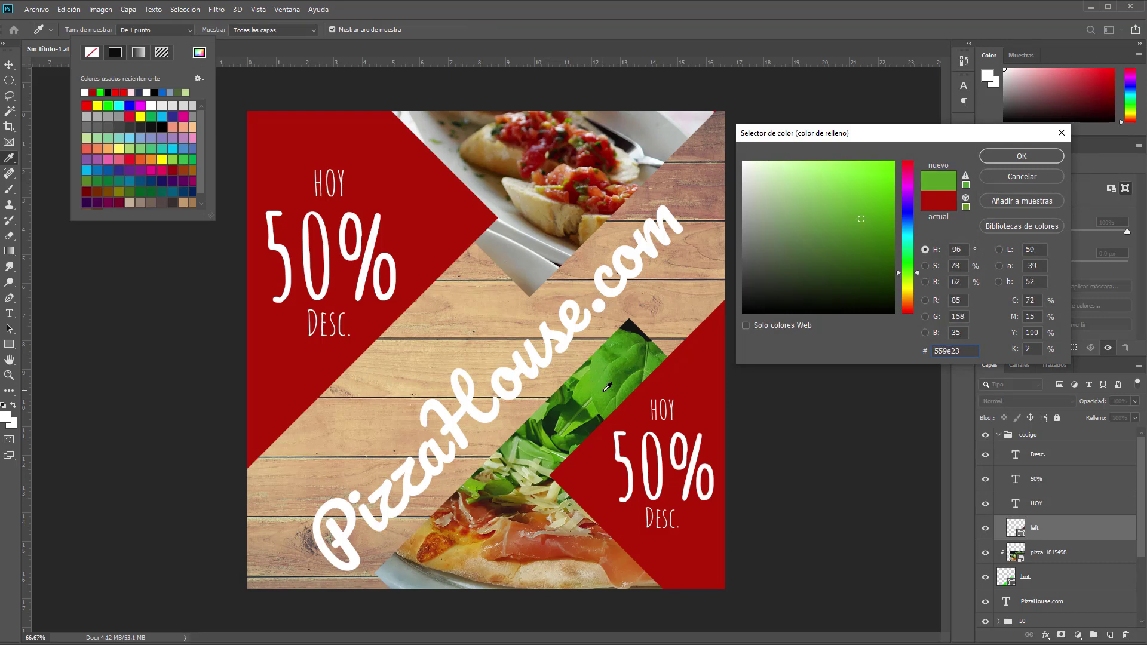
pyautogui.click(609, 388)
pyautogui.click(609, 380)
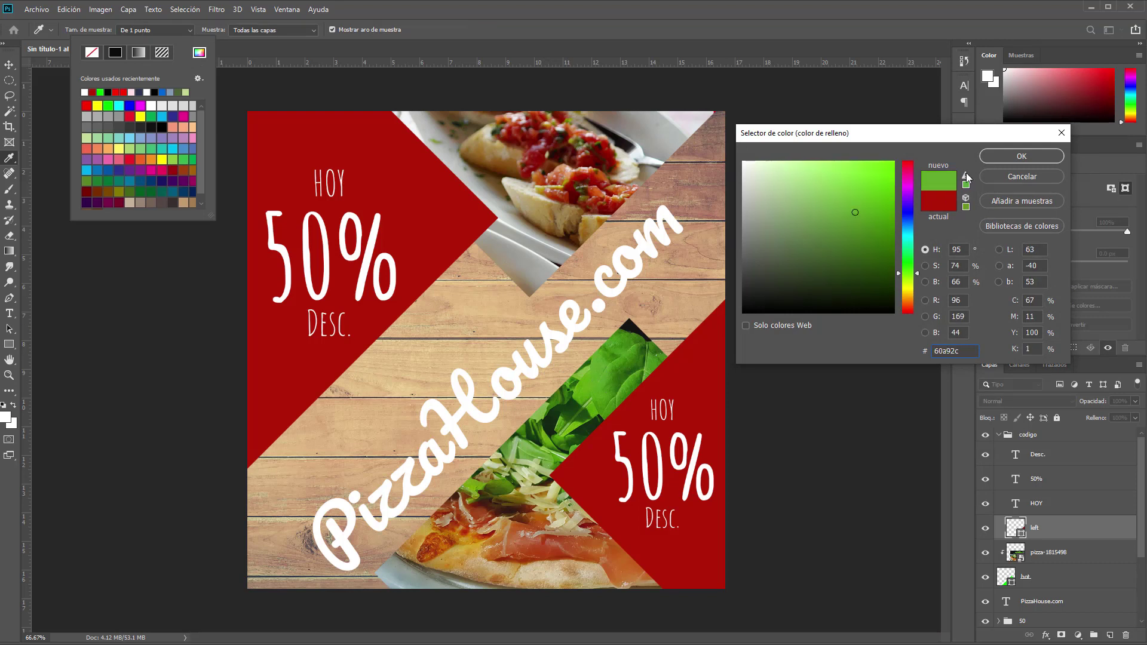
pyautogui.click(1008, 156)
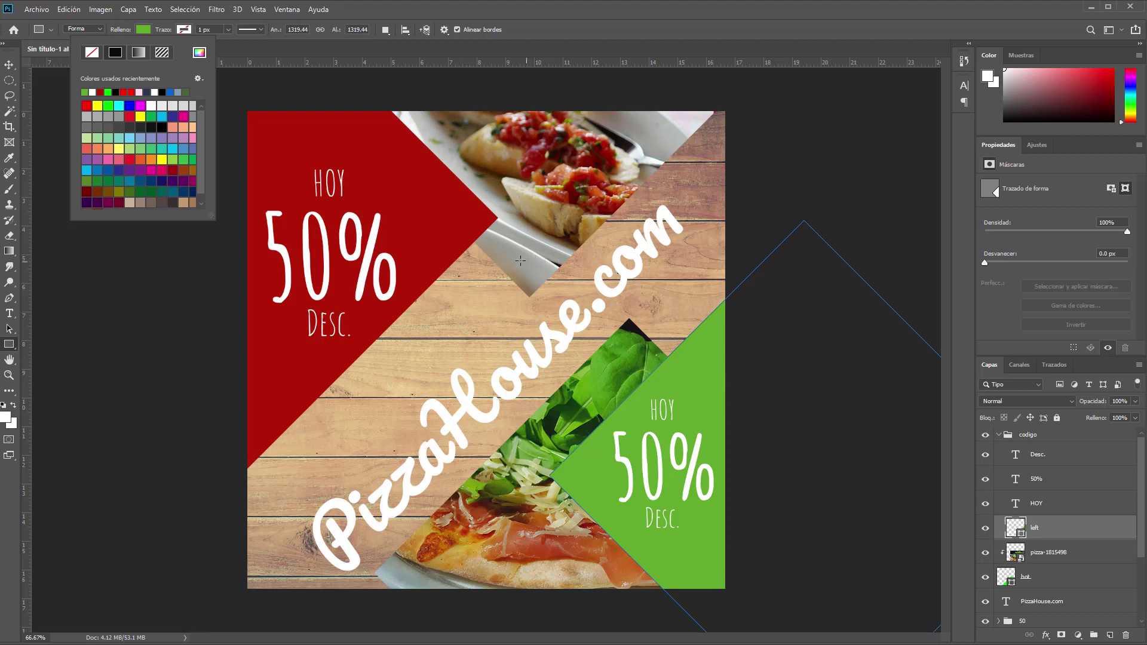
pyautogui.press('Escape')
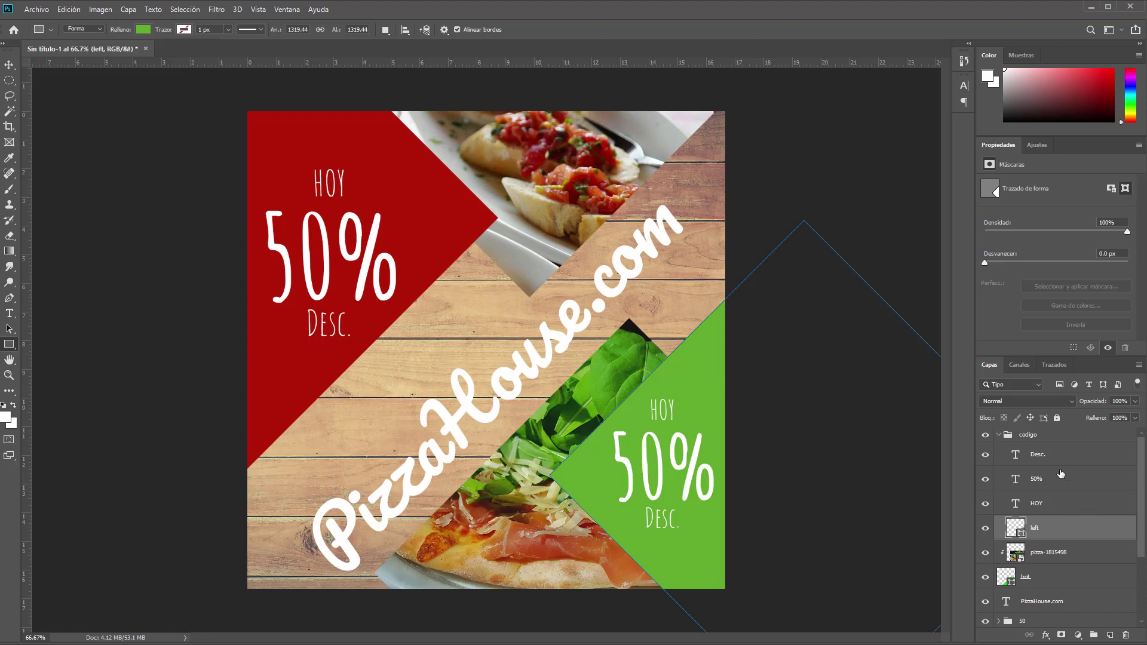
pyautogui.doubleClick(1017, 505)
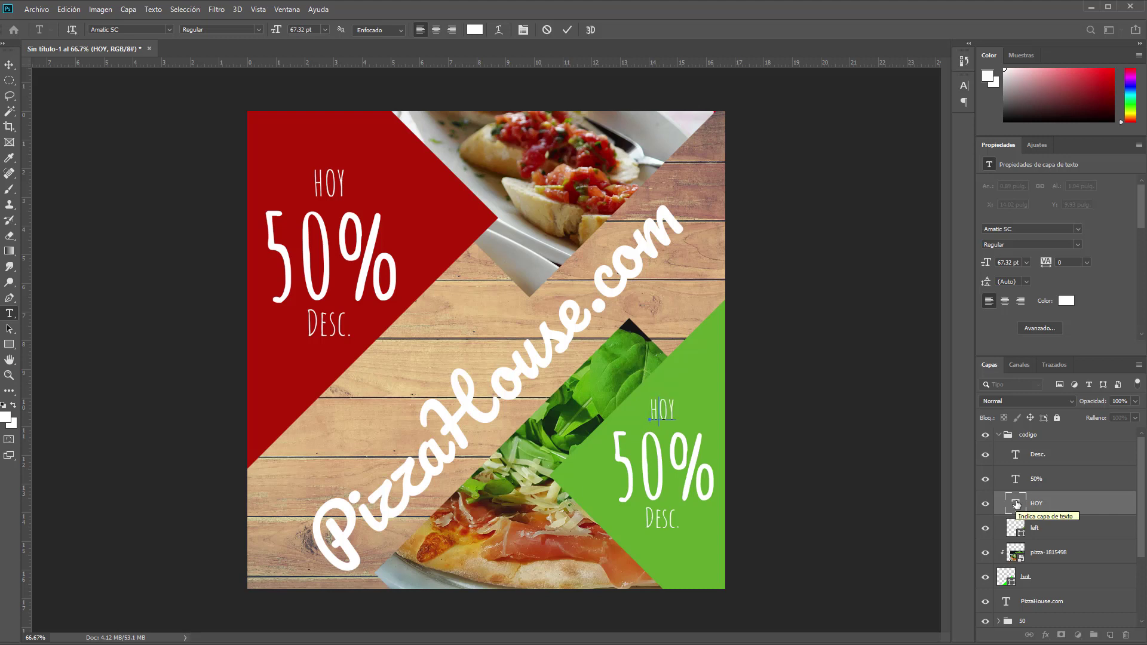
# - Retype the green panel's HOY as CÓDIGO and 50% as PH50, and delete its Desc. layer
pyautogui.write('códi')
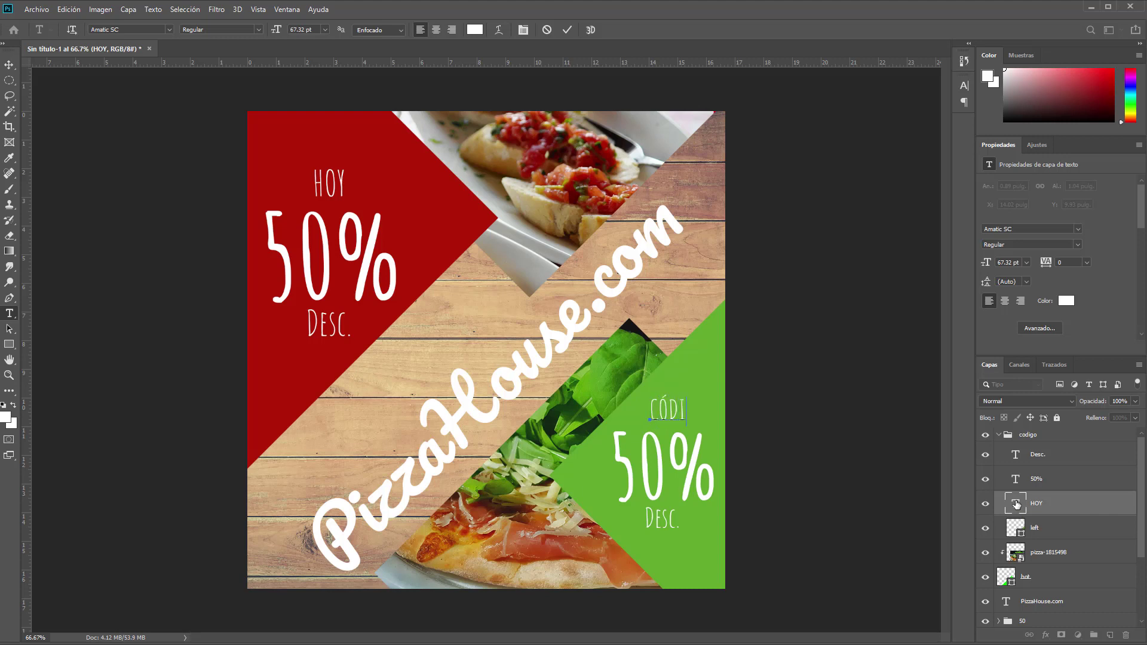
pyautogui.write('go')
pyautogui.write('u')
pyautogui.click(1023, 479)
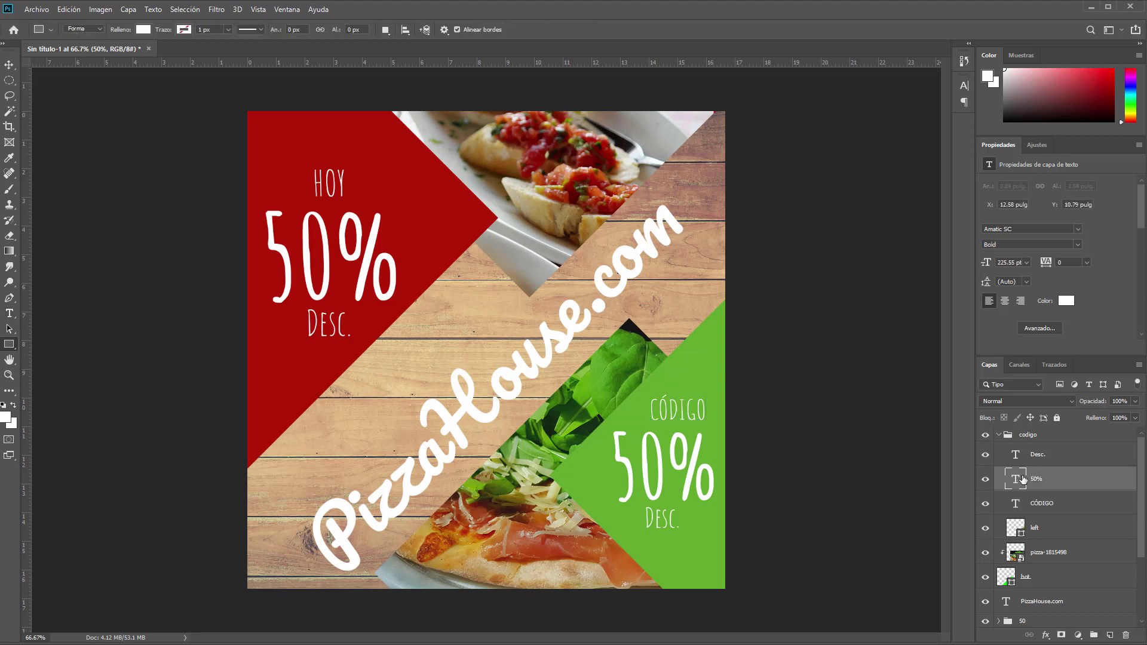
pyautogui.doubleClick(1016, 481)
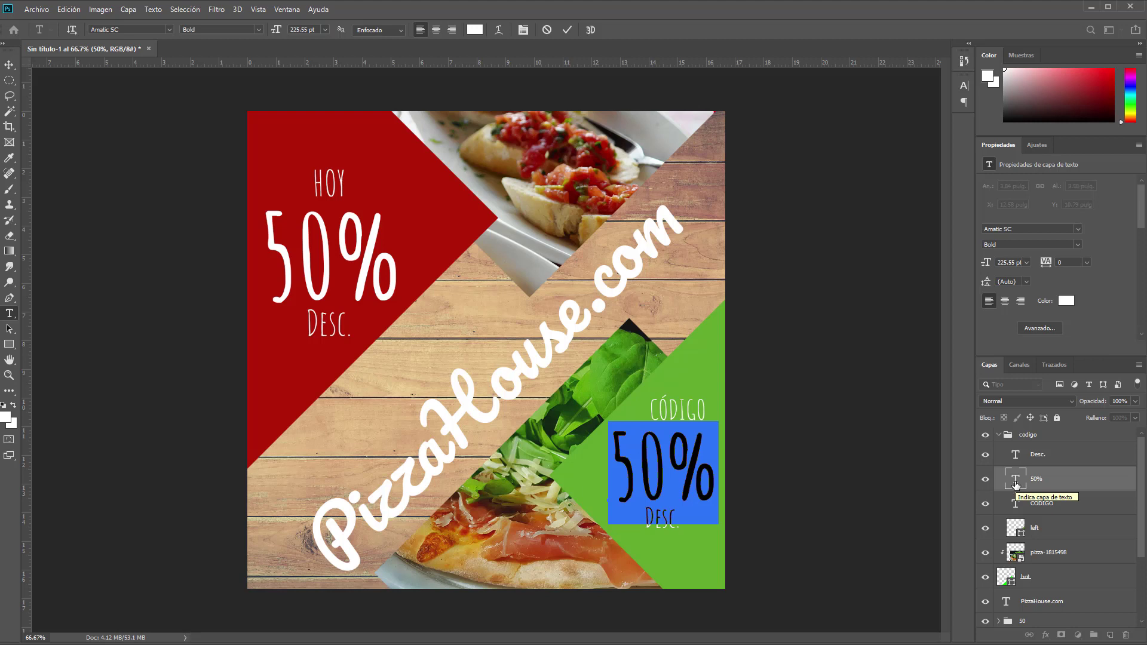
pyautogui.write('PH50')
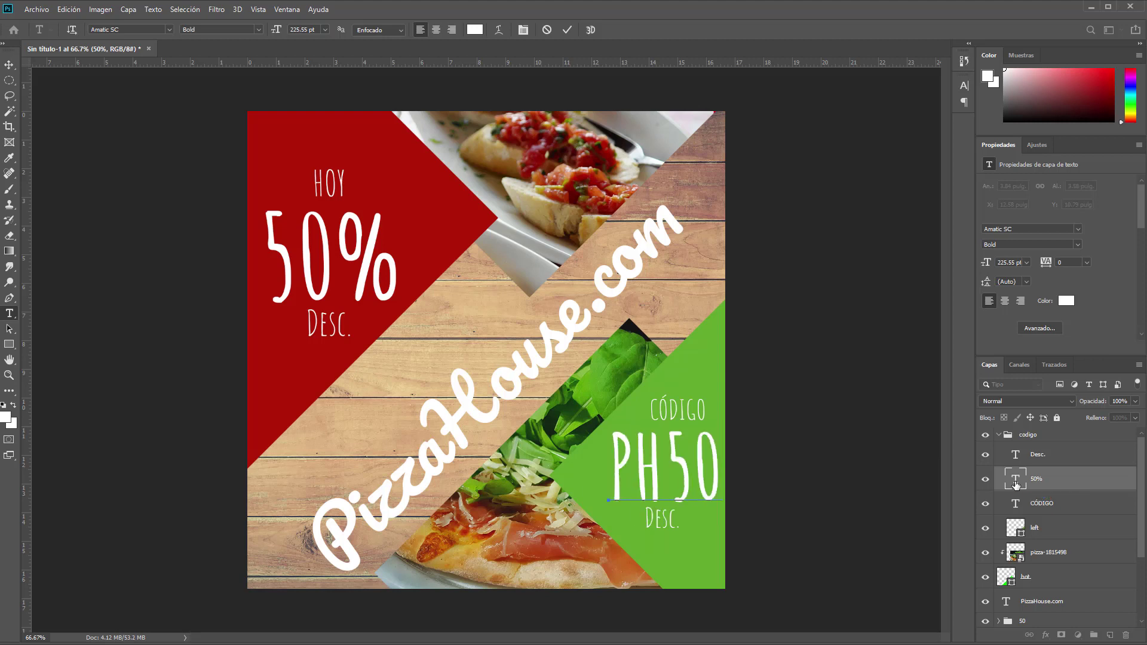
pyautogui.hotkey('ctrl', 'Return')
pyautogui.press('u')
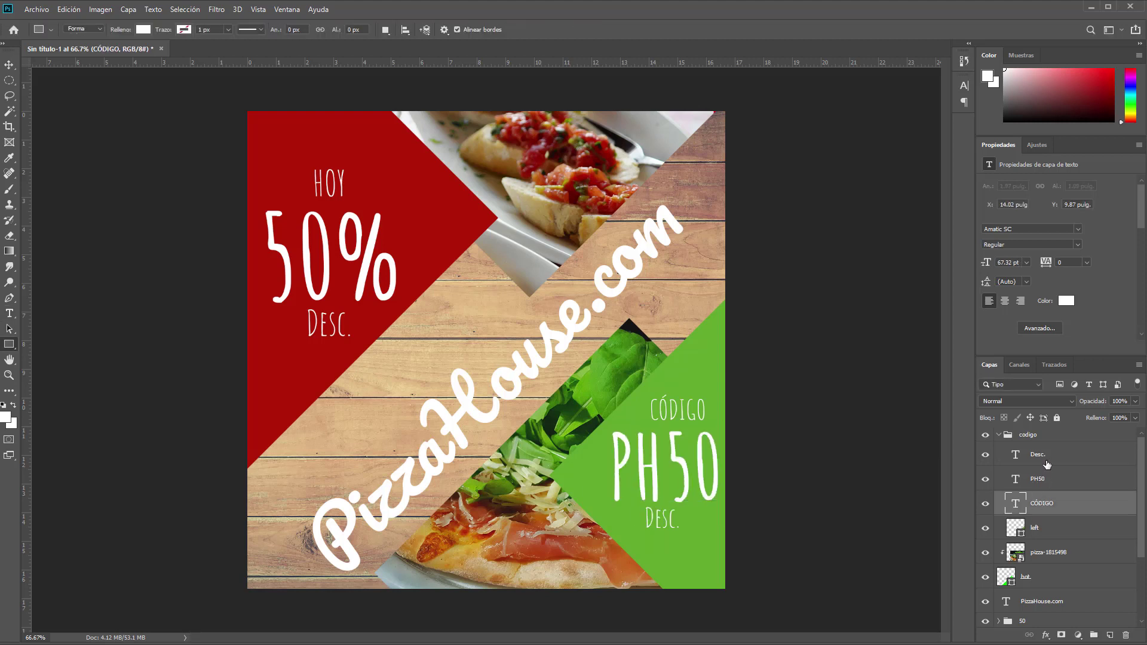
pyautogui.click(1046, 459)
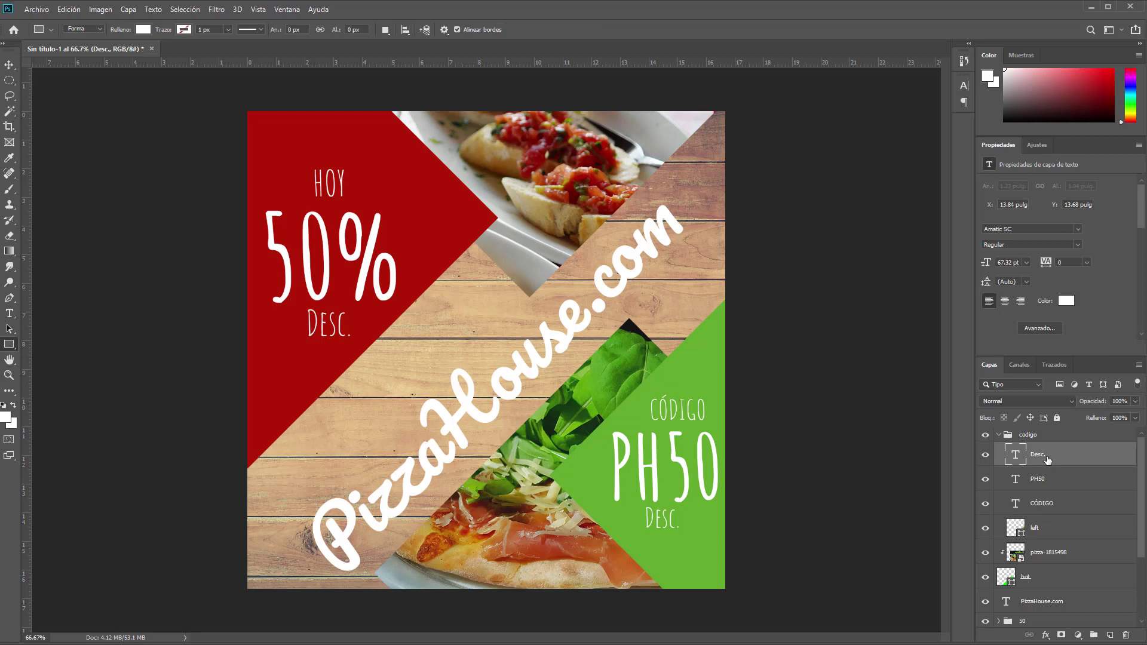
pyautogui.moveTo(1047, 459); pyautogui.dragTo(1126, 635)
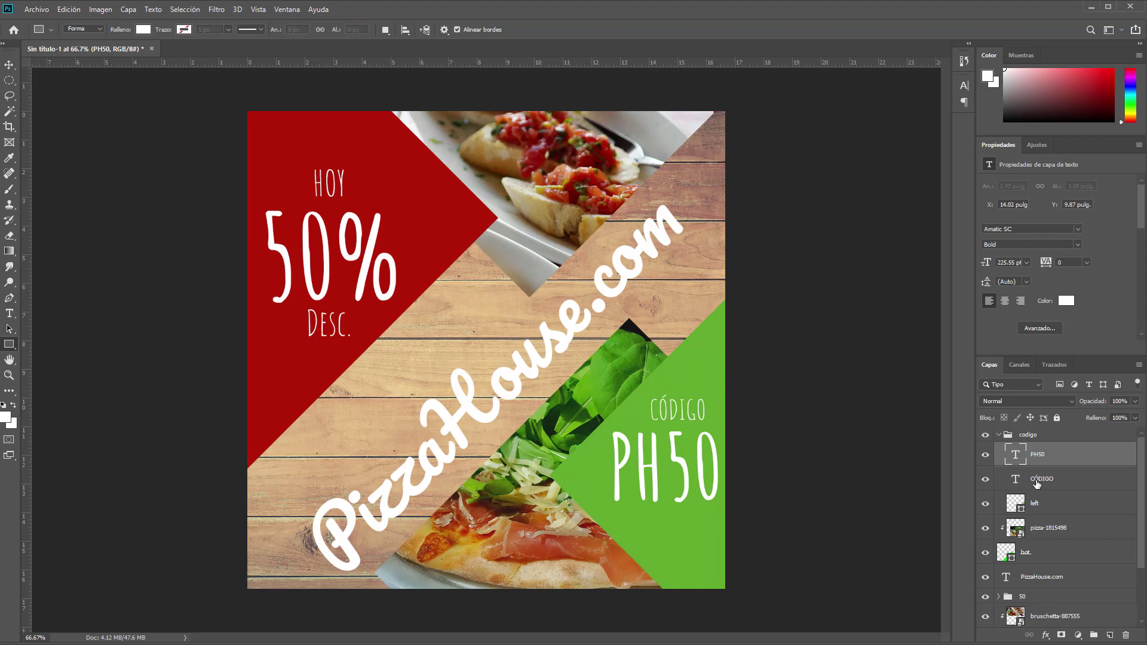
# - Align CÓDIGO and PH50 on their horizontal centres, then shift both slightly down and left
pyautogui.keyDown('shift'); pyautogui.click(1034, 480); pyautogui.keyUp('shift')
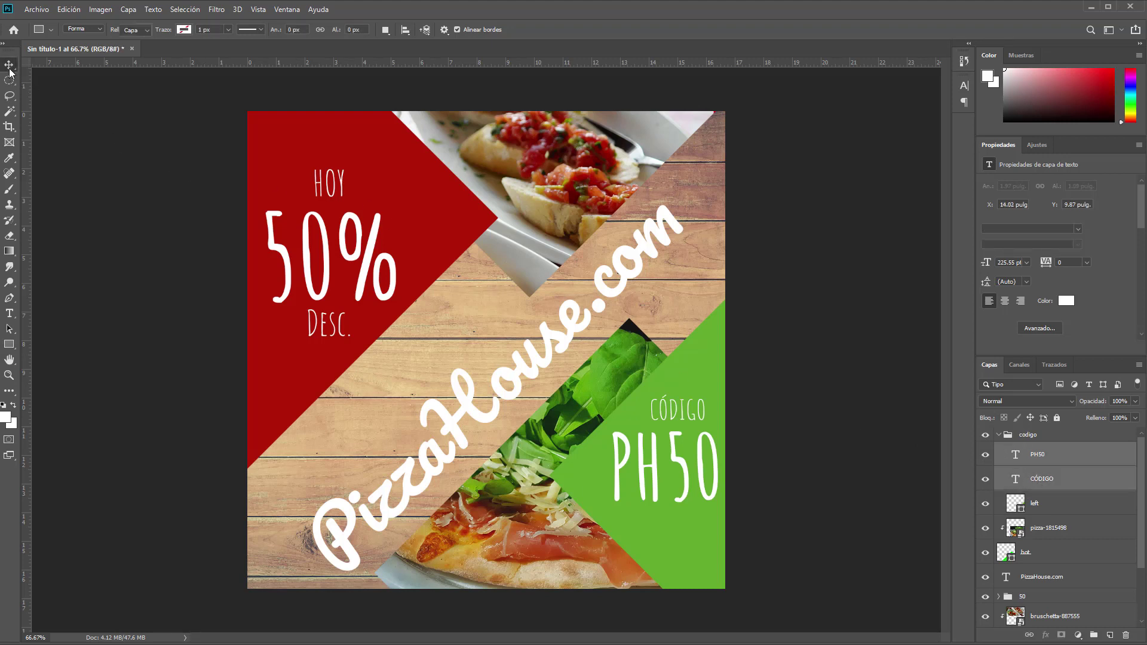
pyautogui.press('v')
pyautogui.click(270, 28)
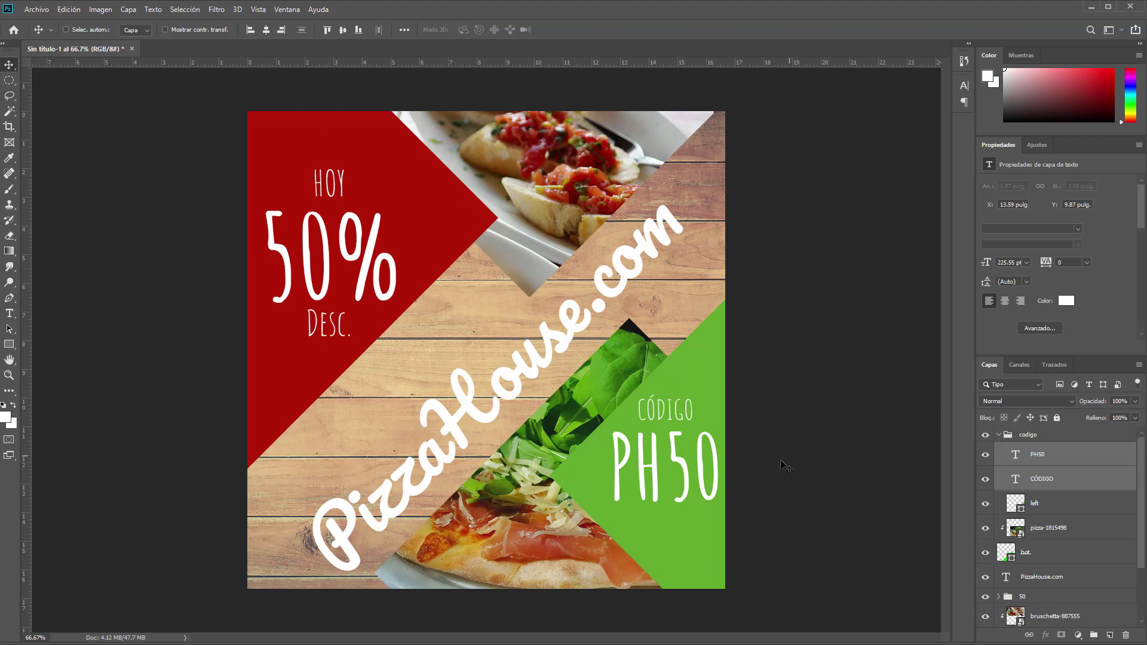
pyautogui.moveTo(687, 472); pyautogui.dragTo(687, 484)
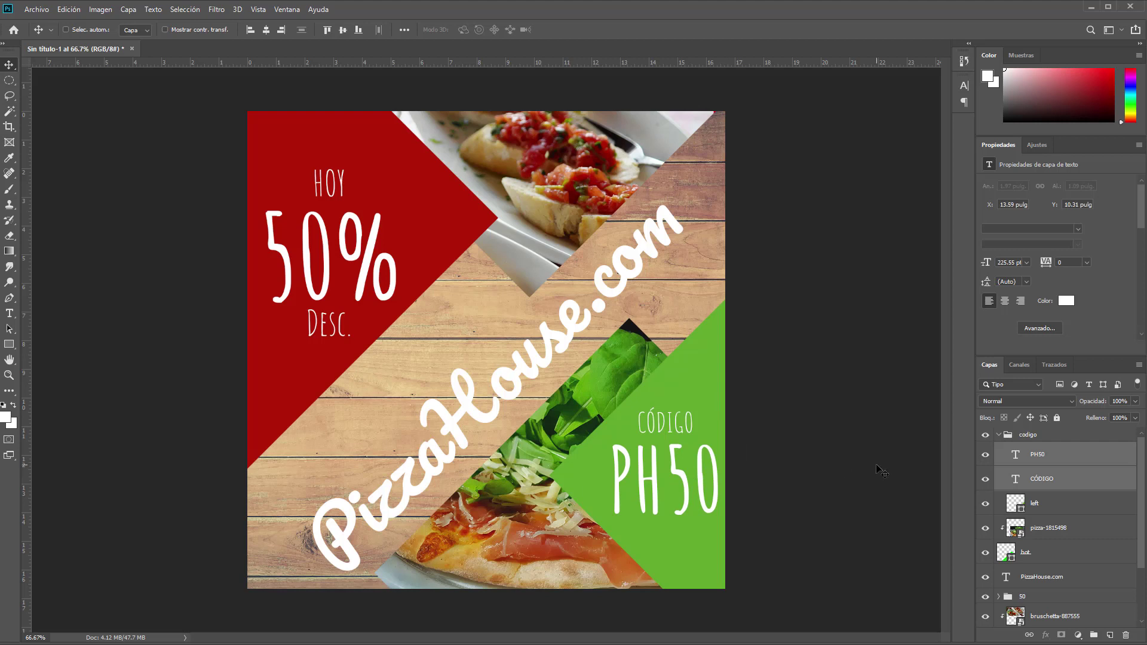
pyautogui.press('Left')
pyautogui.press('Left')
pyautogui.press('Left')
pyautogui.press('Left')
pyautogui.press('Left')
pyautogui.press('Left')
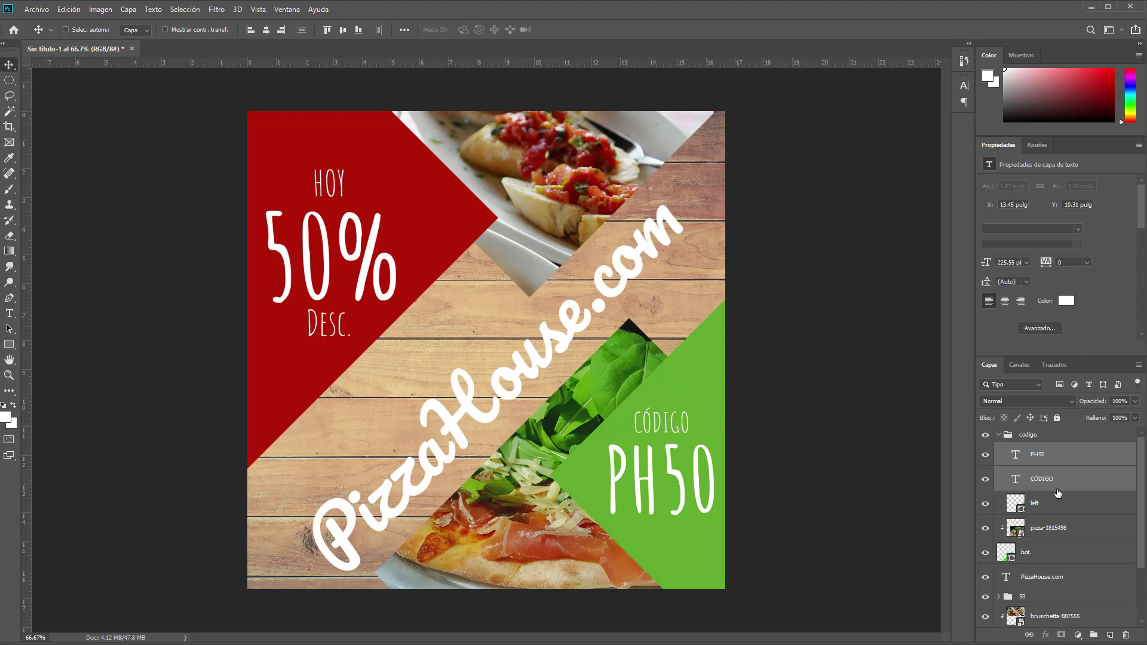
pyautogui.scroll(-3, 1057, 492)
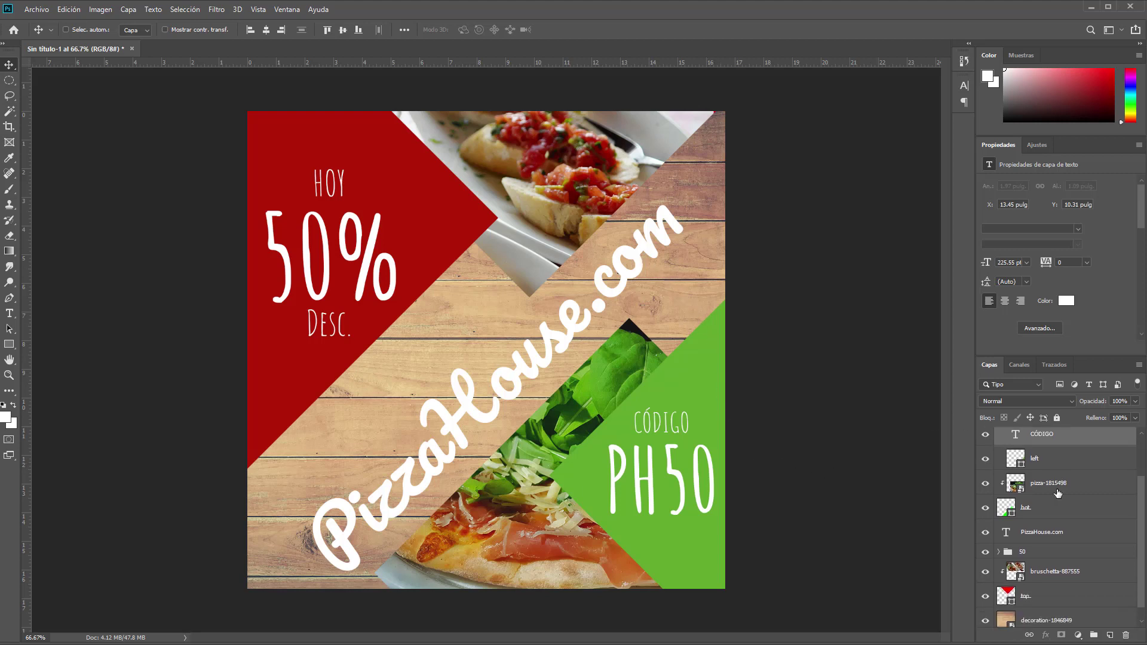
# - Add a drop shadow to the PizzaHouse.com text layer, toggling it to compare
pyautogui.click(1046, 520)
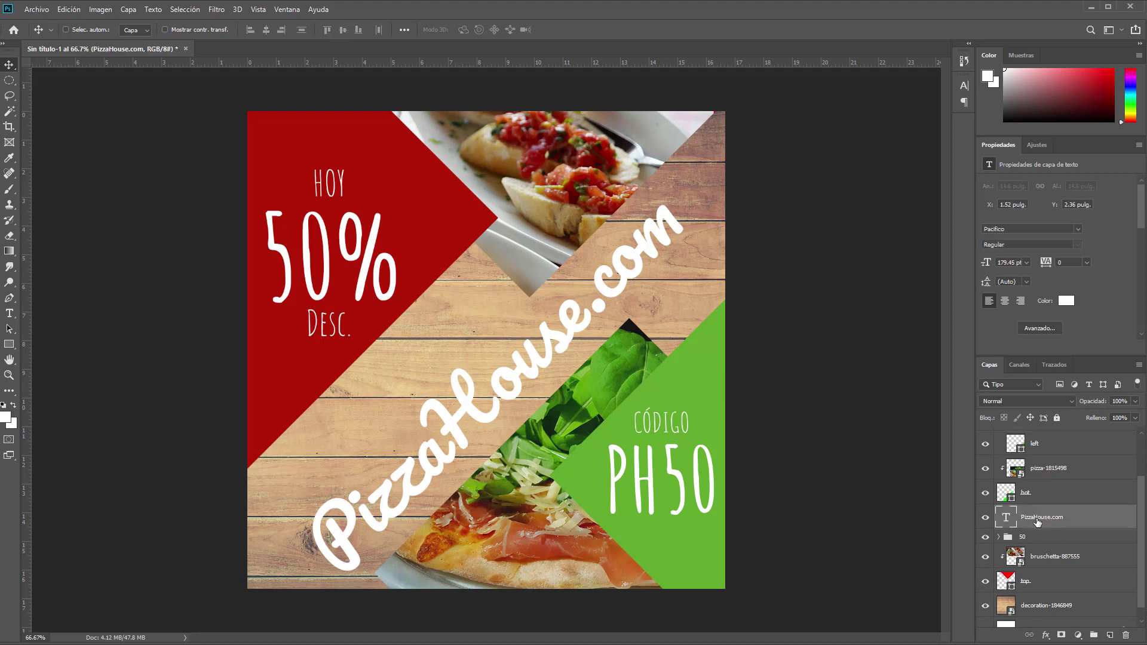
pyautogui.click(1046, 636)
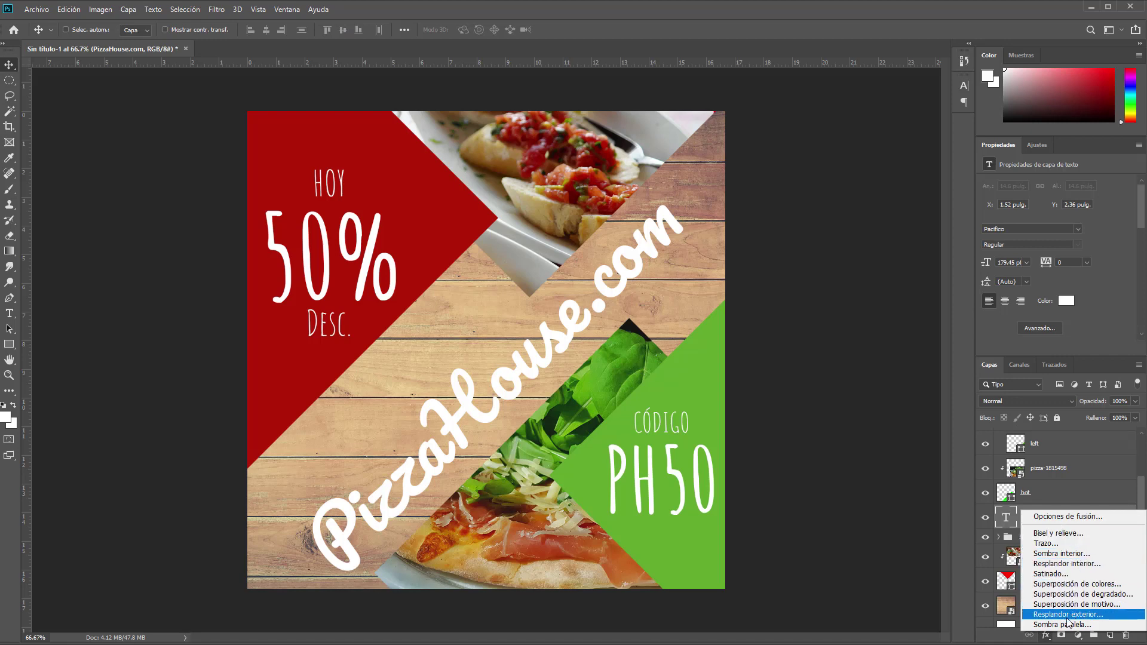
pyautogui.click(1064, 625)
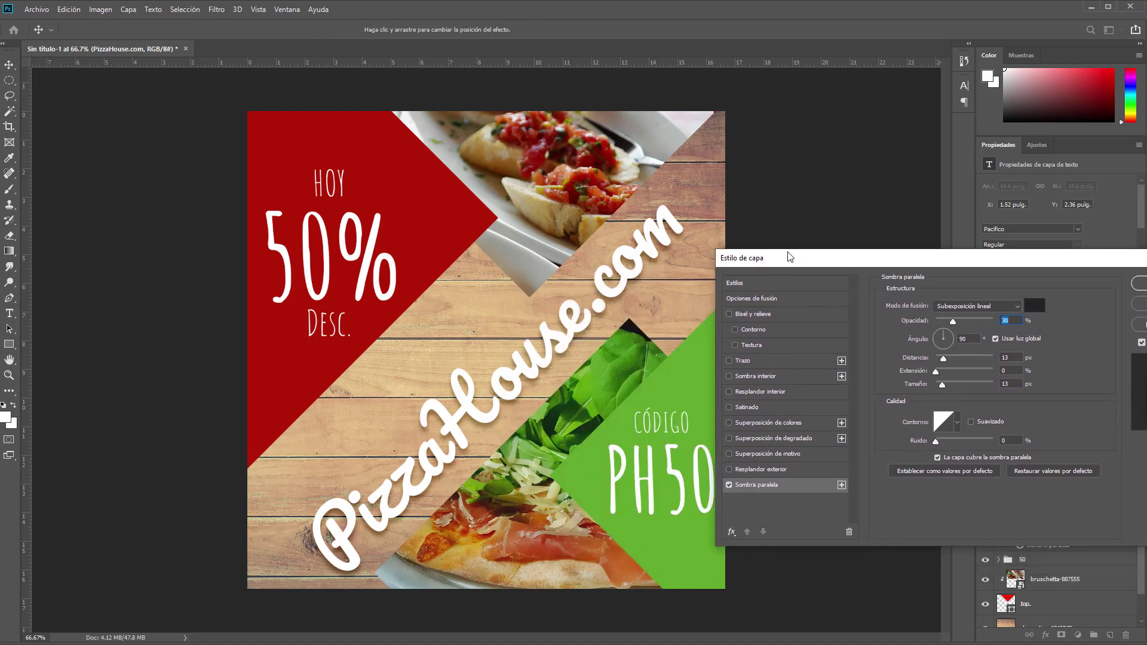
pyautogui.moveTo(568, 285); pyautogui.dragTo(792, 251)
pyautogui.click(729, 472)
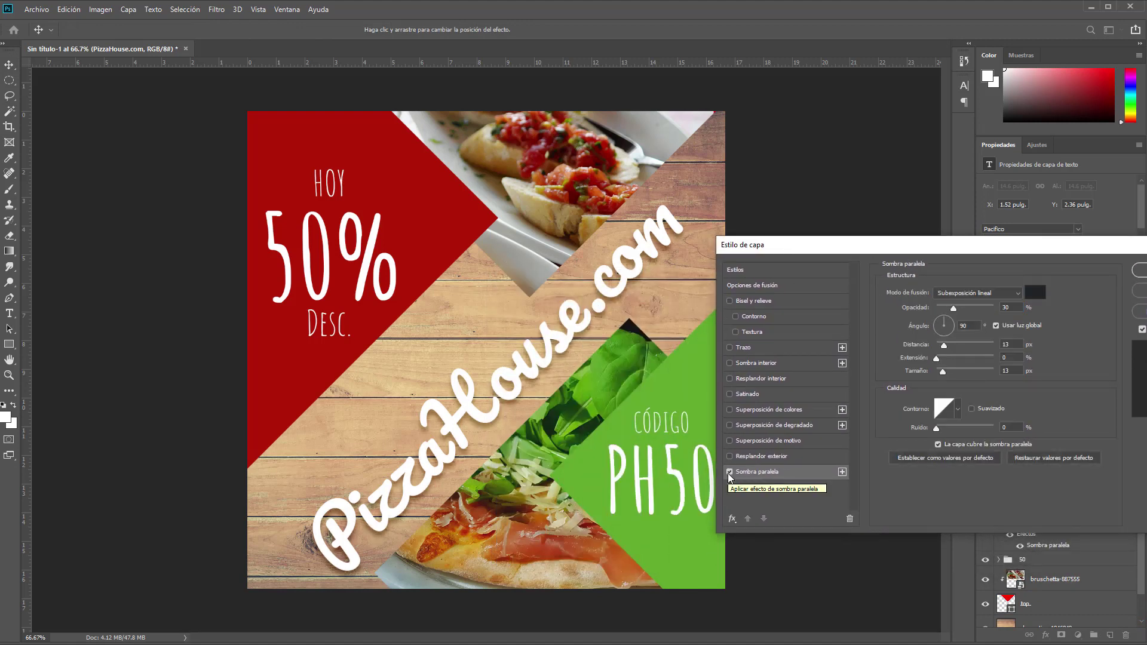
pyautogui.click(729, 472)
pyautogui.click(729, 472)
pyautogui.click(729, 472)
pyautogui.click(729, 472)
pyautogui.moveTo(848, 255); pyautogui.dragTo(772, 264)
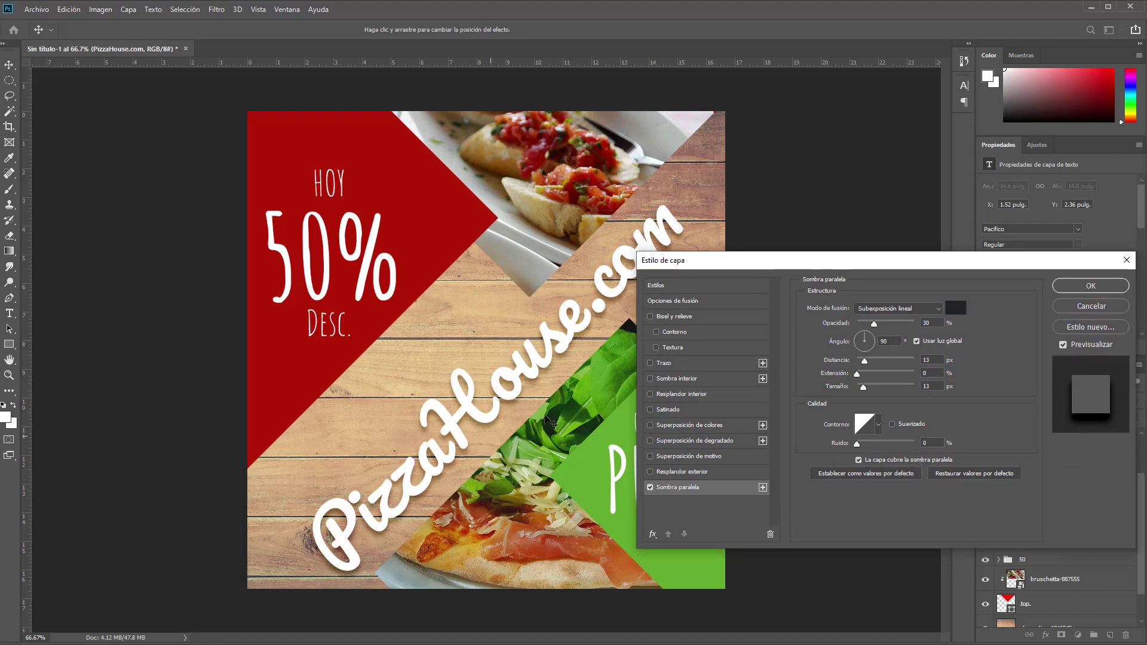
# - Set the shadow to about 50% opacity and 21 px distance, then apply it
pyautogui.click(873, 324)
pyautogui.moveTo(878, 324); pyautogui.dragTo(886, 325)
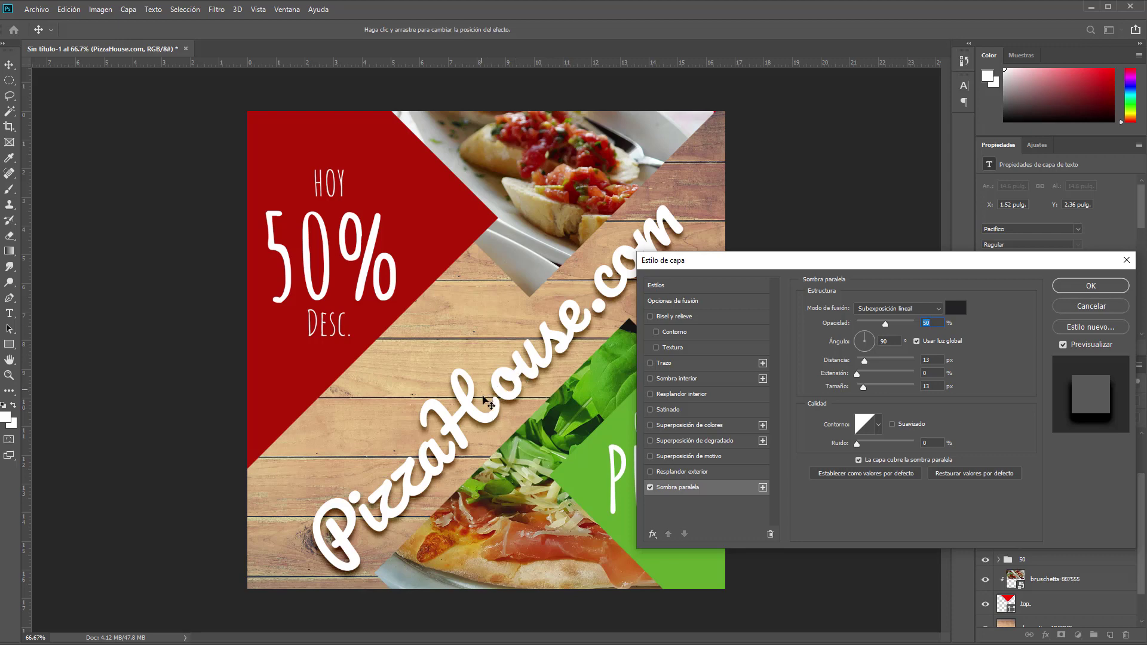
pyautogui.moveTo(504, 398)
pyautogui.mouseDown()
pyautogui.moveTo(528, 392)
pyautogui.moveTo(508, 381)
pyautogui.mouseUp()
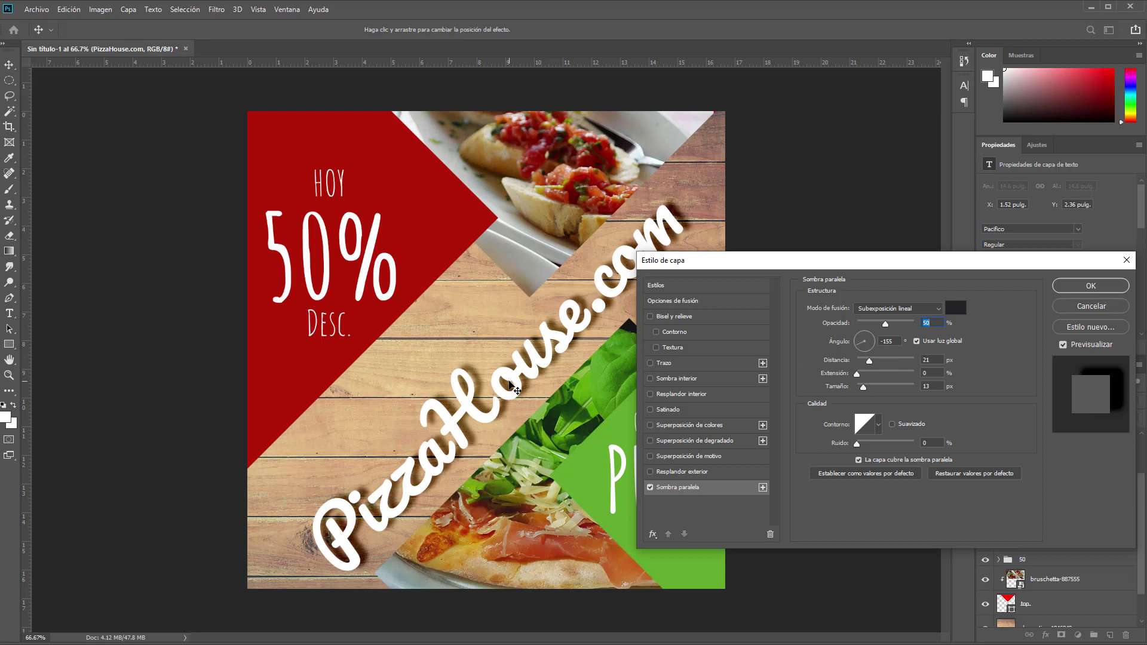
pyautogui.click(1067, 287)
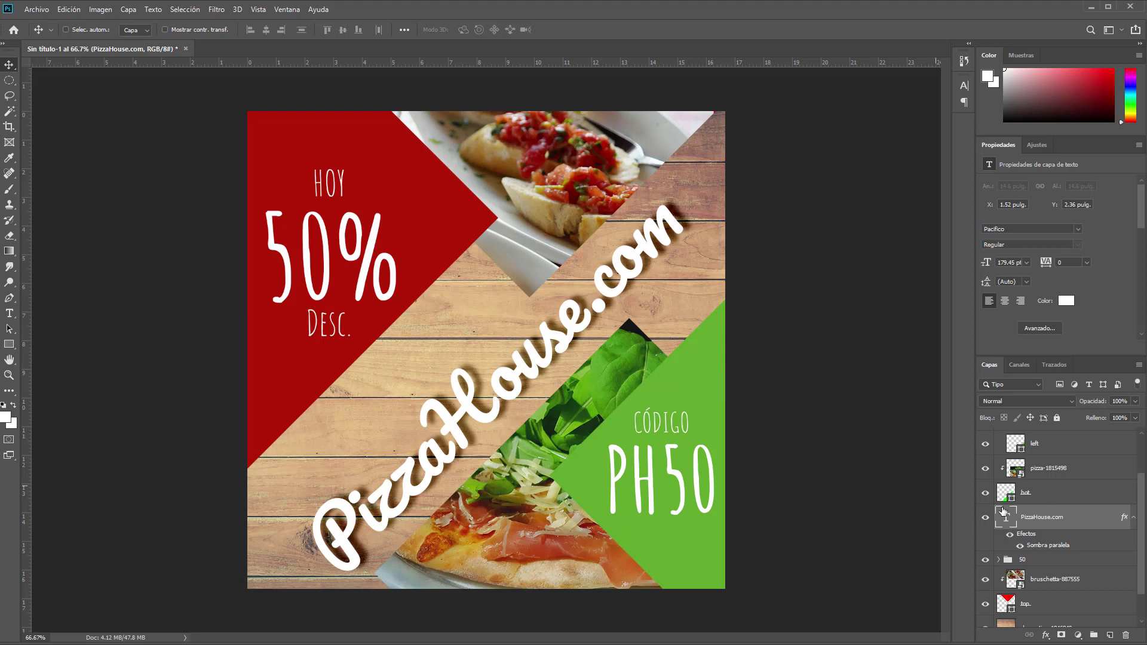
pyautogui.scroll(2, 1031, 515)
pyautogui.scroll(1, 1031, 515)
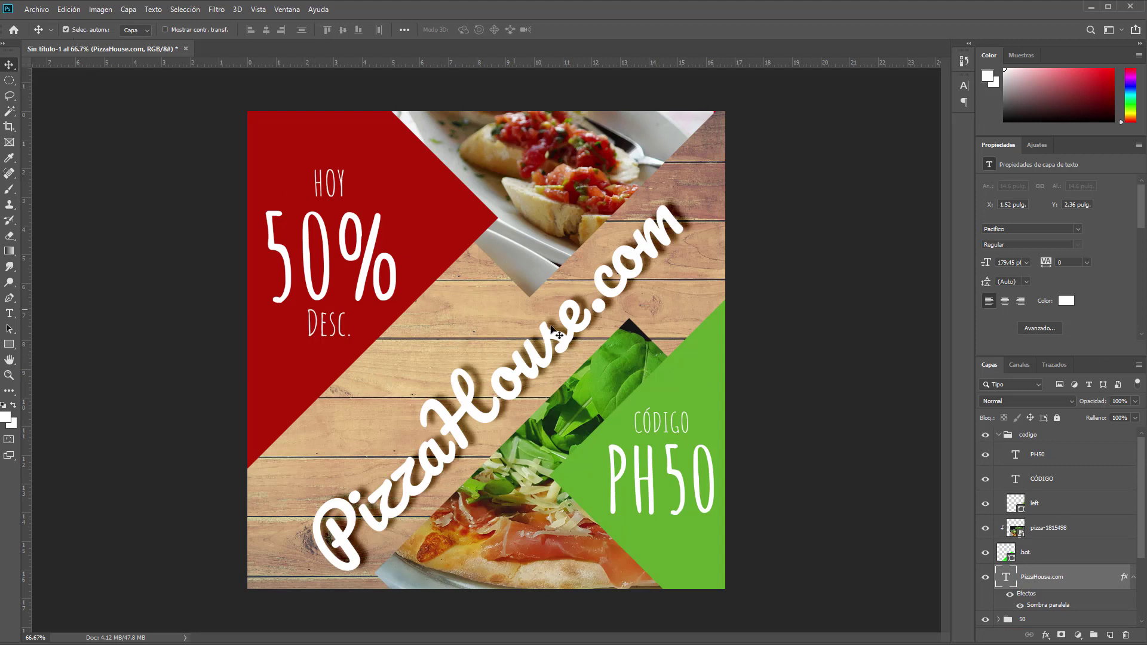
# - Select the green panel's 'left' layer and add an Outer Glow effect
pyautogui.click(690, 395)
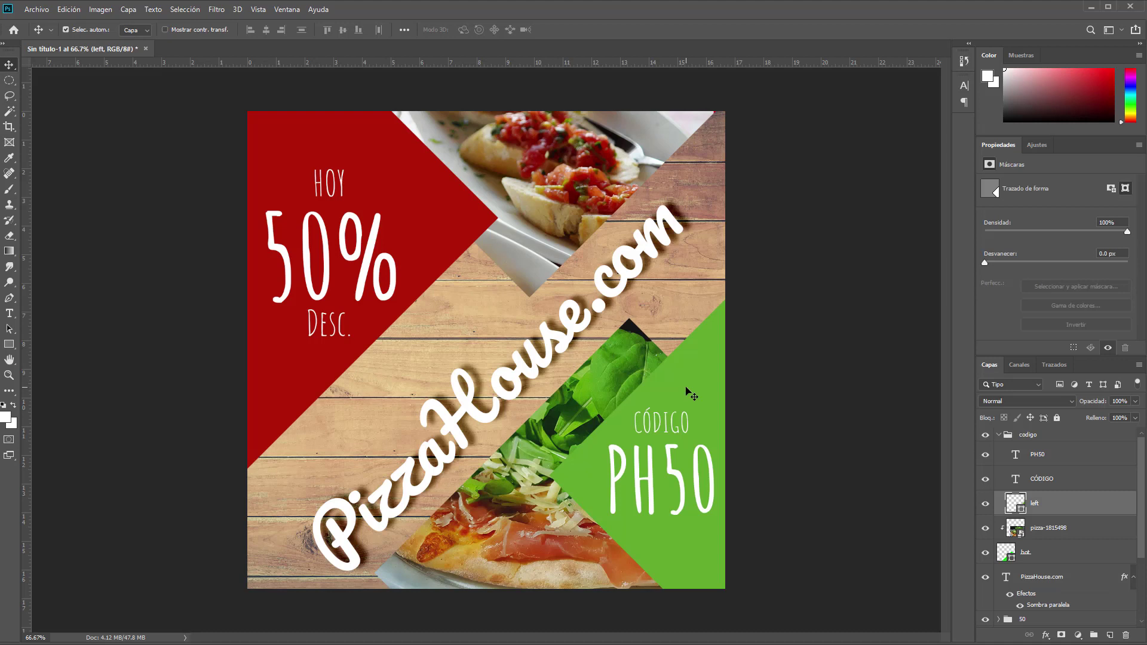
pyautogui.click(630, 282)
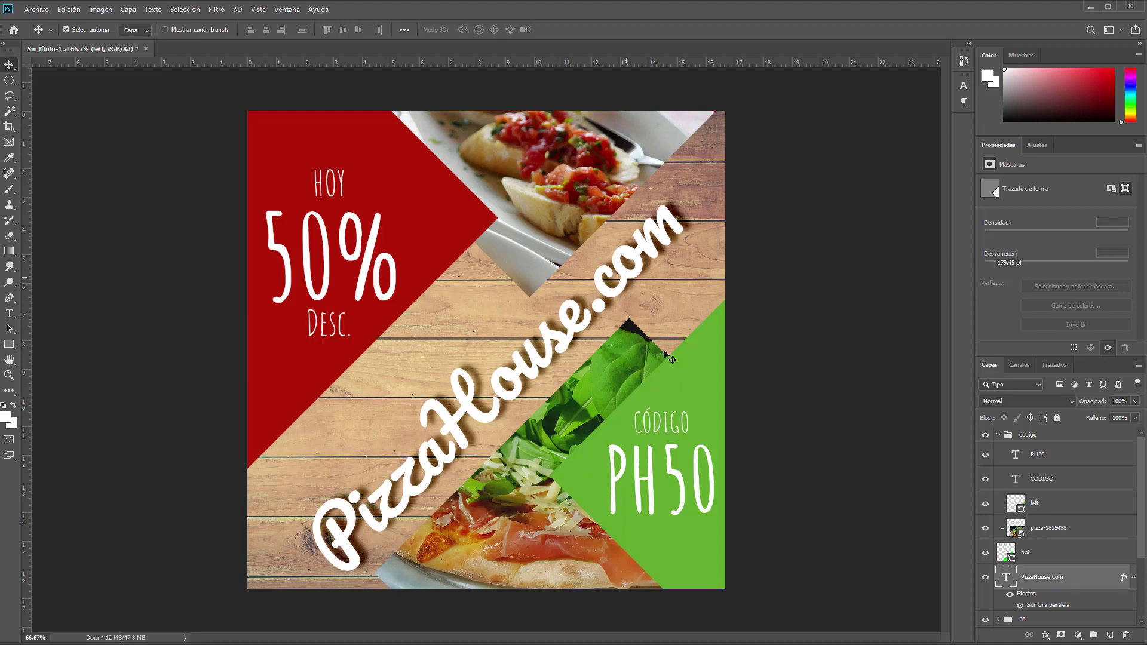
pyautogui.click(711, 393)
pyautogui.click(711, 392)
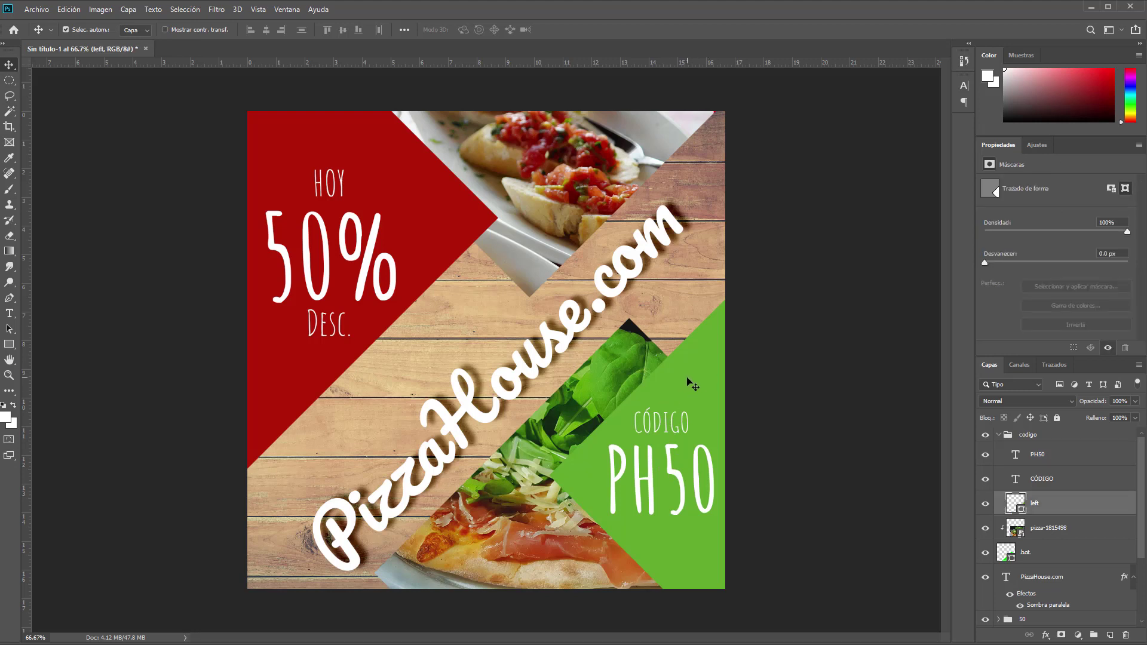
pyautogui.click(1047, 636)
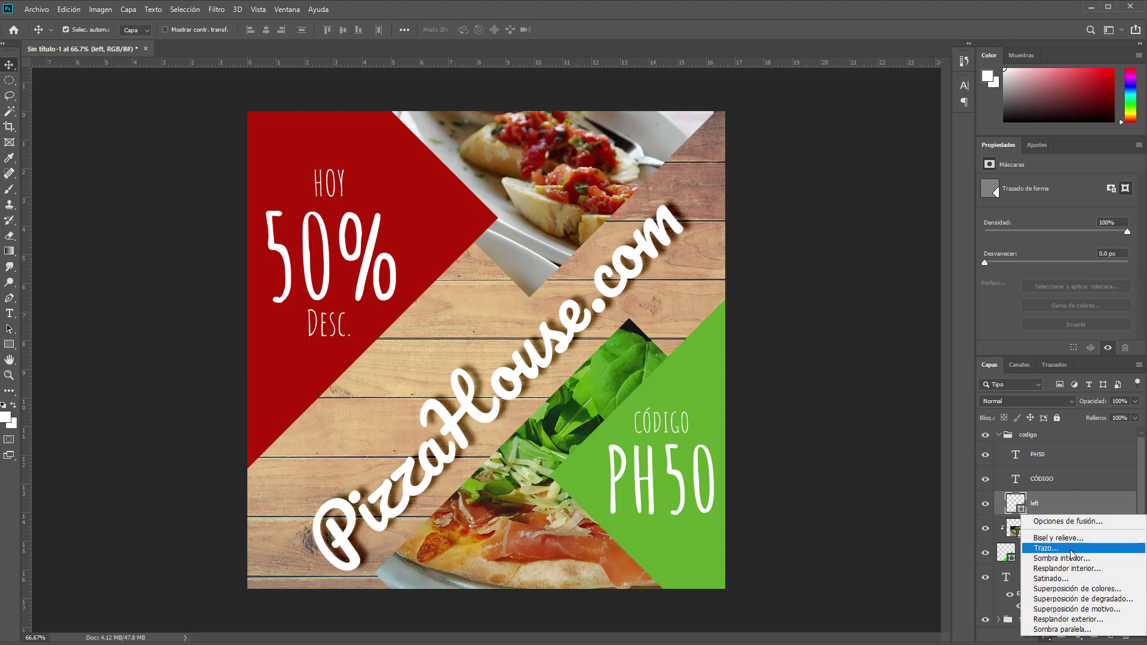
pyautogui.click(1072, 620)
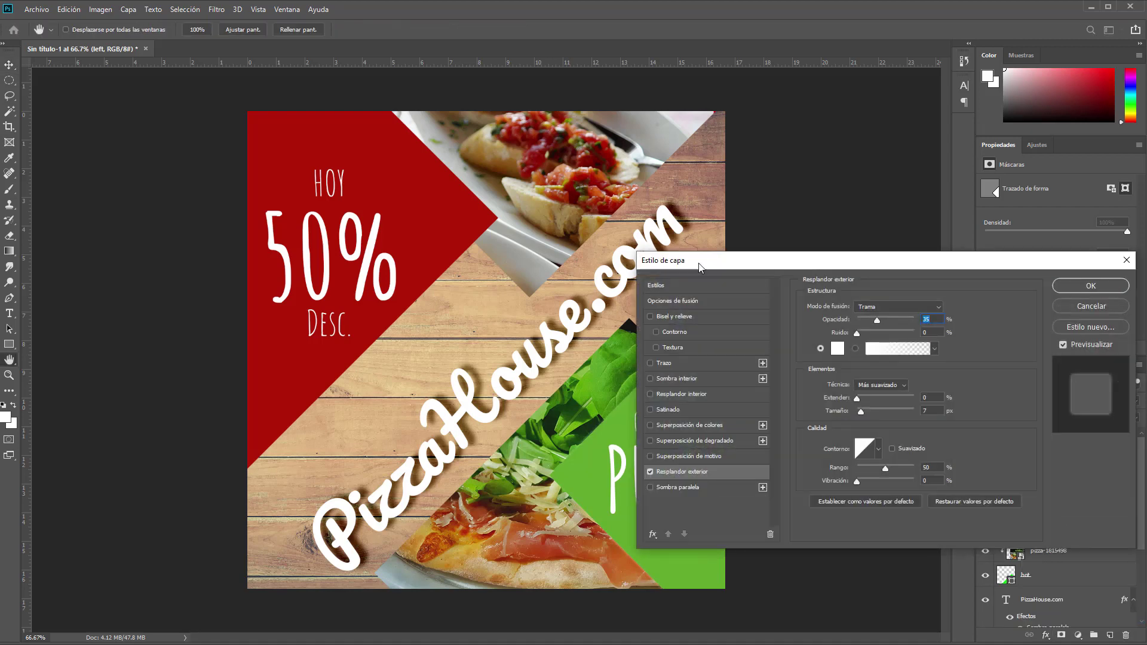
pyautogui.moveTo(697, 264); pyautogui.dragTo(858, 267)
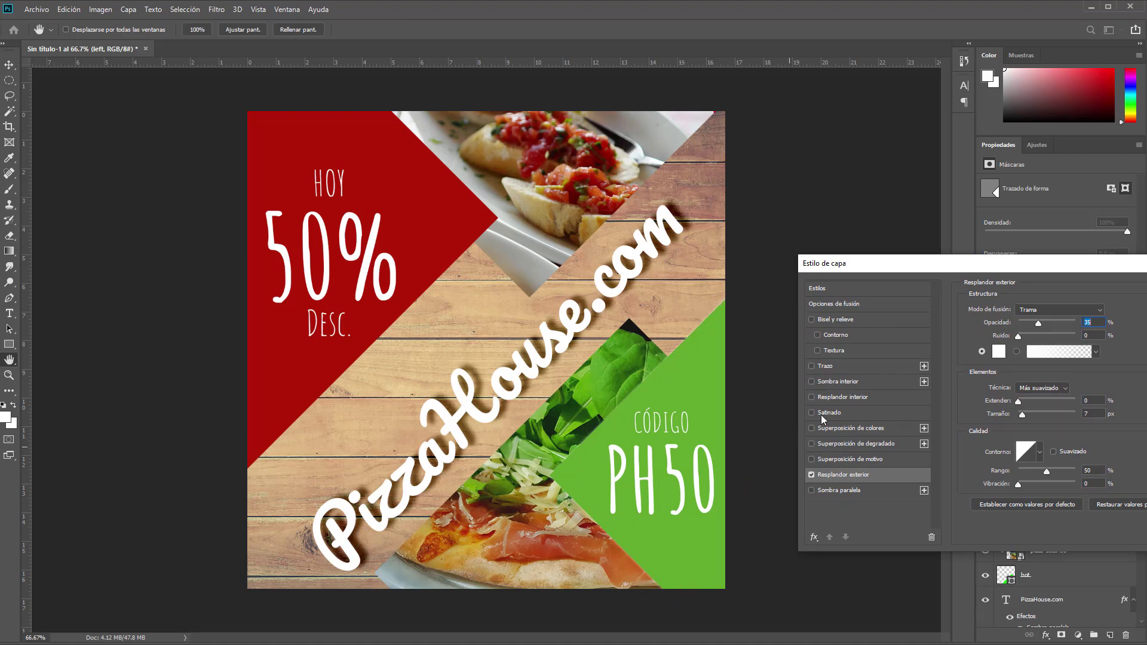
pyautogui.moveTo(873, 268); pyautogui.dragTo(838, 271)
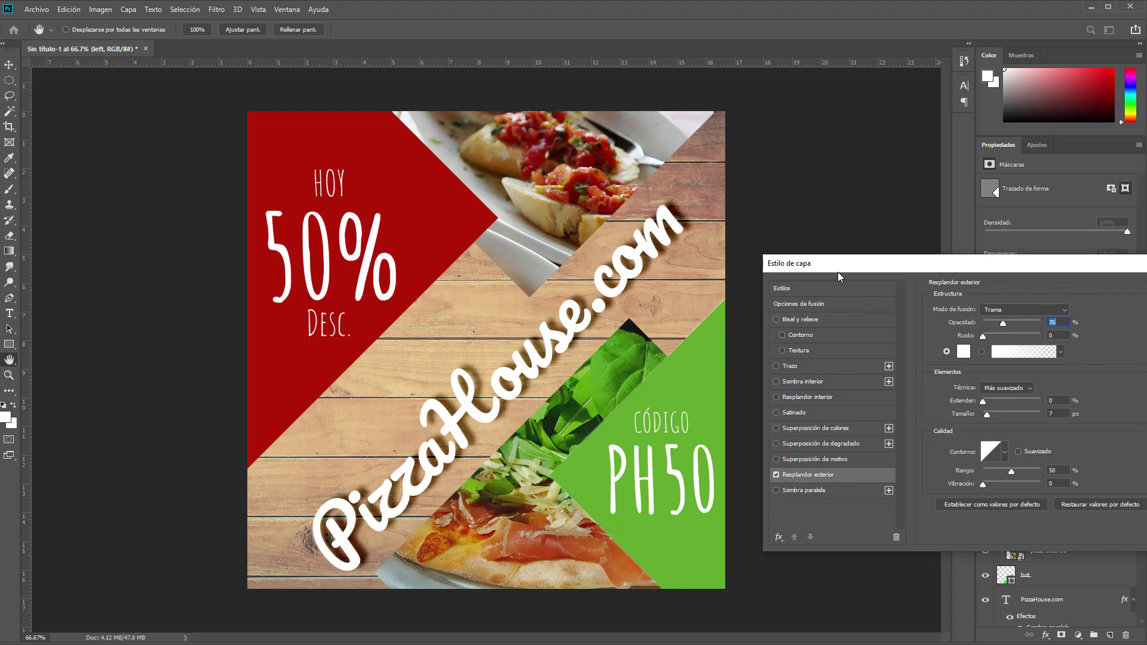
# - Set the outer glow to Normal blend mode with pure black (000000) colour
pyautogui.click(998, 310)
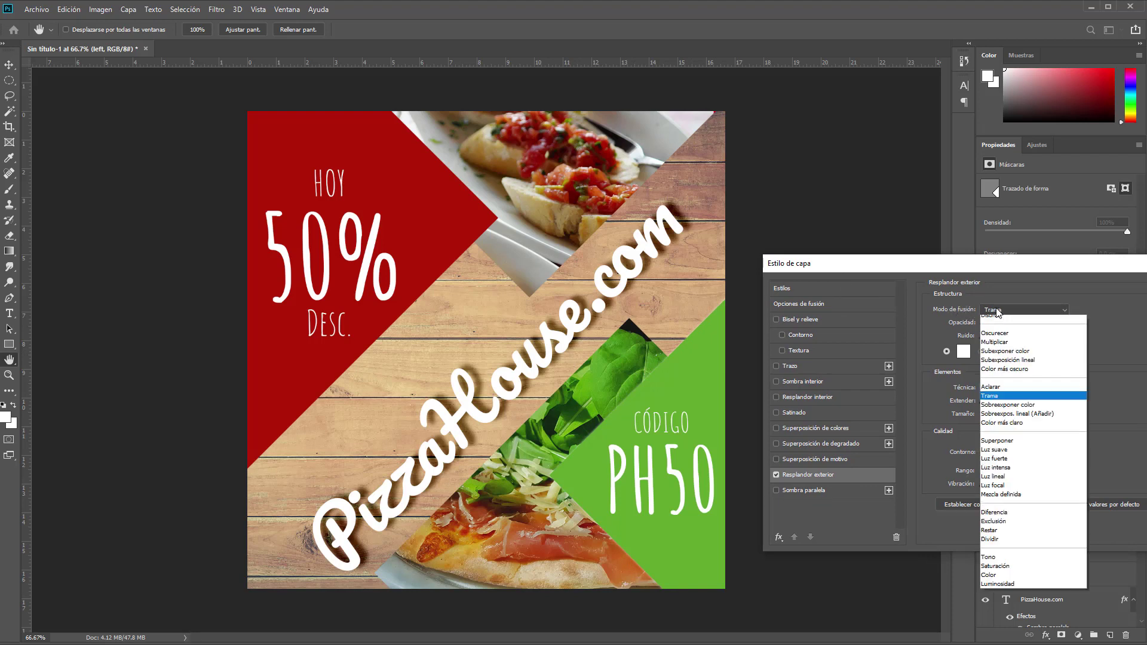
pyautogui.click(996, 320)
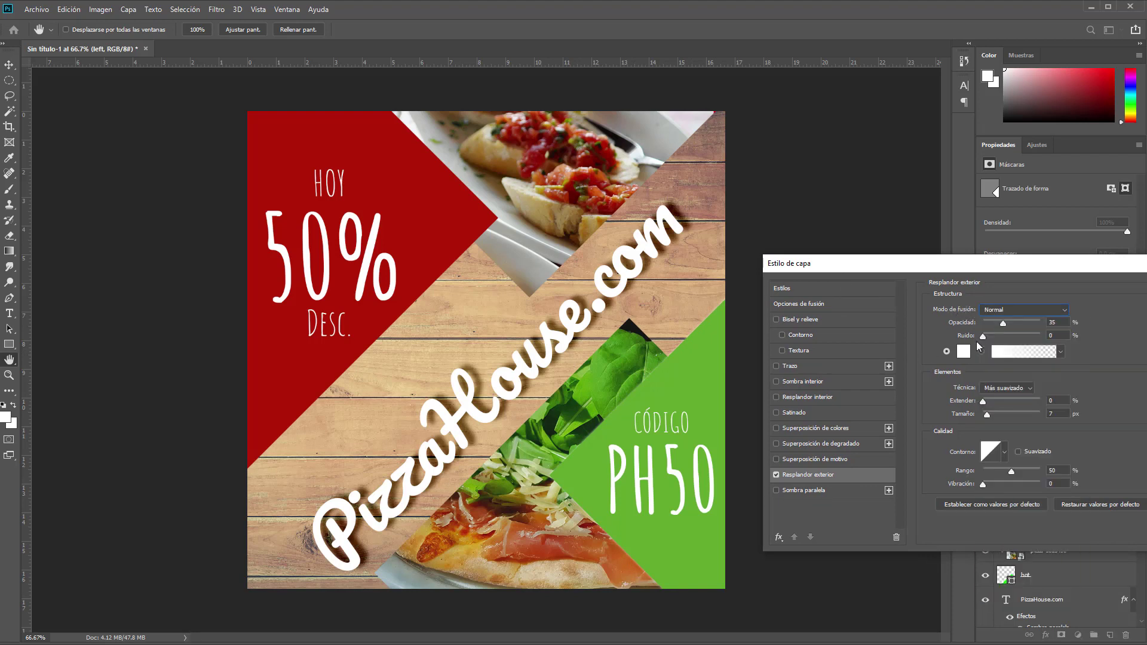
pyautogui.click(964, 356)
pyautogui.click(785, 300)
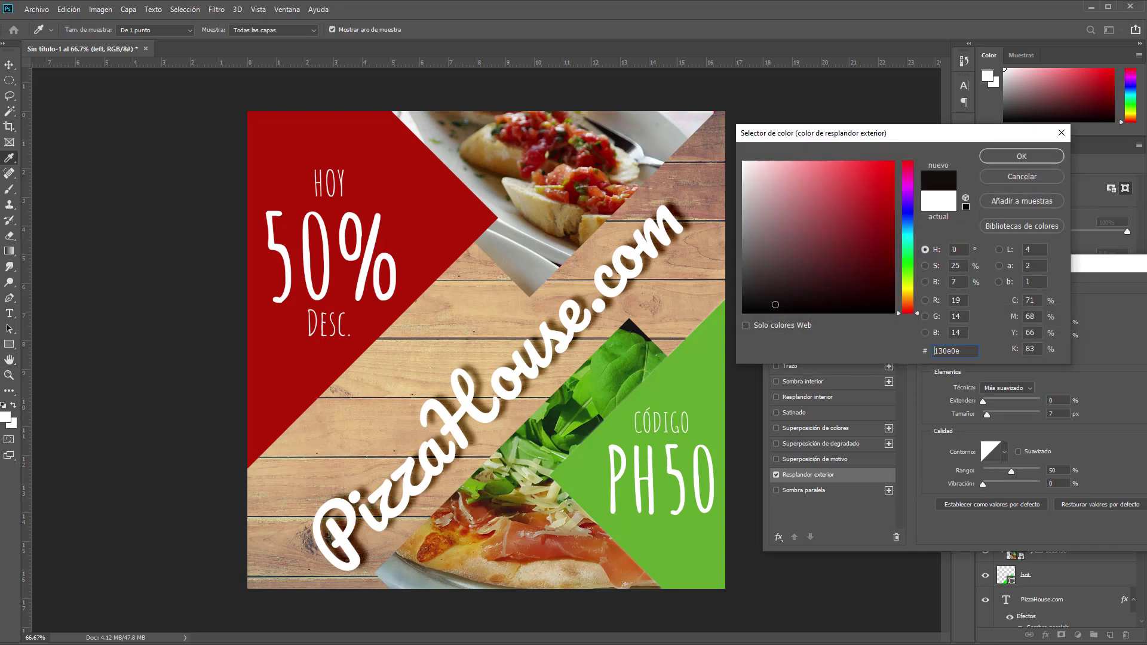
pyautogui.click(966, 206)
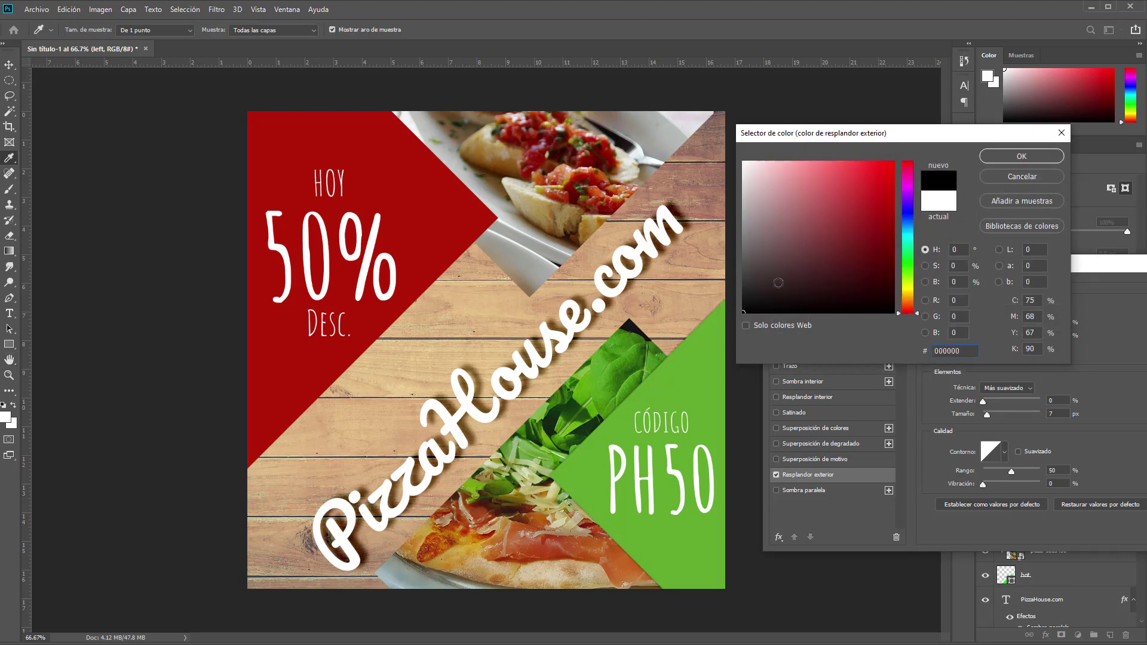
pyautogui.click(999, 156)
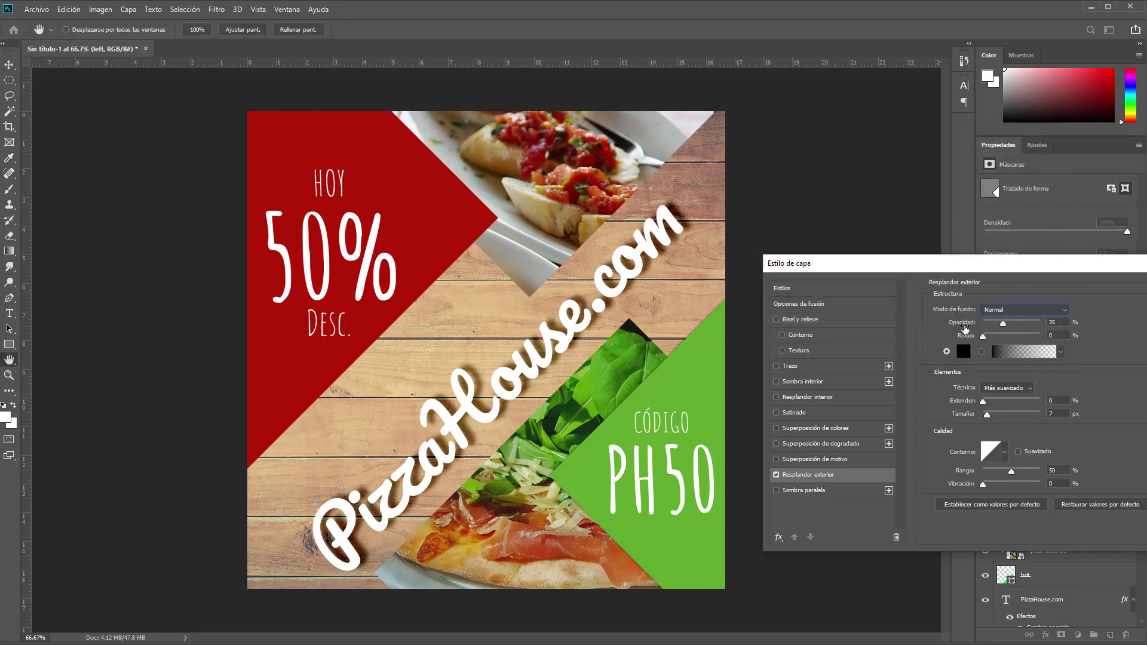
# - Enlarge the glow to 59 px size at 35% opacity and apply it
pyautogui.moveTo(985, 416); pyautogui.dragTo(995, 417)
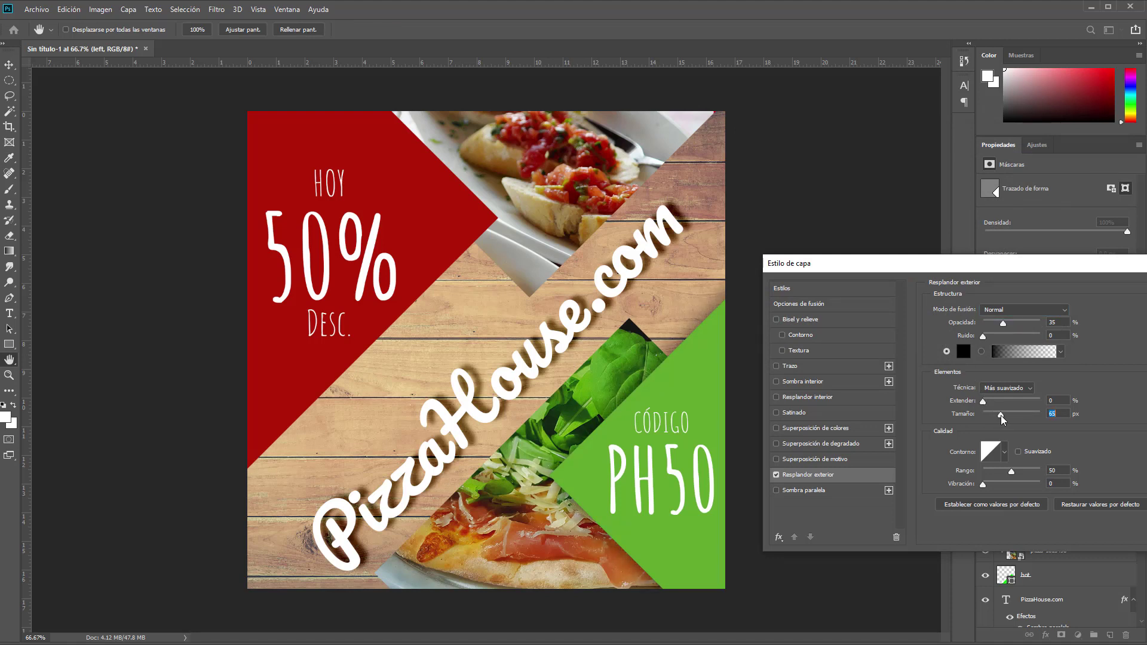
pyautogui.click(779, 476)
pyautogui.click(780, 477)
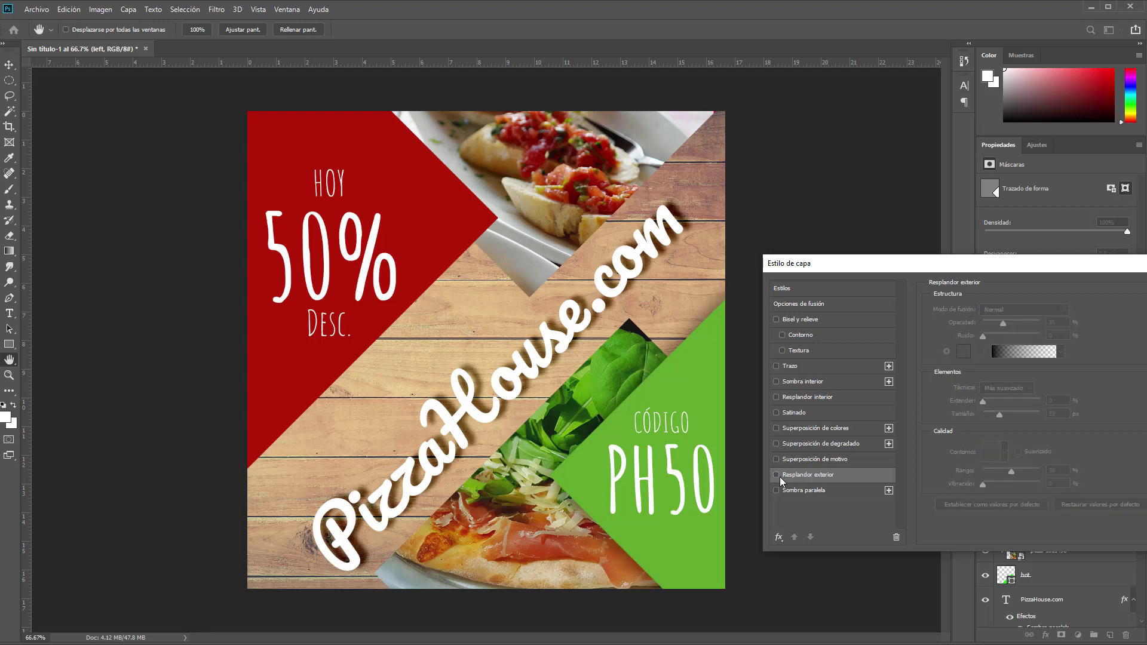
pyautogui.click(779, 477)
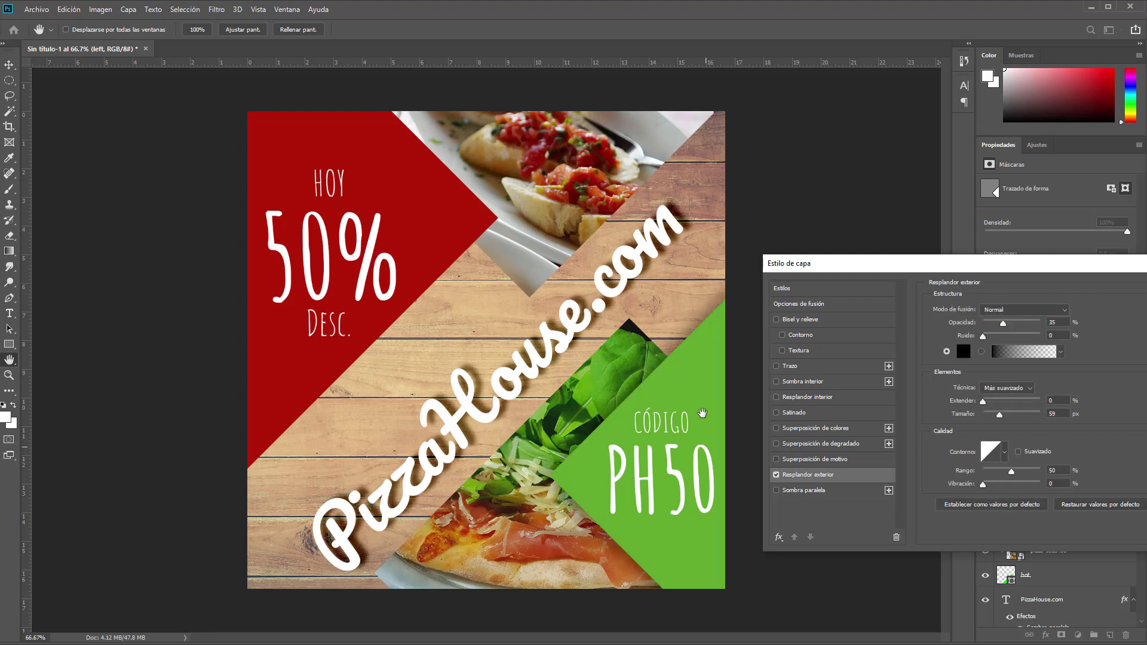
pyautogui.moveTo(940, 270); pyautogui.dragTo(688, 248)
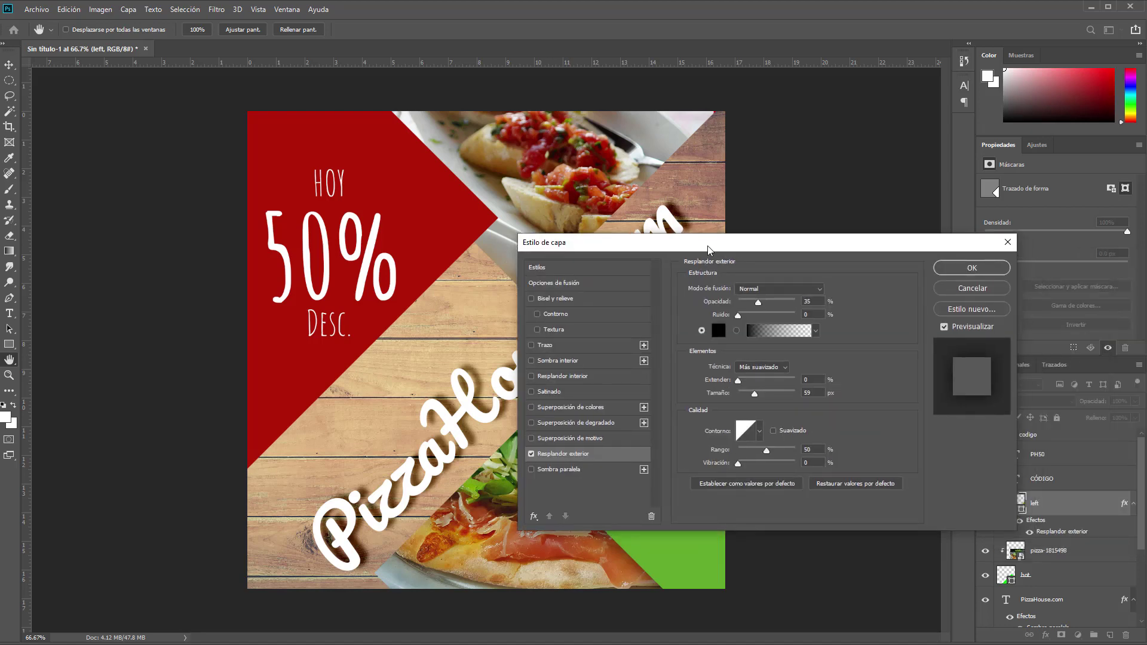
pyautogui.click(964, 267)
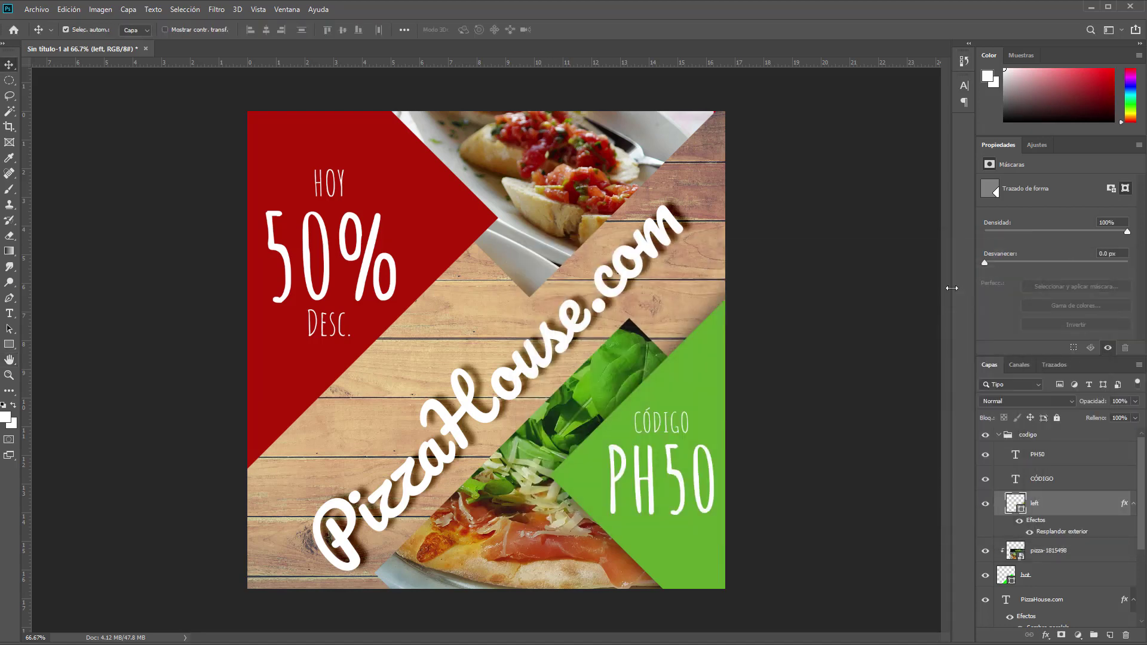
# - Copy the green 'left' layer's style and paste it onto the red panel's 'left' layer
pyautogui.rightClick(1043, 512)
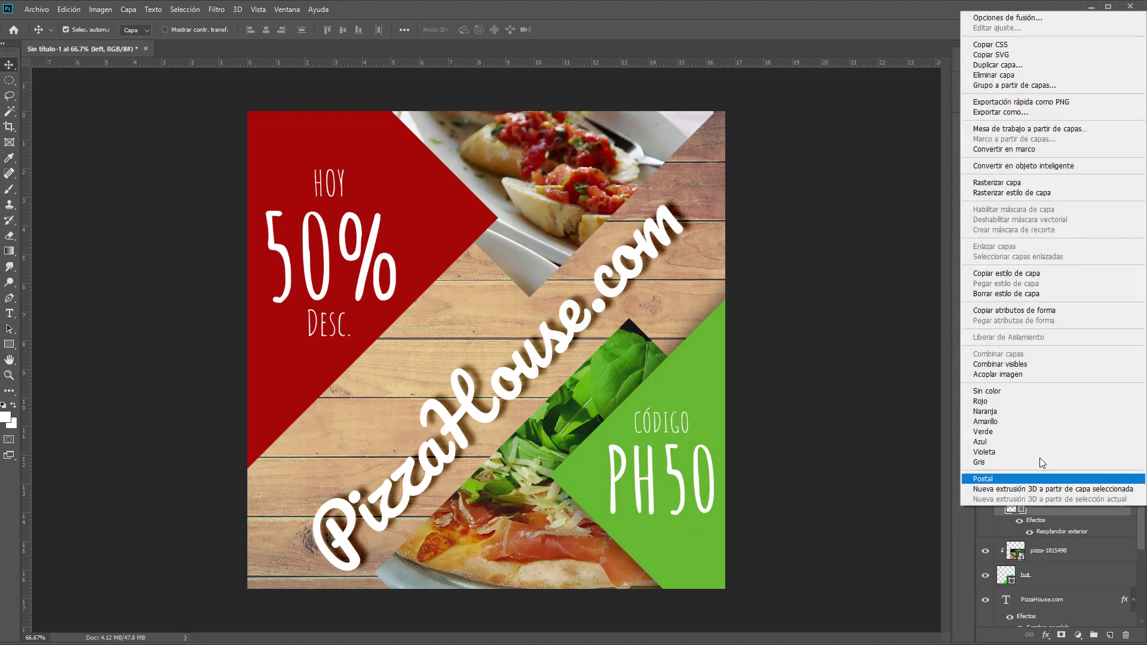
pyautogui.click(1014, 275)
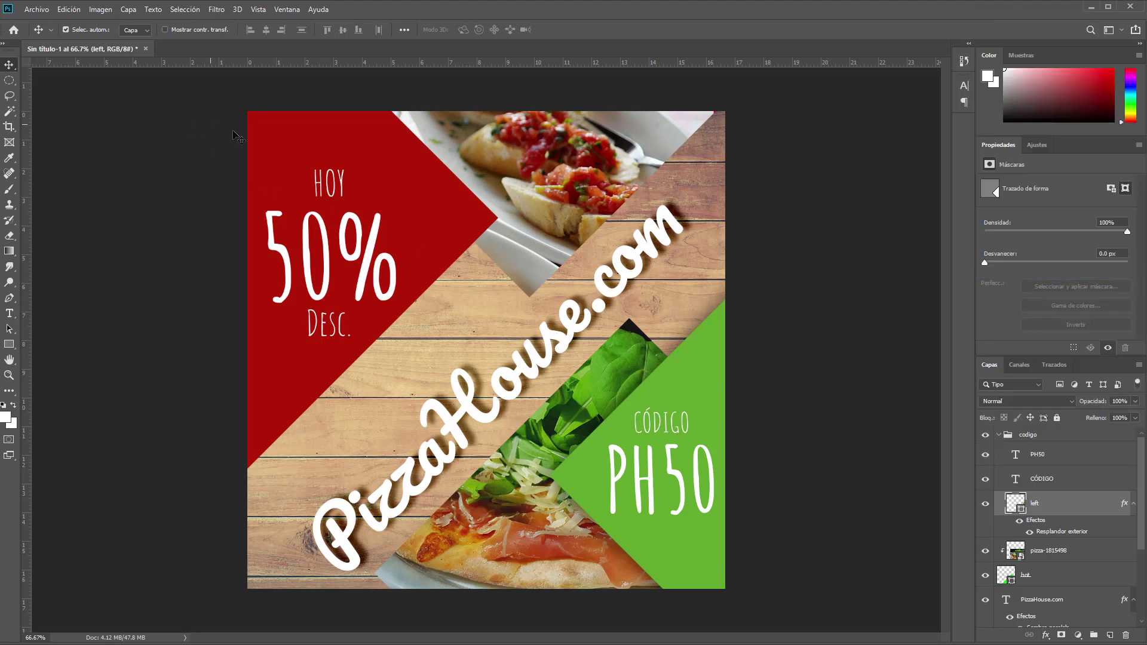
pyautogui.click(427, 181)
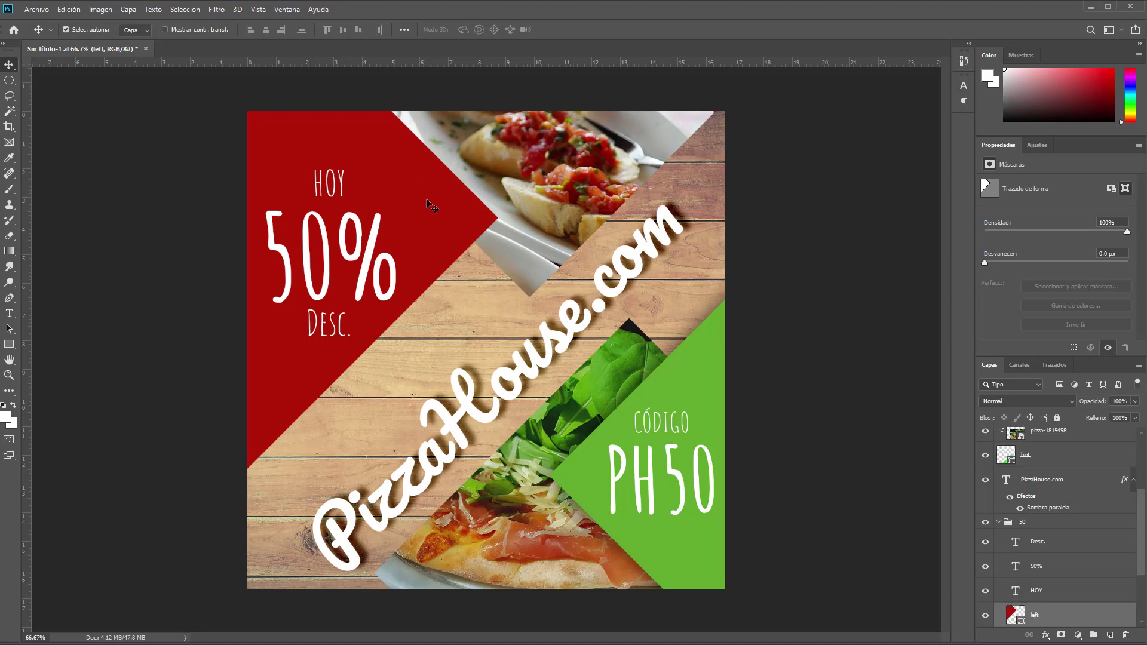
pyautogui.rightClick(1050, 616)
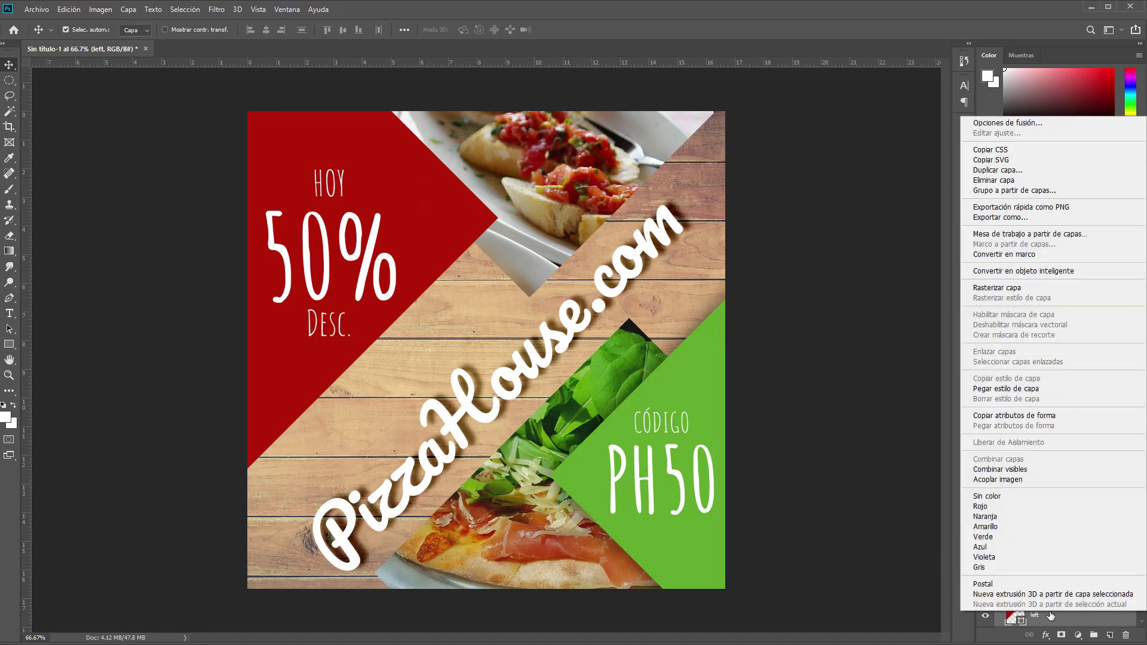
pyautogui.click(1014, 389)
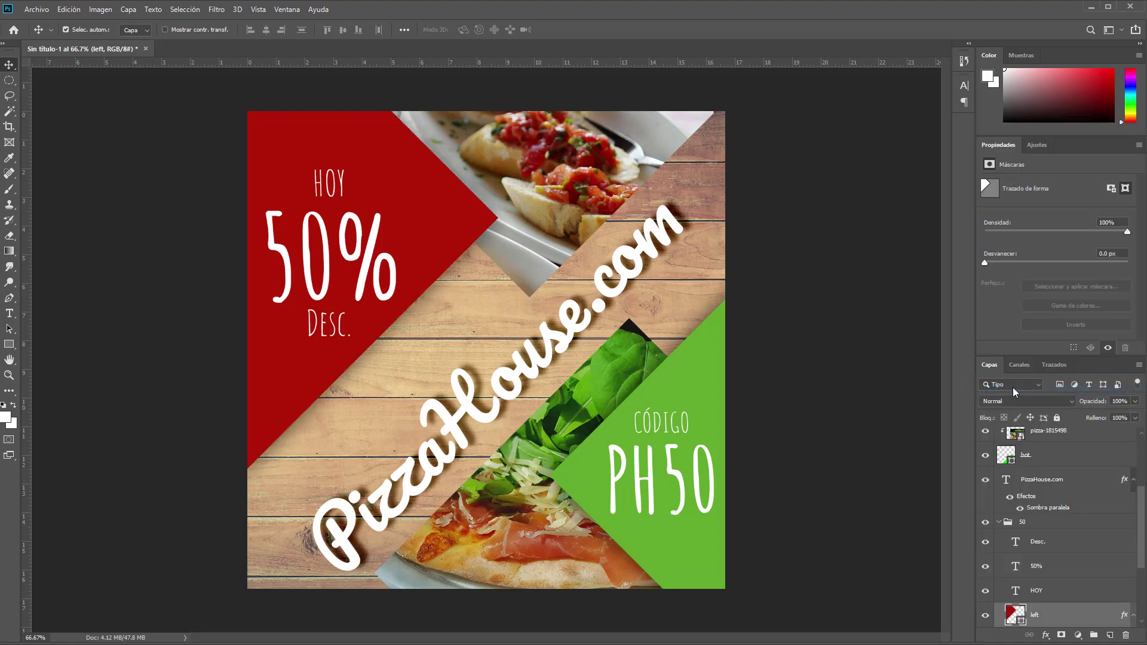